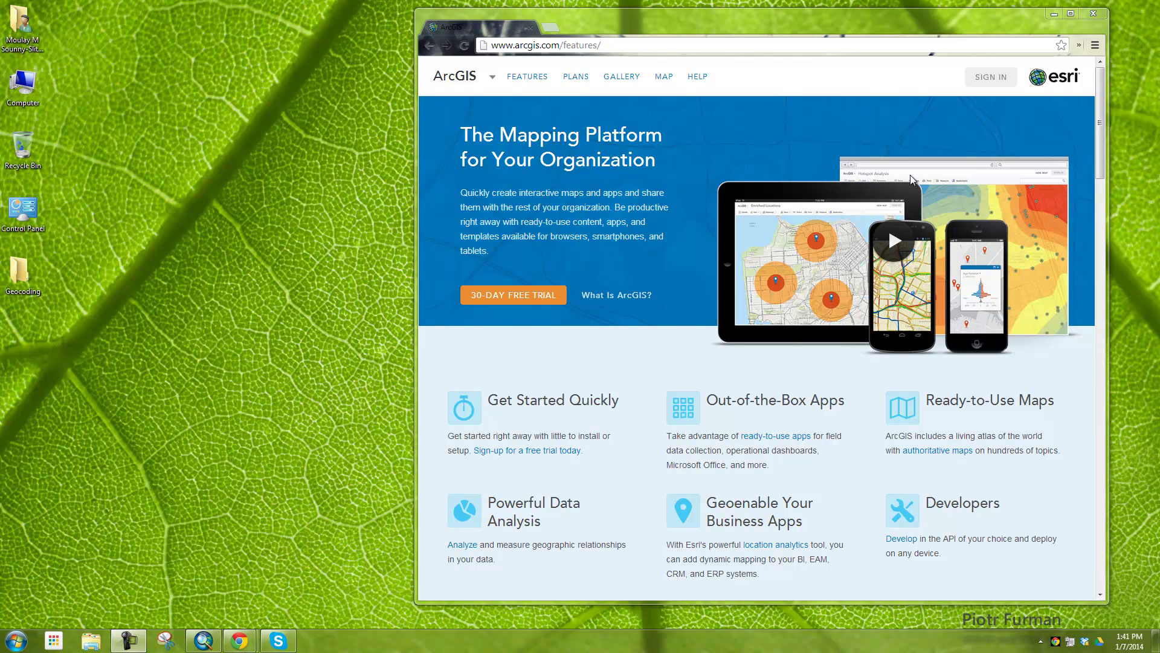
# Open 2001.xlsx from the Geocoding folder in Excel and look through the company rows
pyautogui.doubleClick(23, 284)
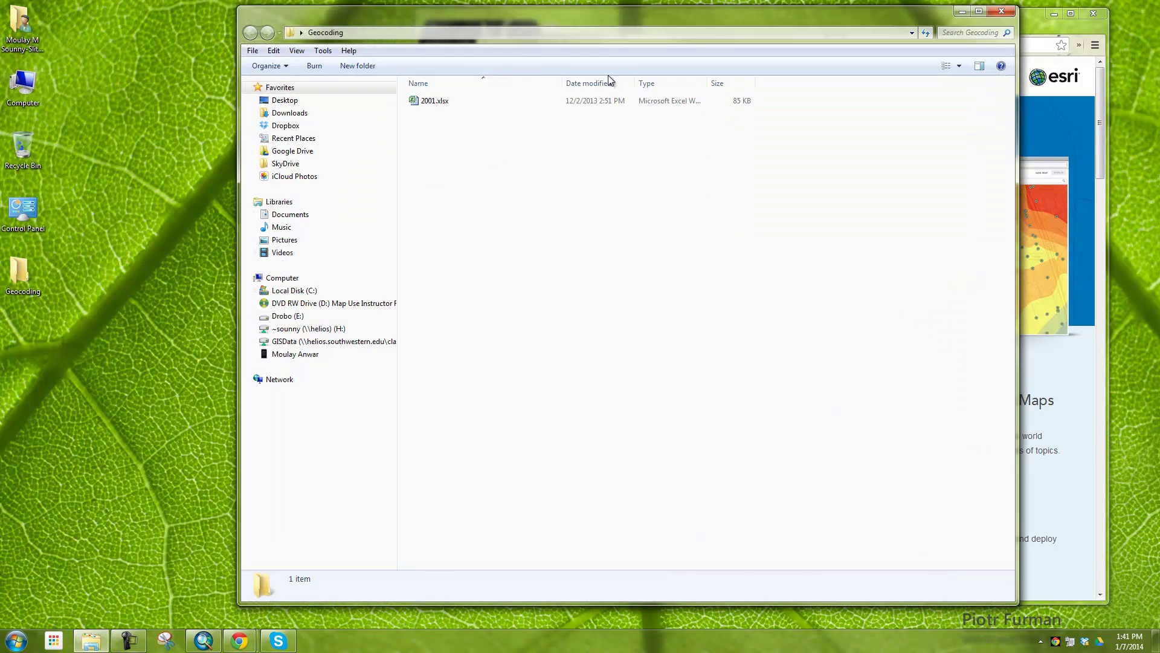
pyautogui.doubleClick(430, 100)
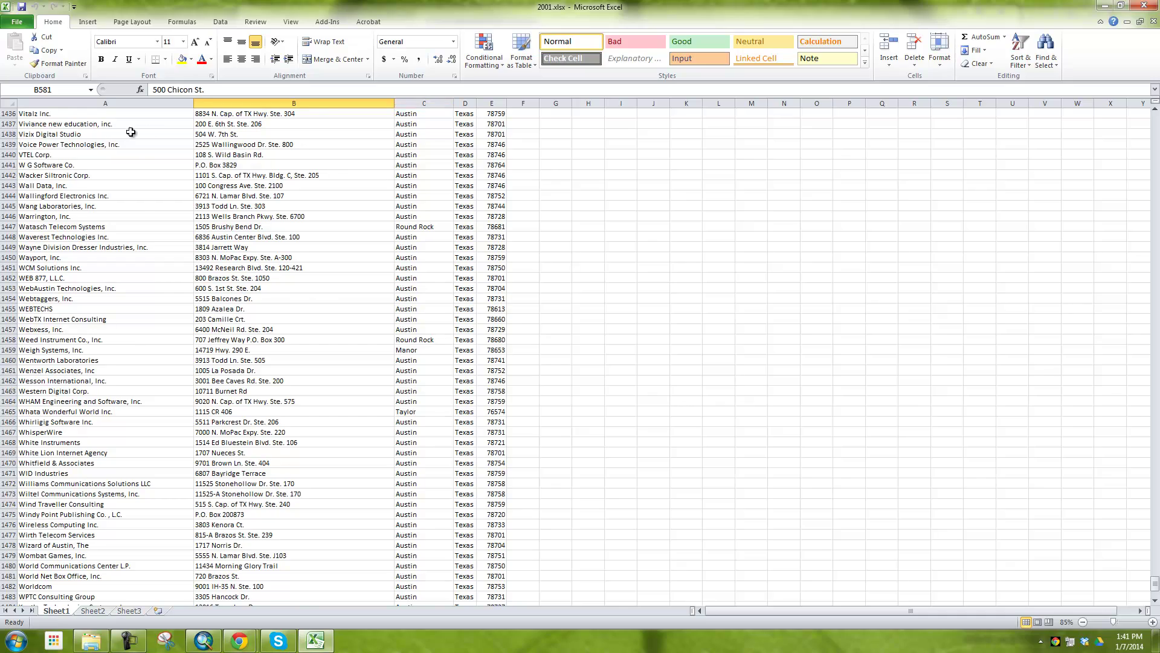
pyautogui.scroll(20, 194, 180)
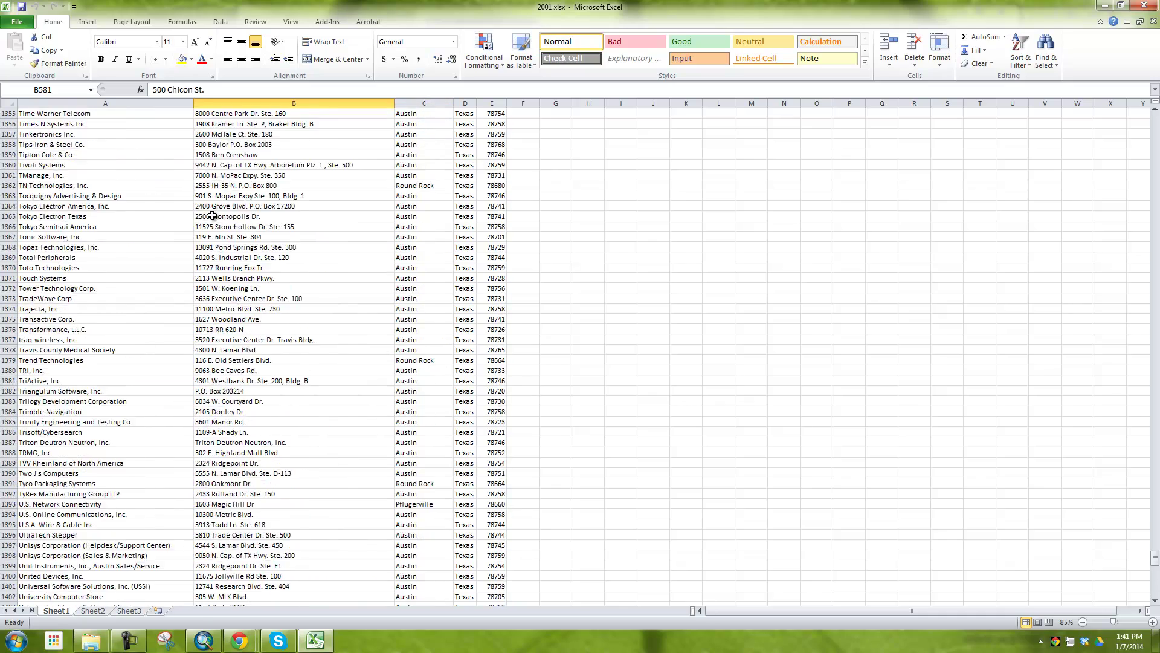
pyautogui.scroll(18, 133, 303)
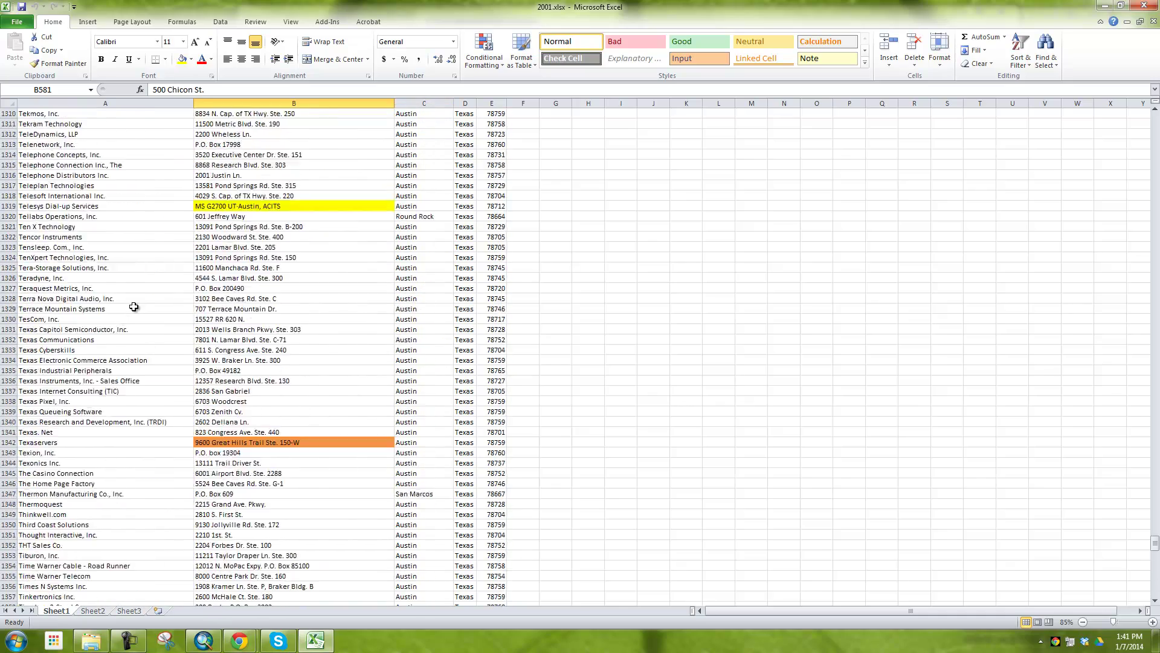
pyautogui.scroll(20, 110, 123)
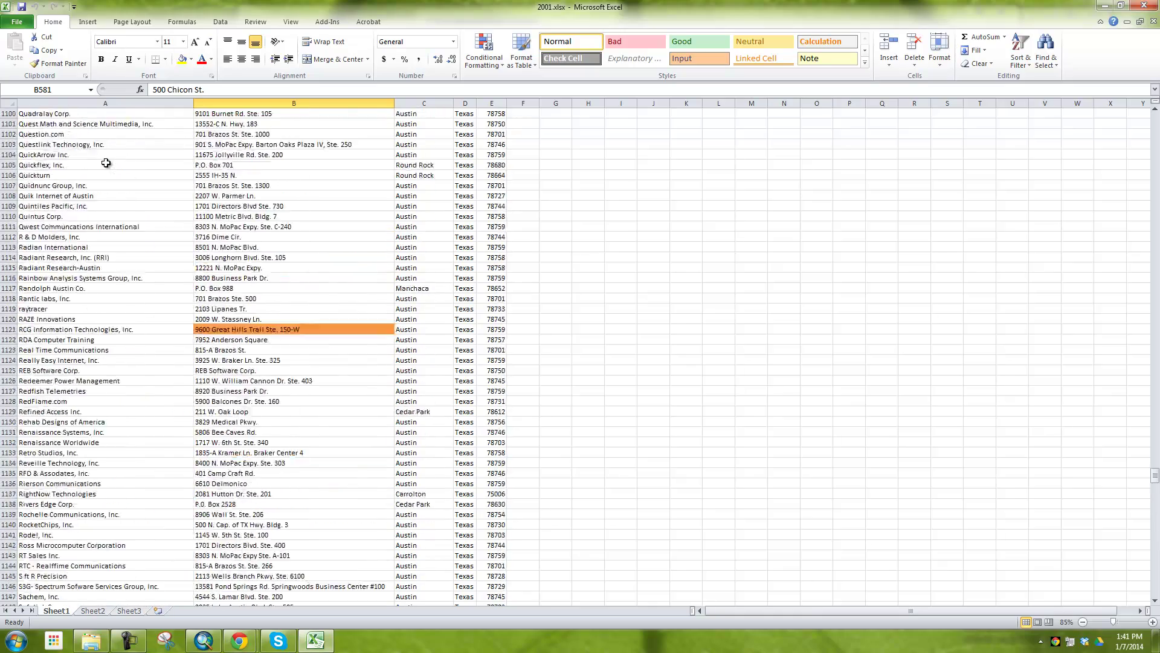
pyautogui.scroll(-20, 106, 163)
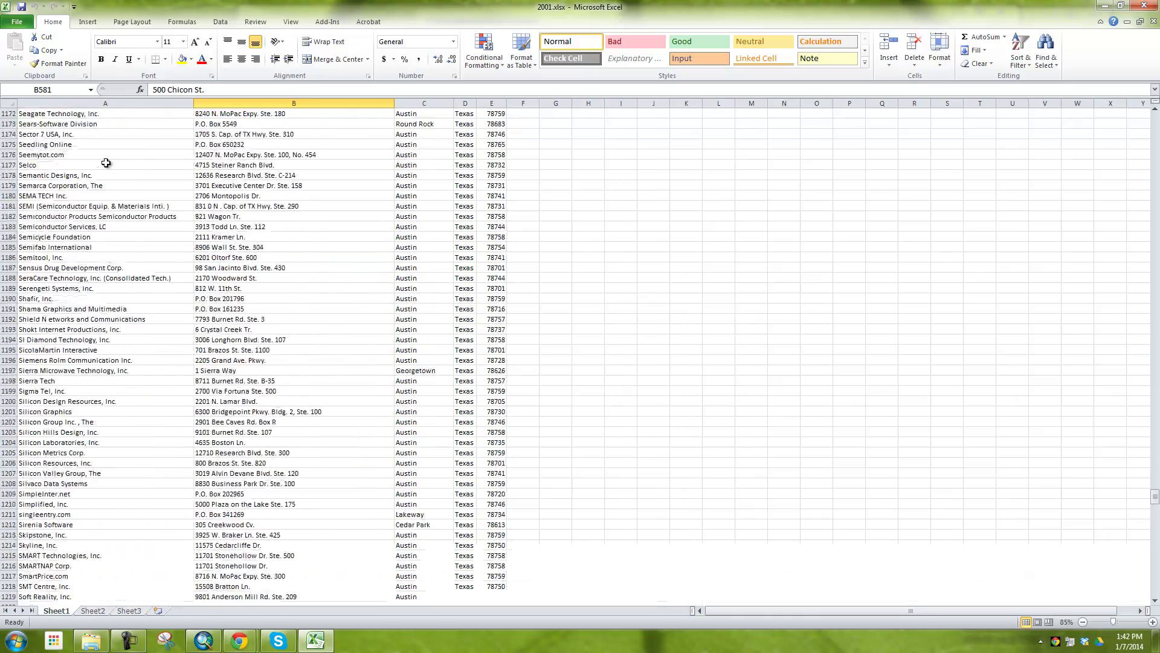
pyautogui.scroll(20, 106, 164)
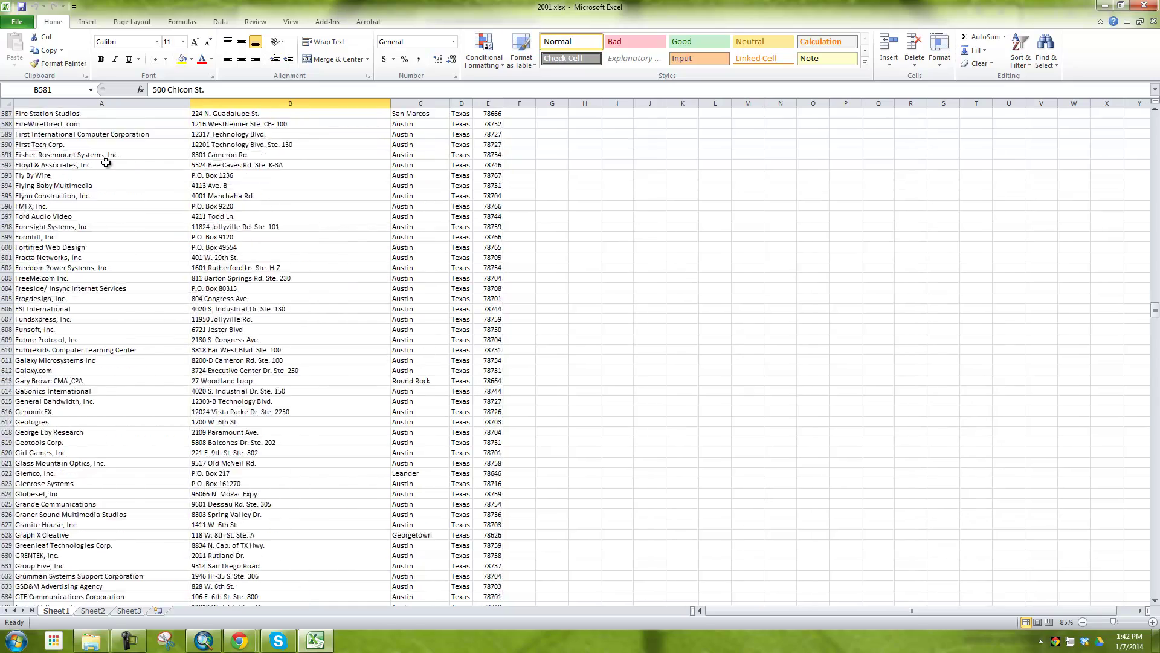
pyautogui.scroll(20, 106, 163)
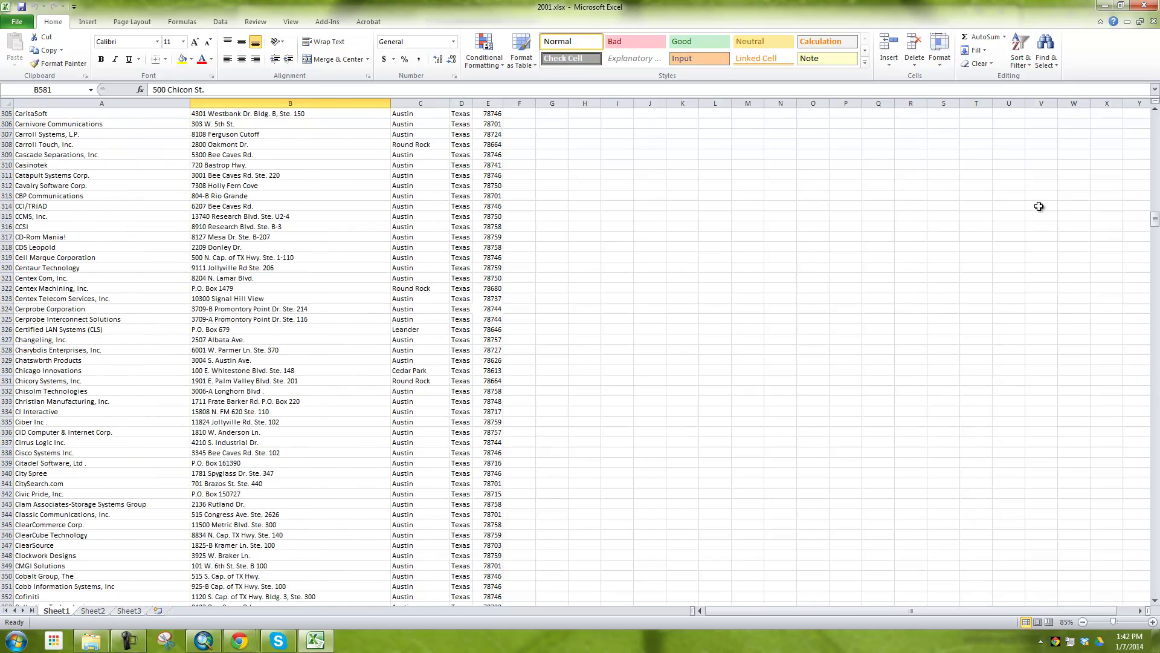
pyautogui.moveTo(1155, 221); pyautogui.dragTo(1152, 96)
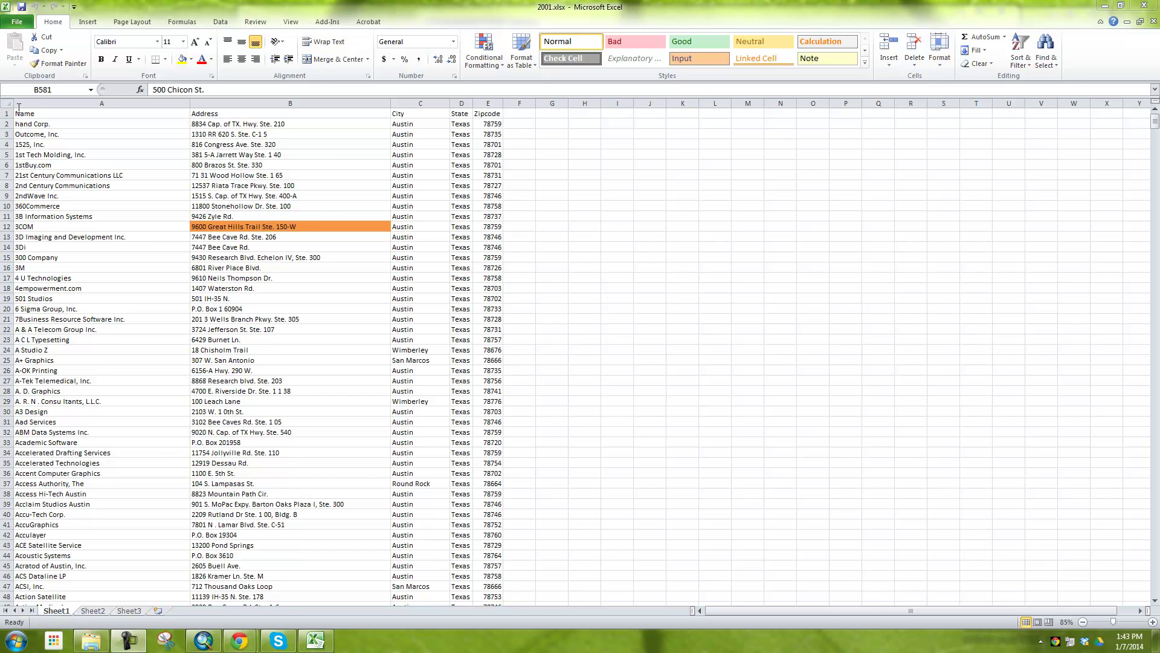
pyautogui.click(23, 30)
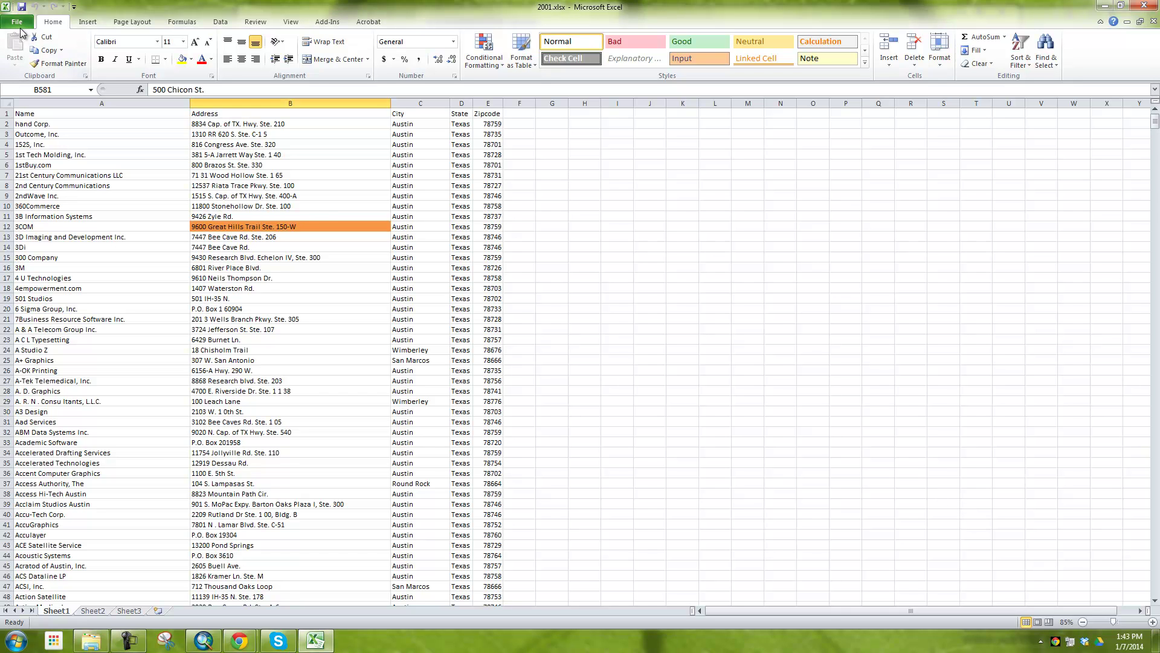
# Save the workbook as 2001.csv in CSV (Comma delimited) format, keeping only the active sheet
pyautogui.click(17, 25)
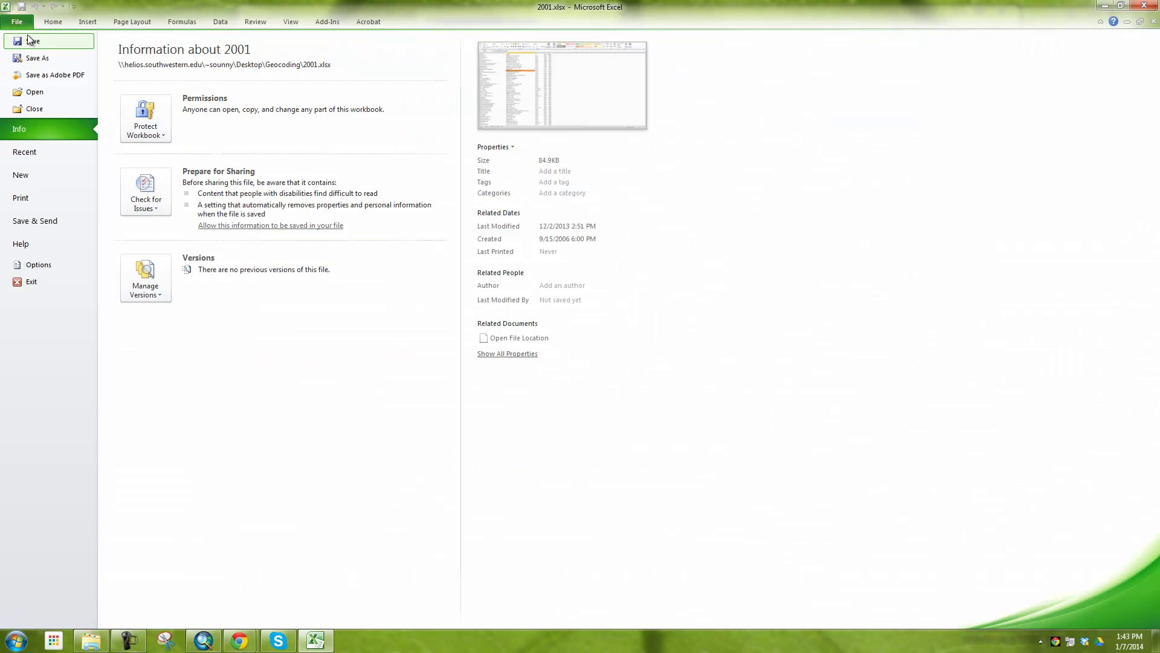
pyautogui.click(43, 62)
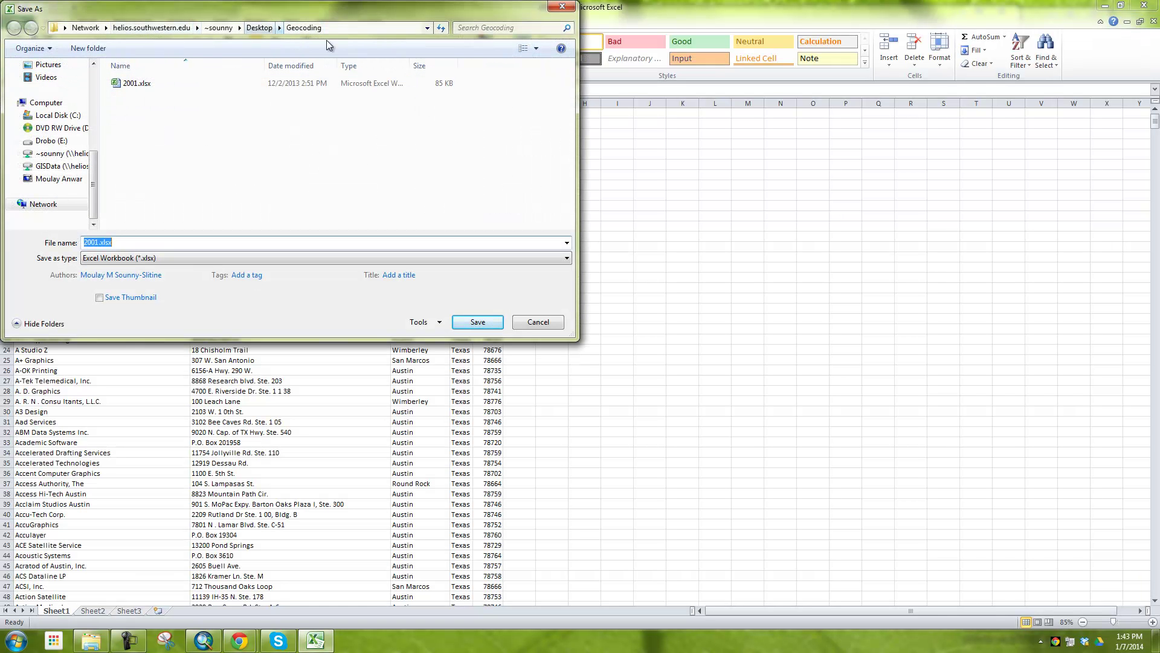
pyautogui.click(165, 258)
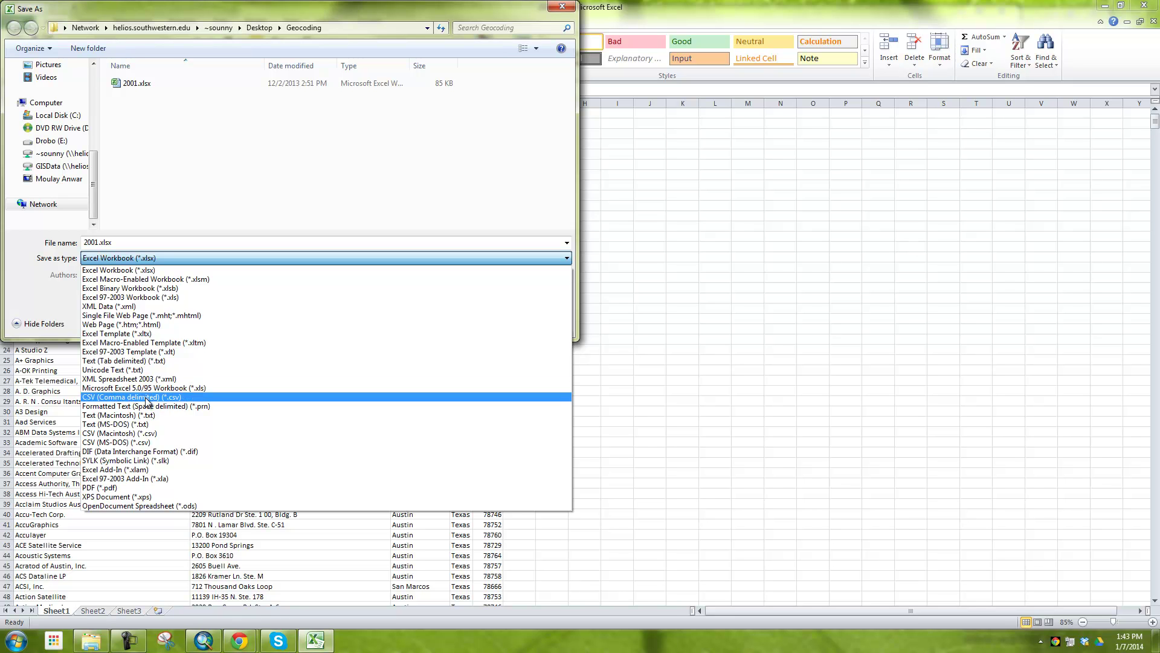
pyautogui.click(146, 402)
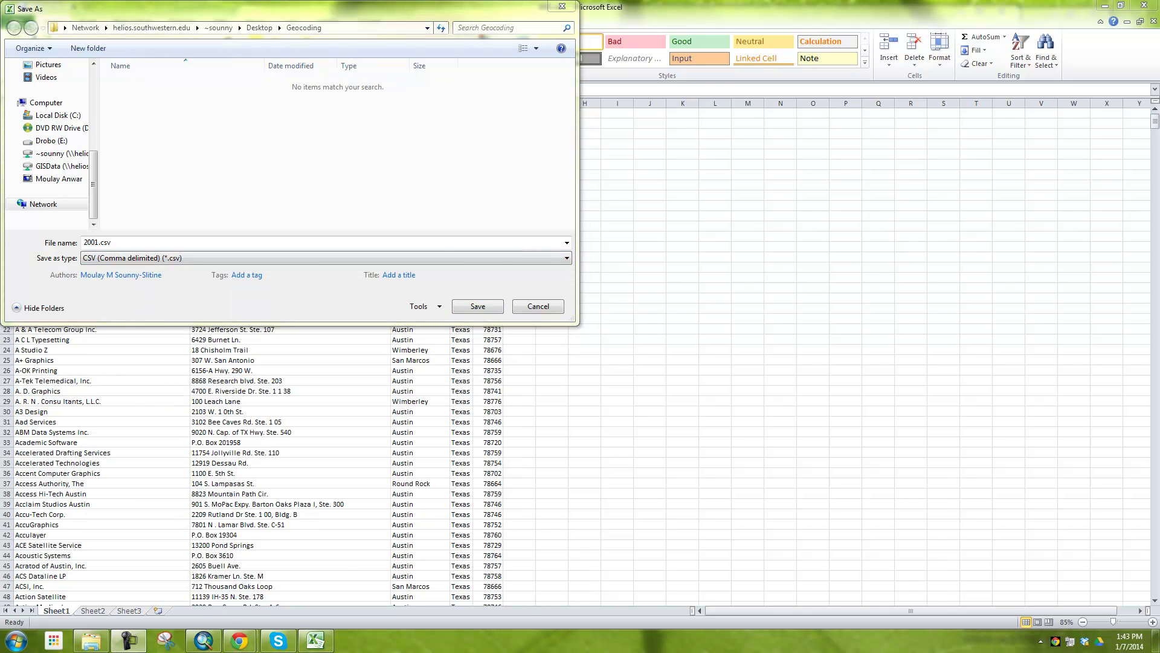
pyautogui.click(487, 312)
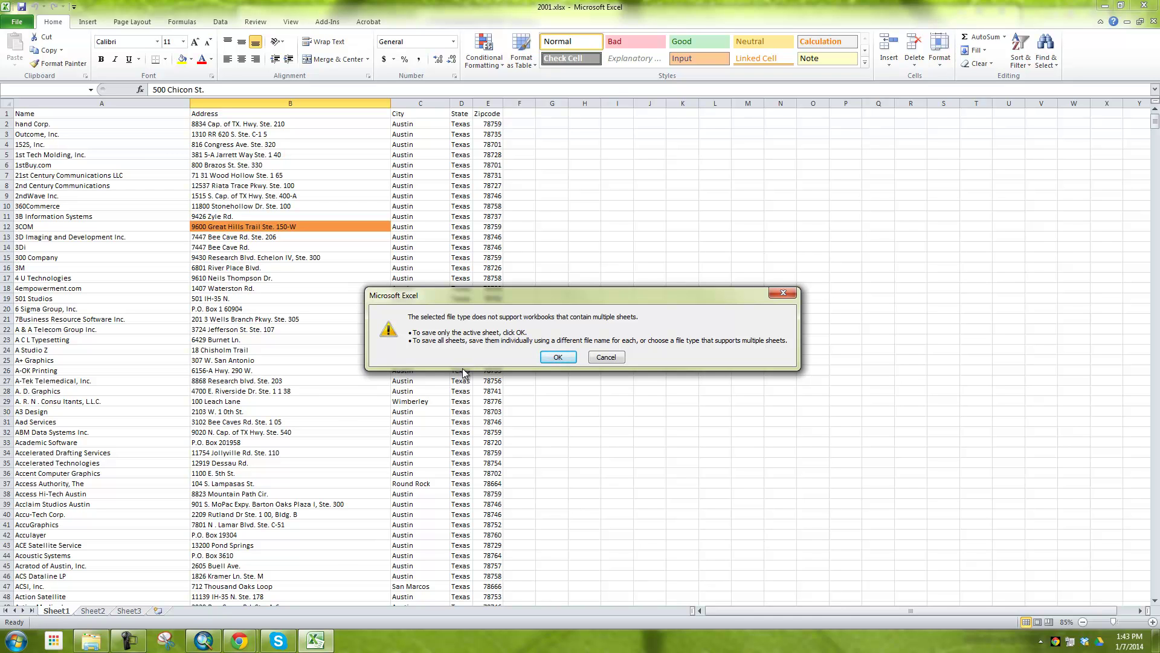
pyautogui.click(558, 357)
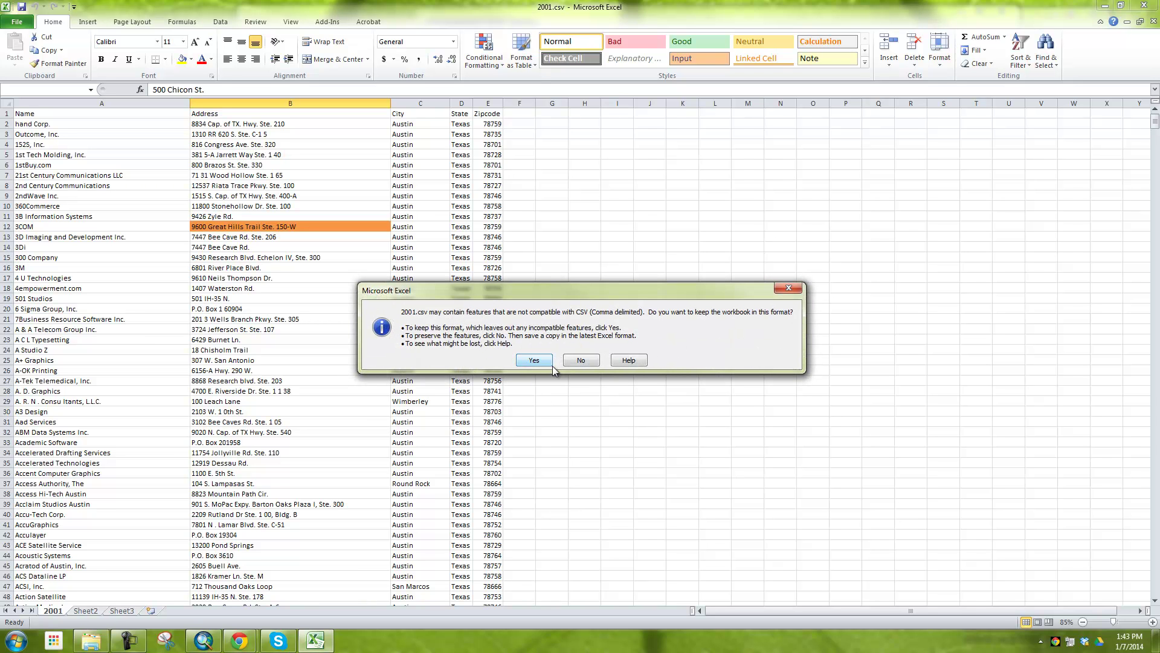
pyautogui.click(532, 361)
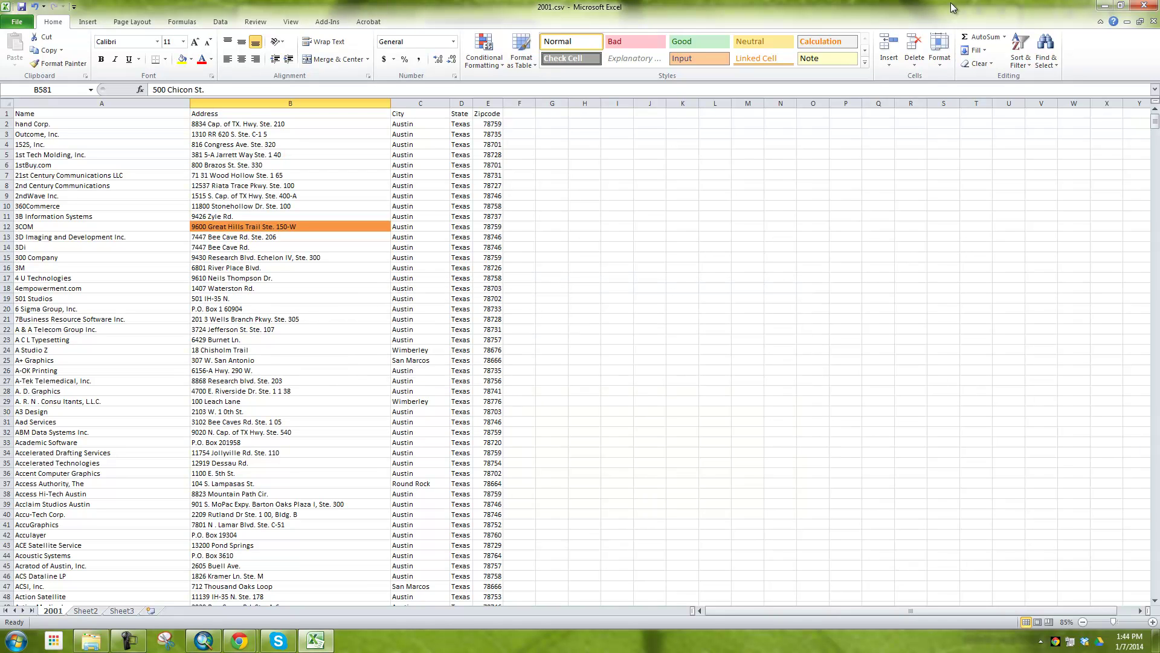
# Close Excel without saving and open 2001.csv with Notepad++
pyautogui.click(1138, 5)
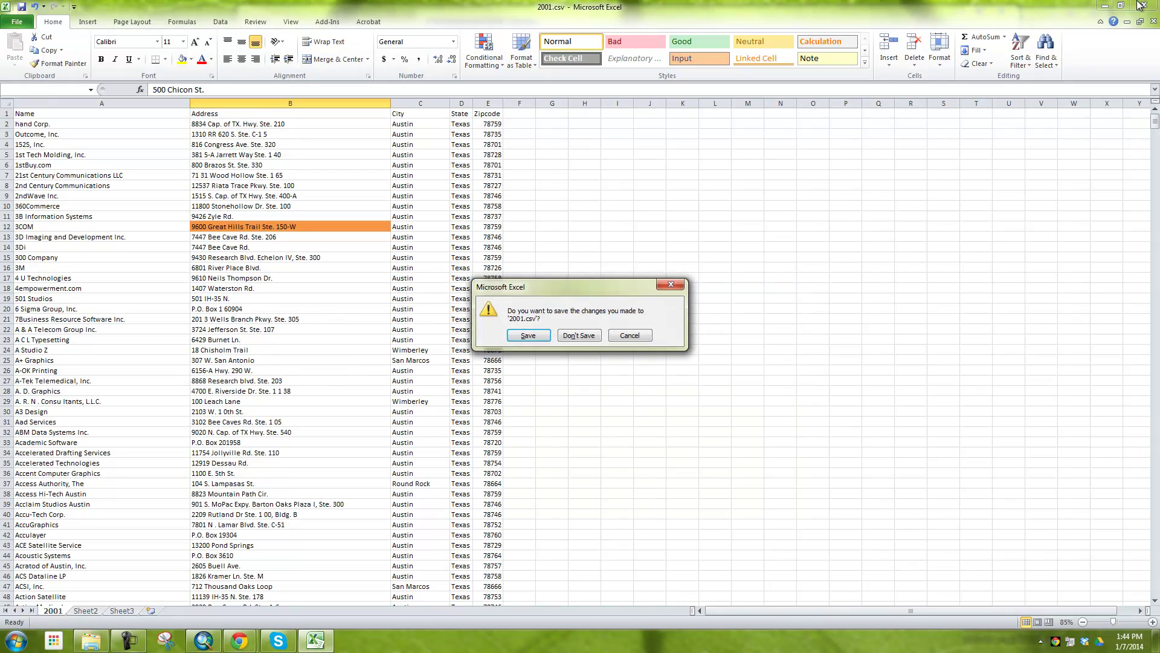
pyautogui.click(588, 334)
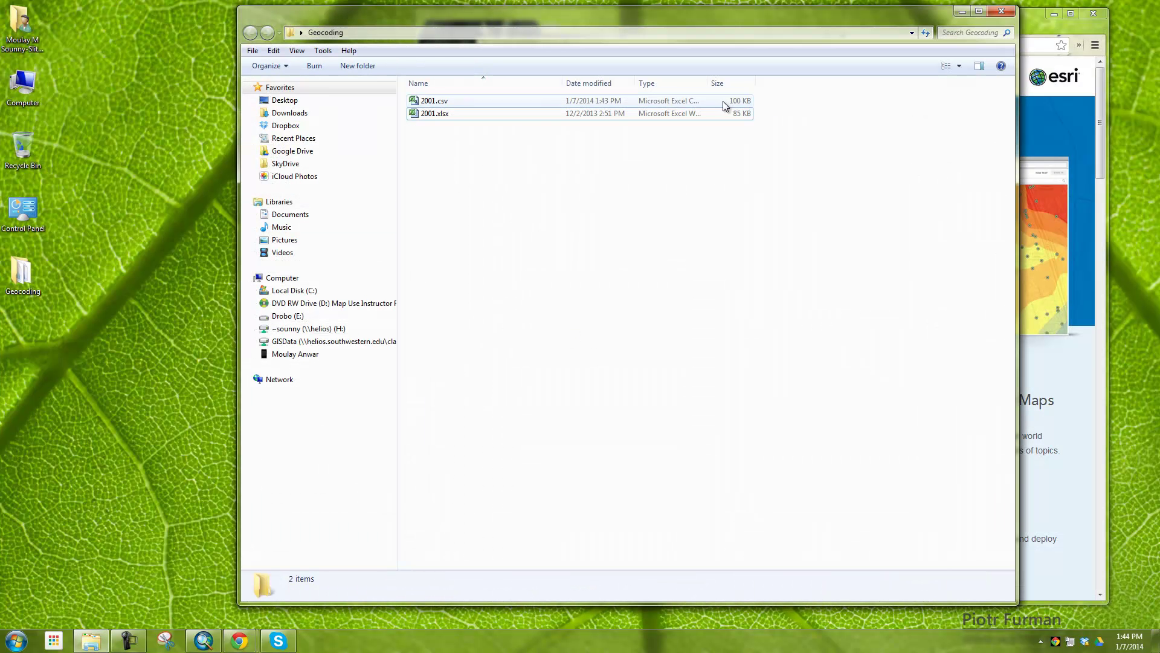
pyautogui.click(513, 103)
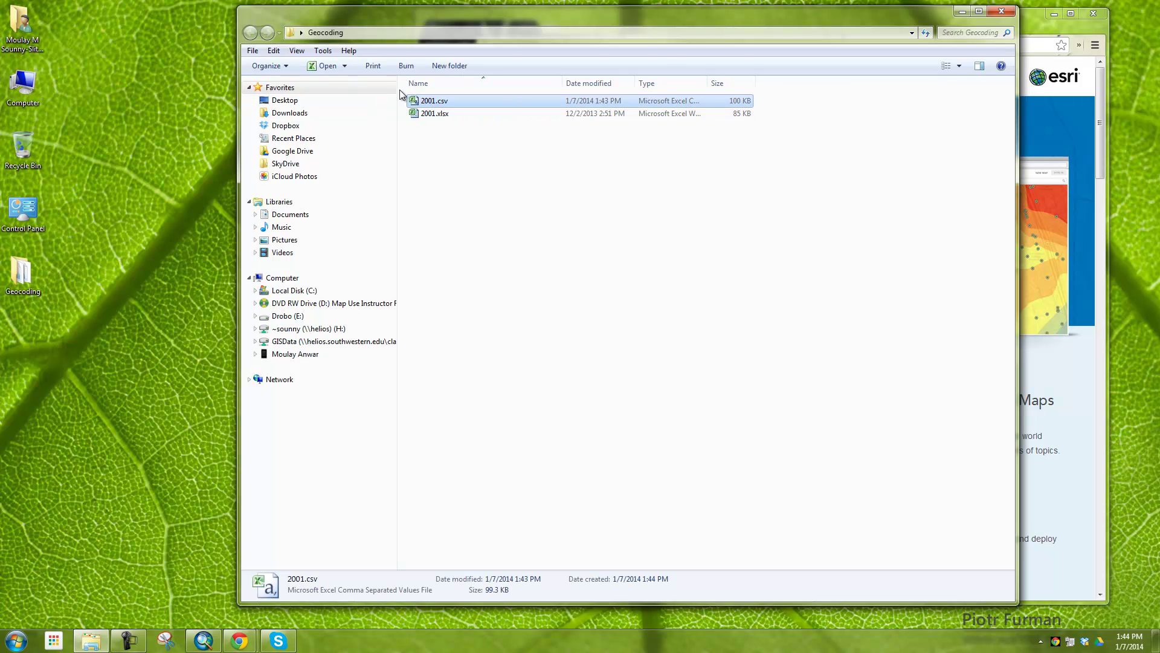
pyautogui.rightClick(427, 103)
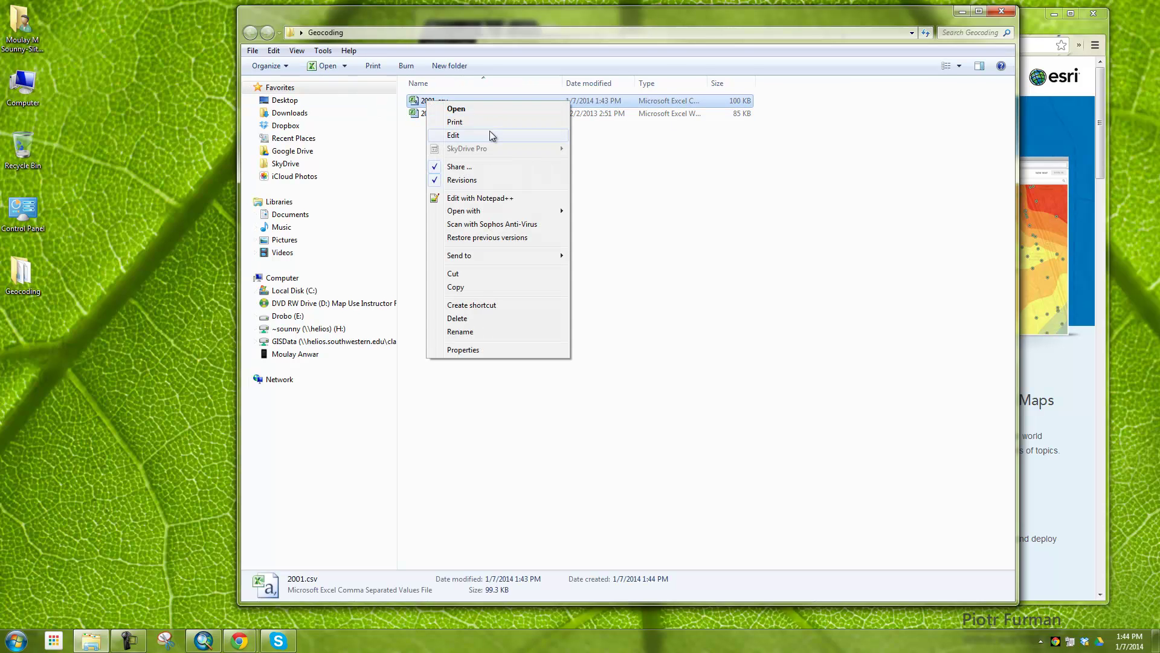
pyautogui.click(481, 201)
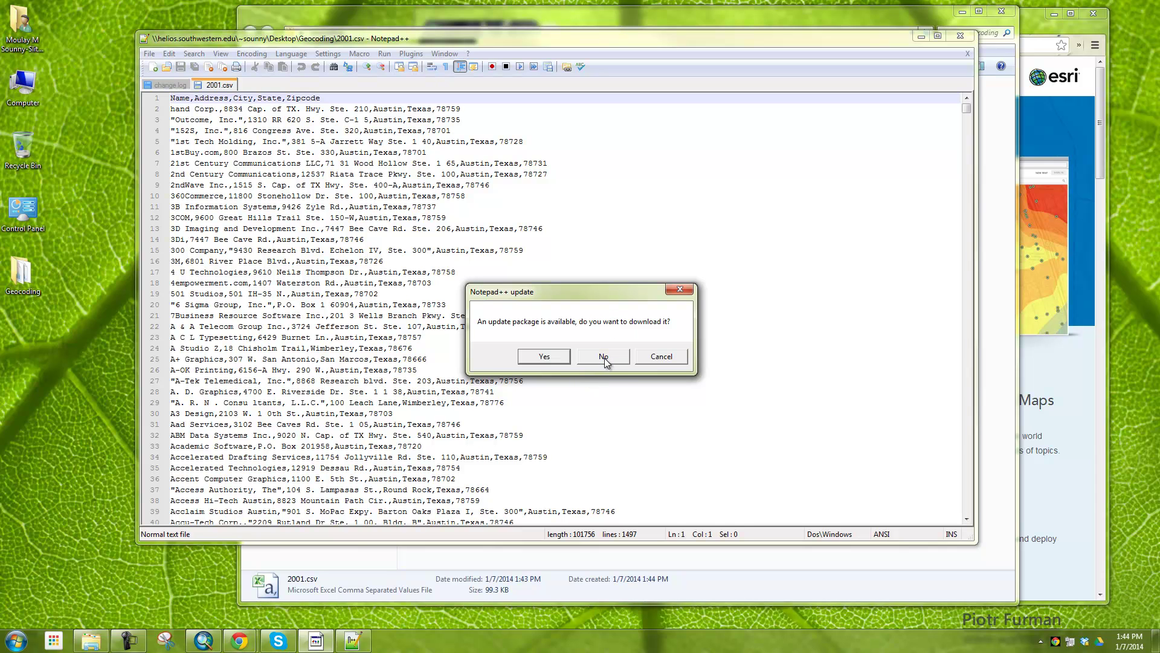
# Decline the Notepad++ update, check the comma-separated records, and close Notepad++
pyautogui.click(676, 359)
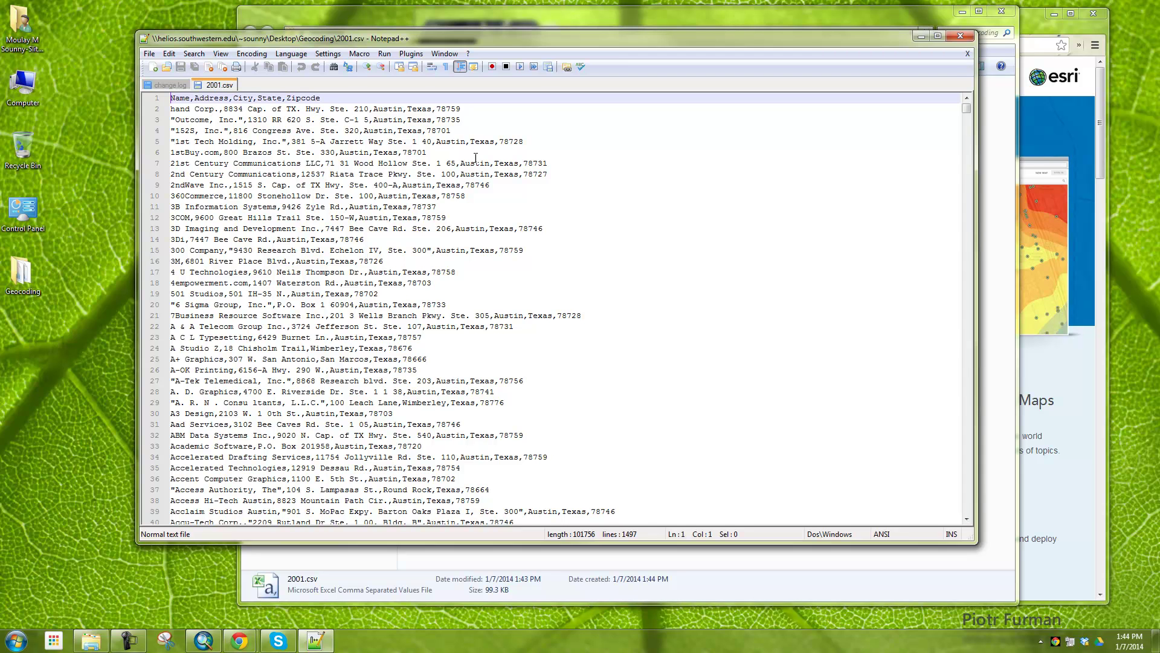
pyautogui.click(961, 36)
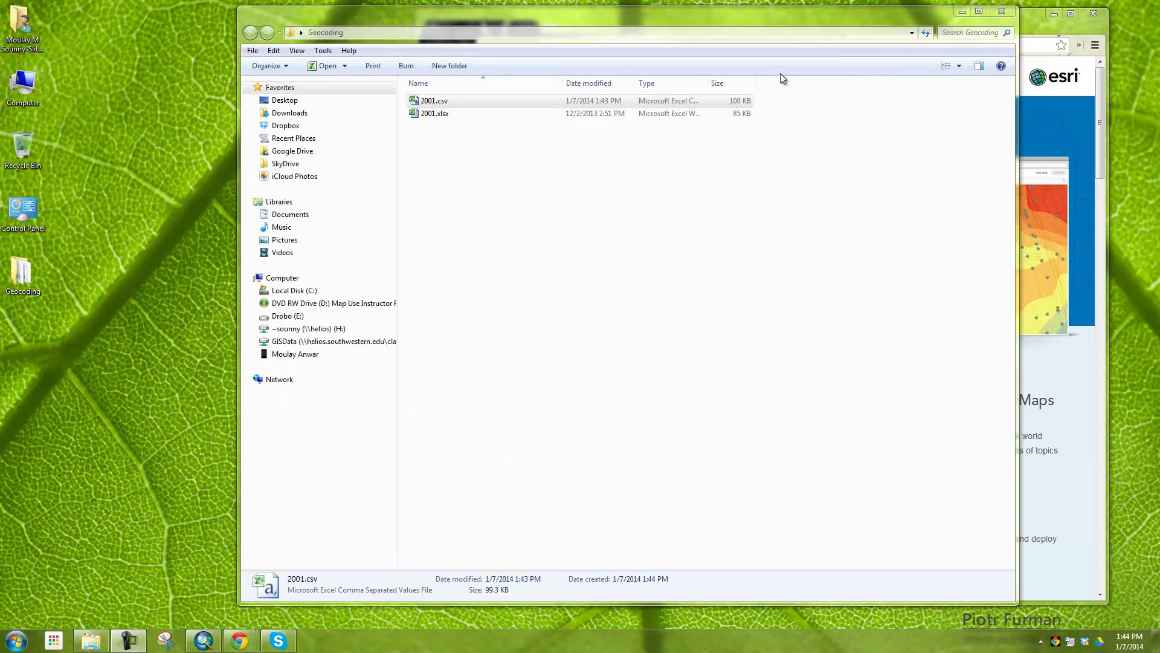
# Close the Geocoding folder window and maximize the browser
pyautogui.click(1002, 12)
pyautogui.moveTo(861, 23); pyautogui.dragTo(748, 32)
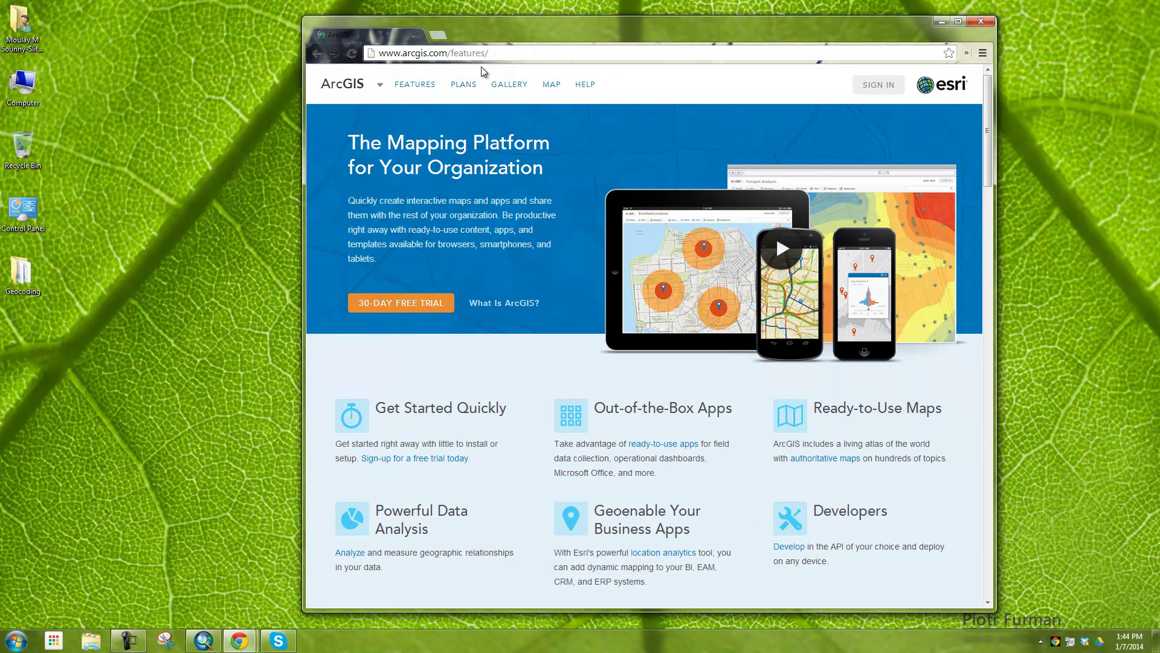
pyautogui.click(958, 22)
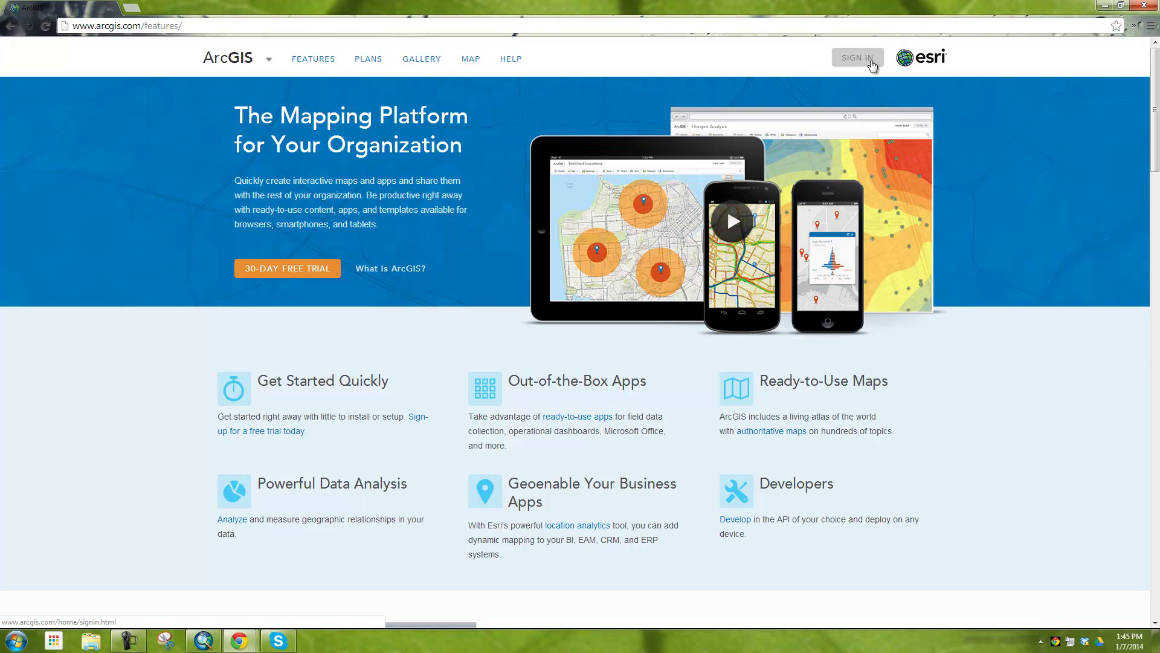
# Sign in to ArcGIS Online with the account username and password
pyautogui.click(872, 65)
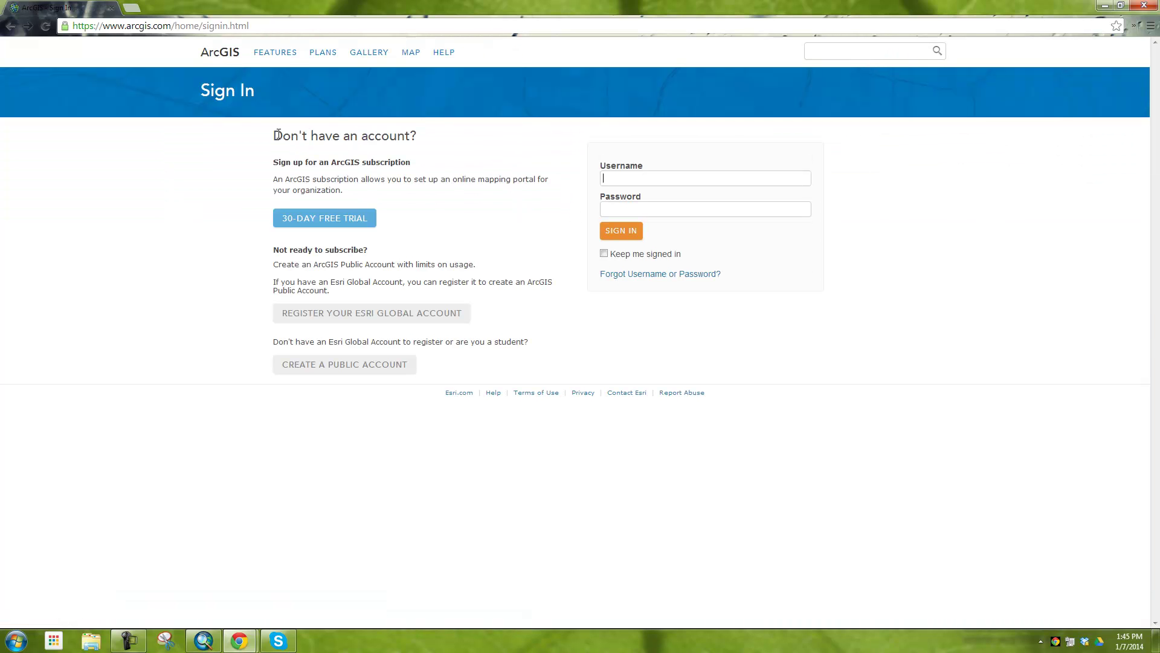
pyautogui.click(669, 178)
pyautogui.press('Escape')
pyautogui.click(625, 179)
pyautogui.write('y')
pyautogui.press('Tab')
pyautogui.click(618, 229)
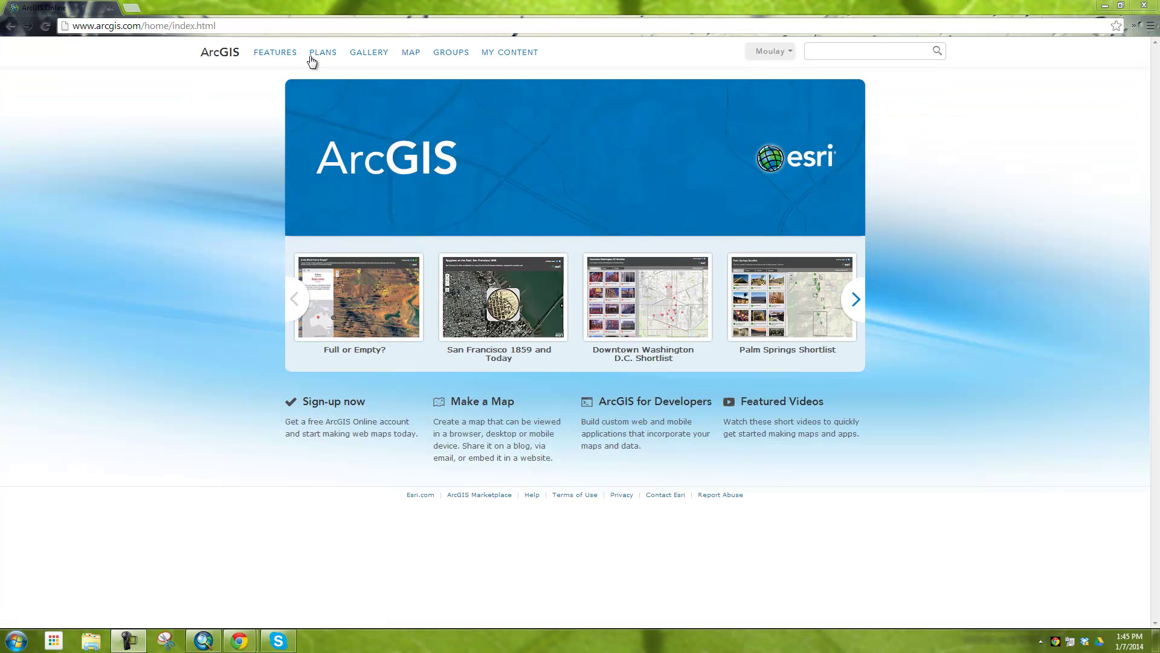
# Browse My Content, start creating a new folder, then cancel it
pyautogui.click(500, 54)
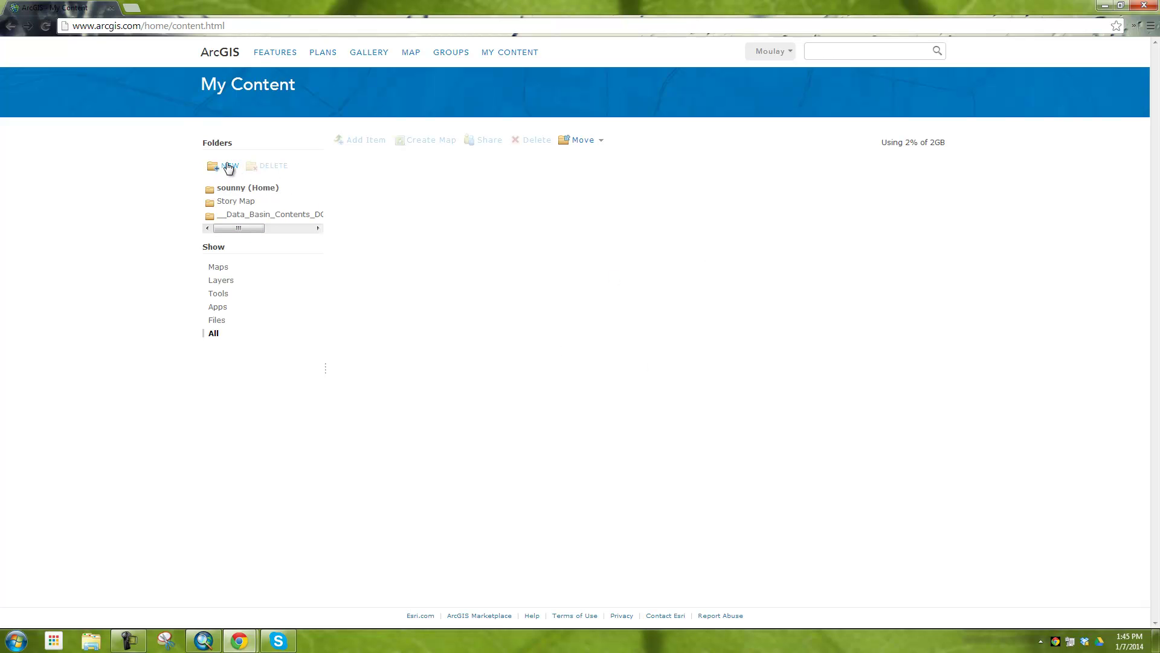
pyautogui.click(228, 167)
pyautogui.click(689, 365)
pyautogui.click(675, 361)
# Start a new blank map in the map viewer, discarding the previous map's unsaved changes
pyautogui.click(414, 54)
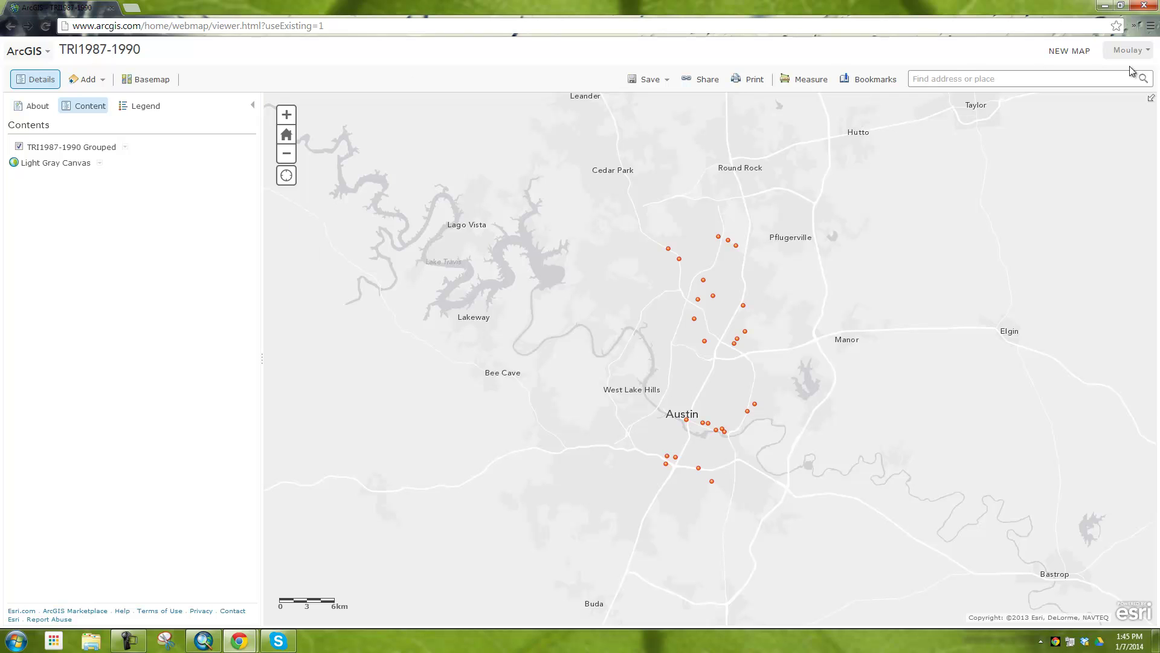
pyautogui.click(1073, 52)
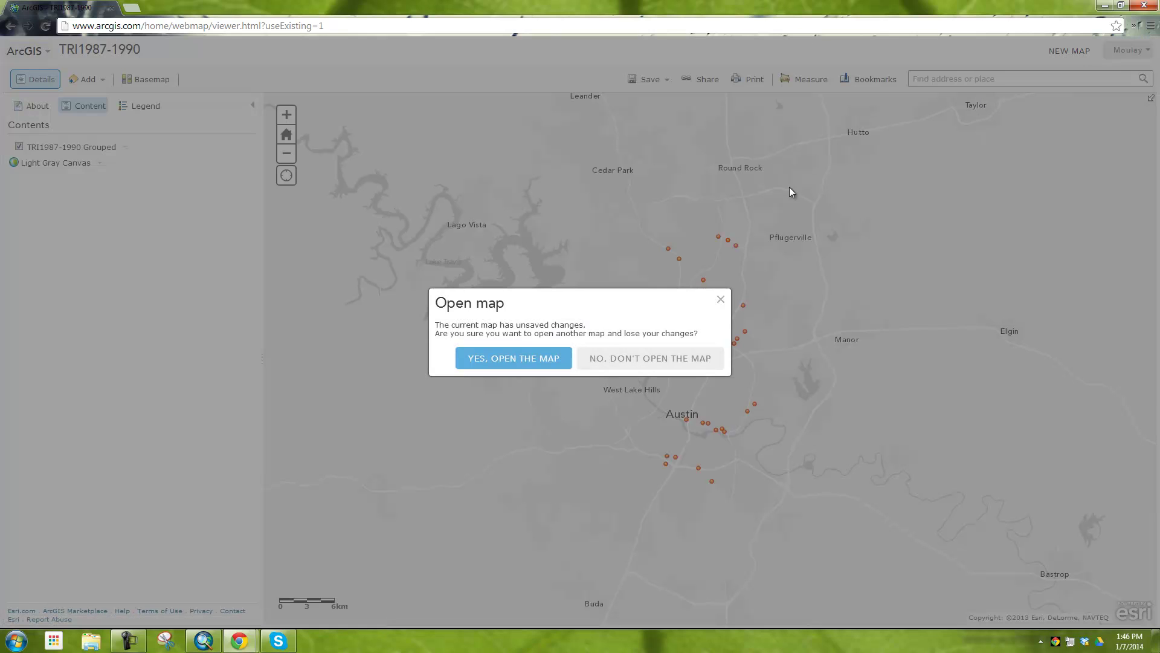
pyautogui.click(541, 361)
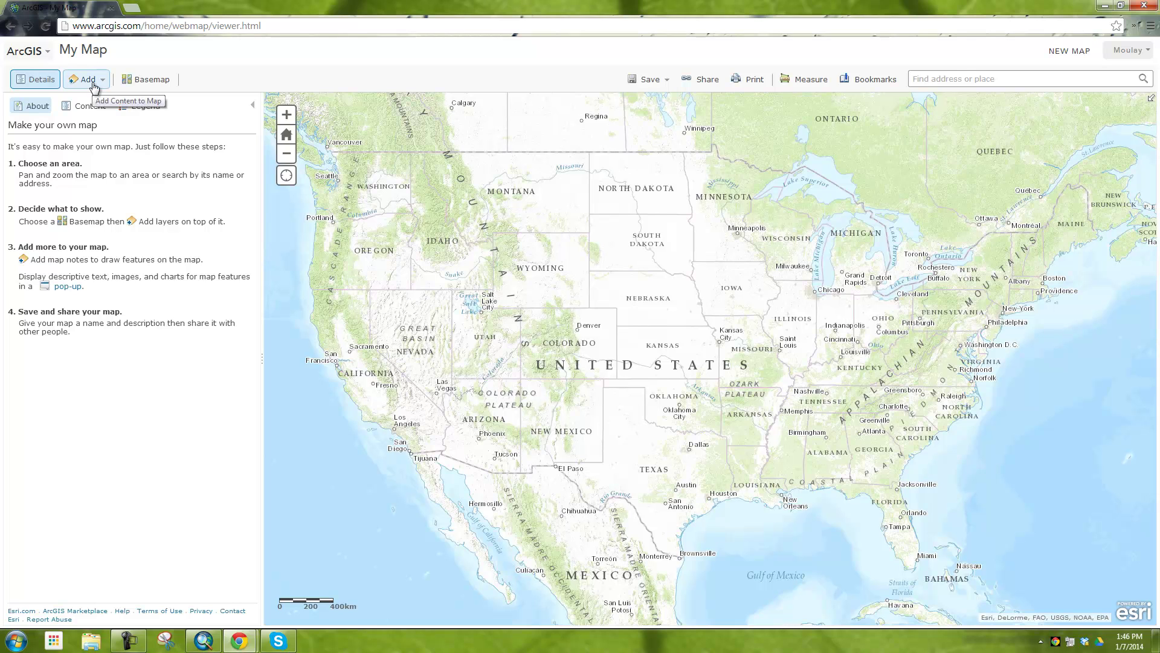
# Choose Add Layer from File from the map's Add menu
pyautogui.click(94, 86)
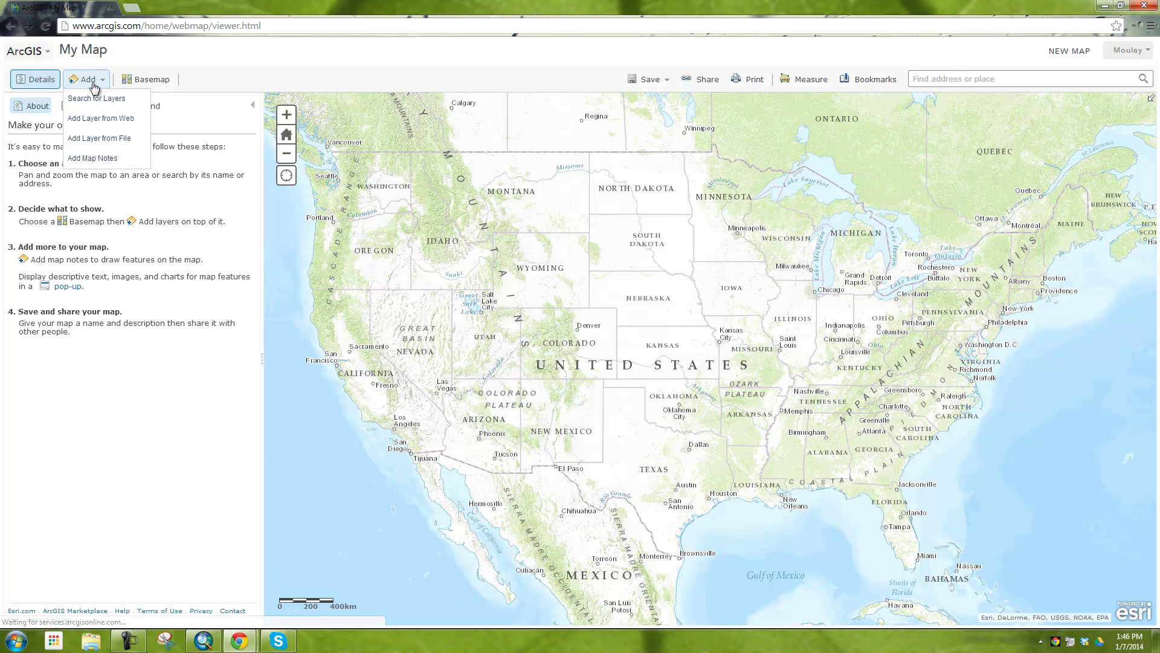
pyautogui.click(113, 144)
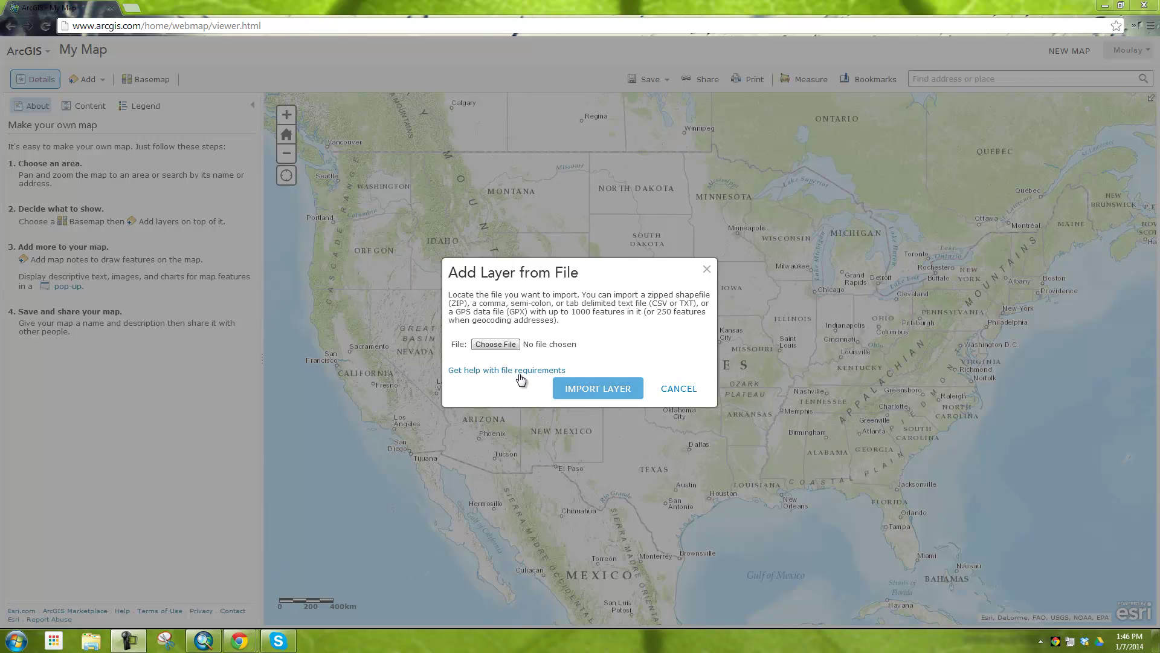
# Browse to the Desktop's Geocoding folder and open 2001.csv in Excel
pyautogui.click(89, 644)
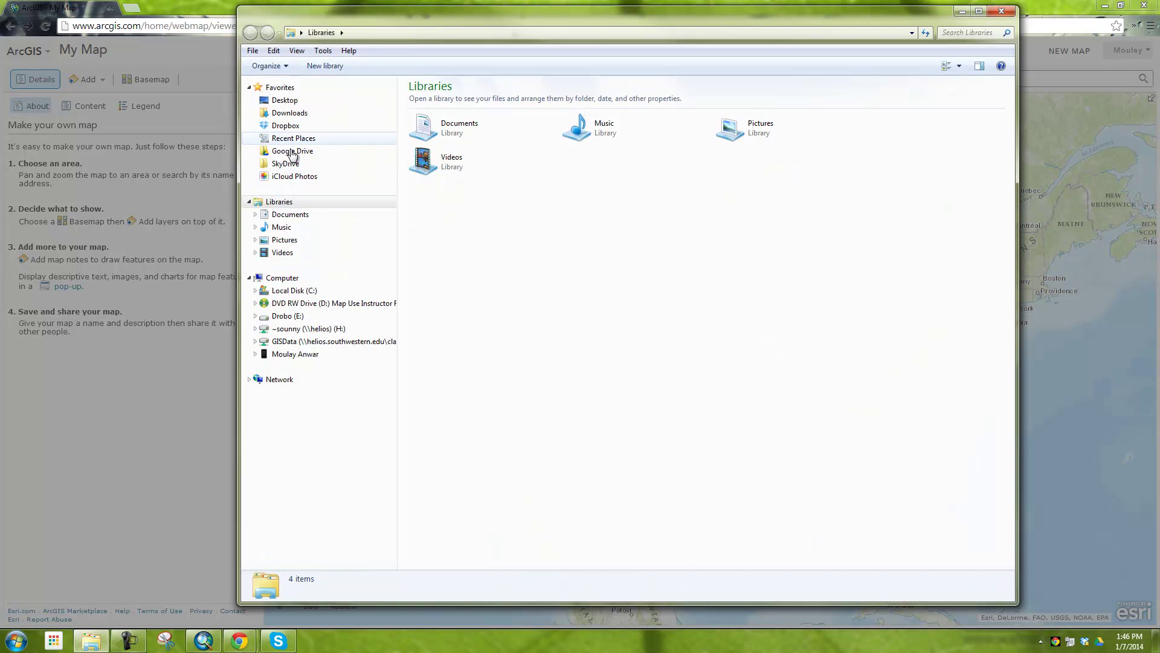
pyautogui.click(295, 101)
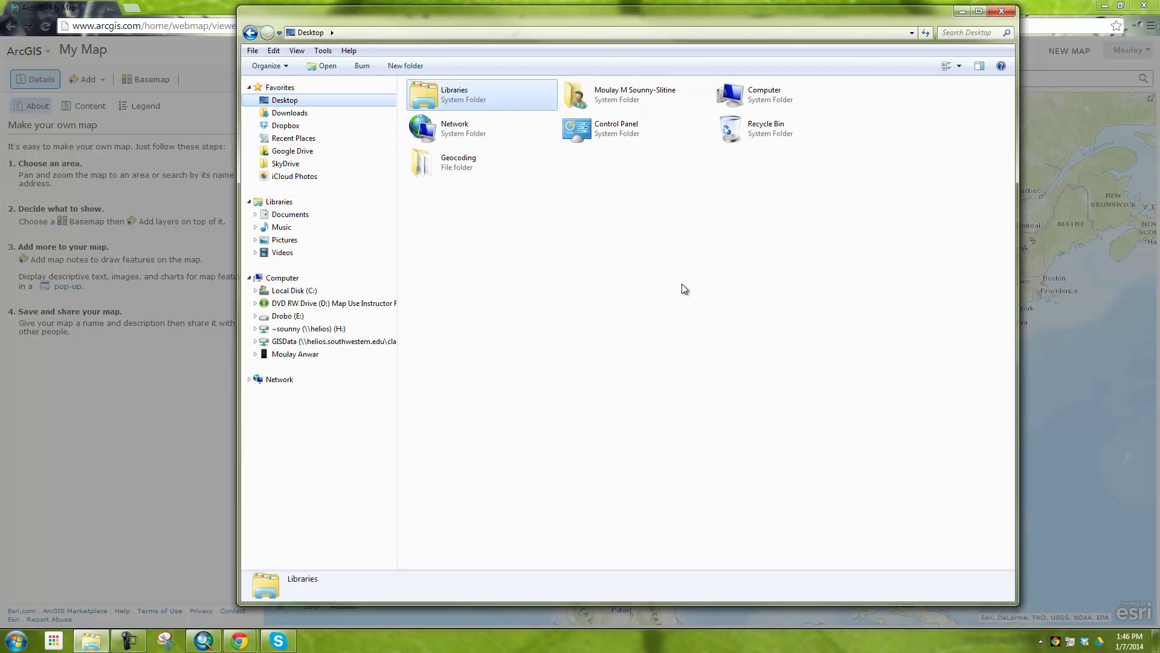
pyautogui.click(434, 162)
pyautogui.doubleClick(434, 162)
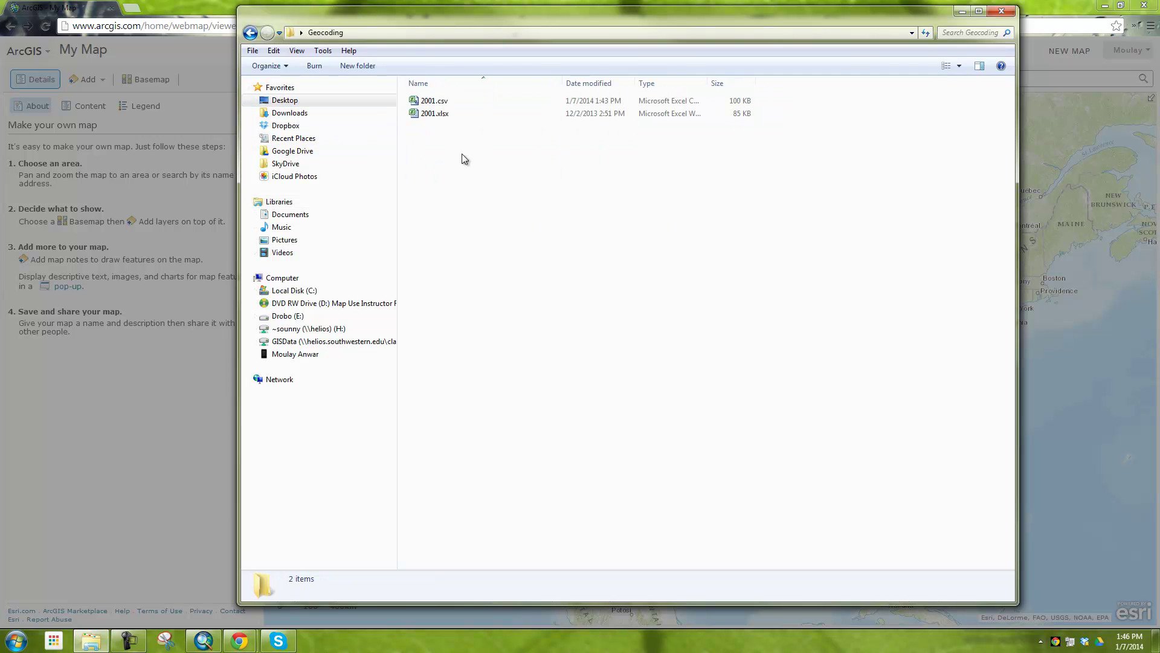
pyautogui.doubleClick(439, 103)
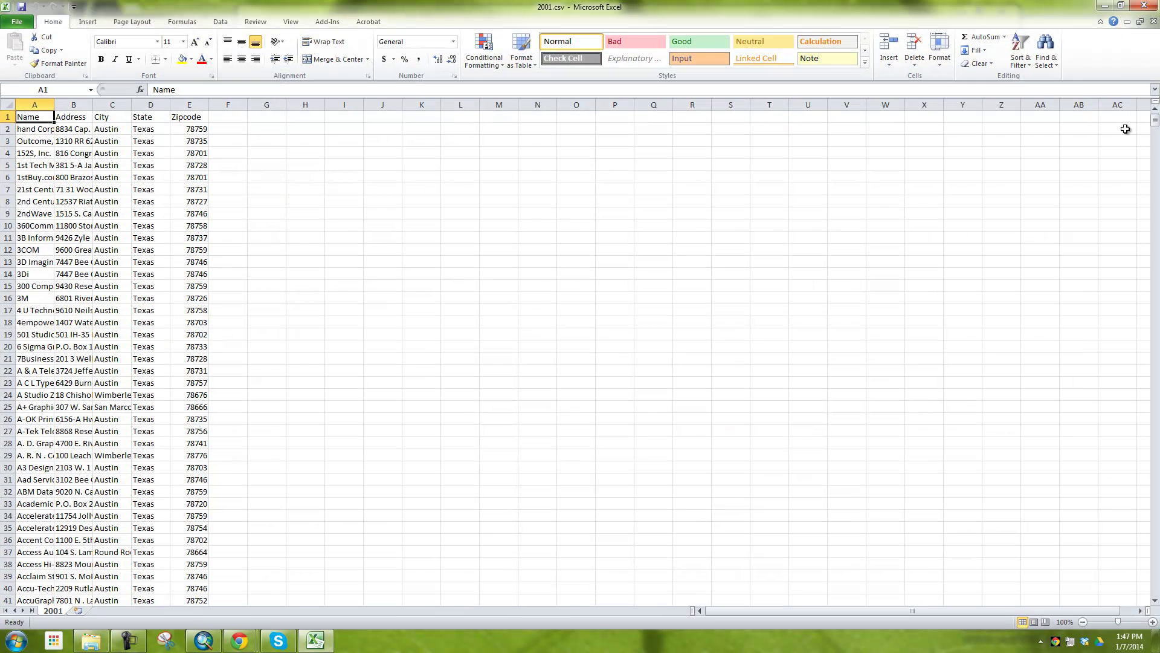
# Select and copy the header plus the first 250 records, A1:E251
pyautogui.moveTo(1156, 124); pyautogui.dragTo(361, 133)
pyautogui.click(446, 250)
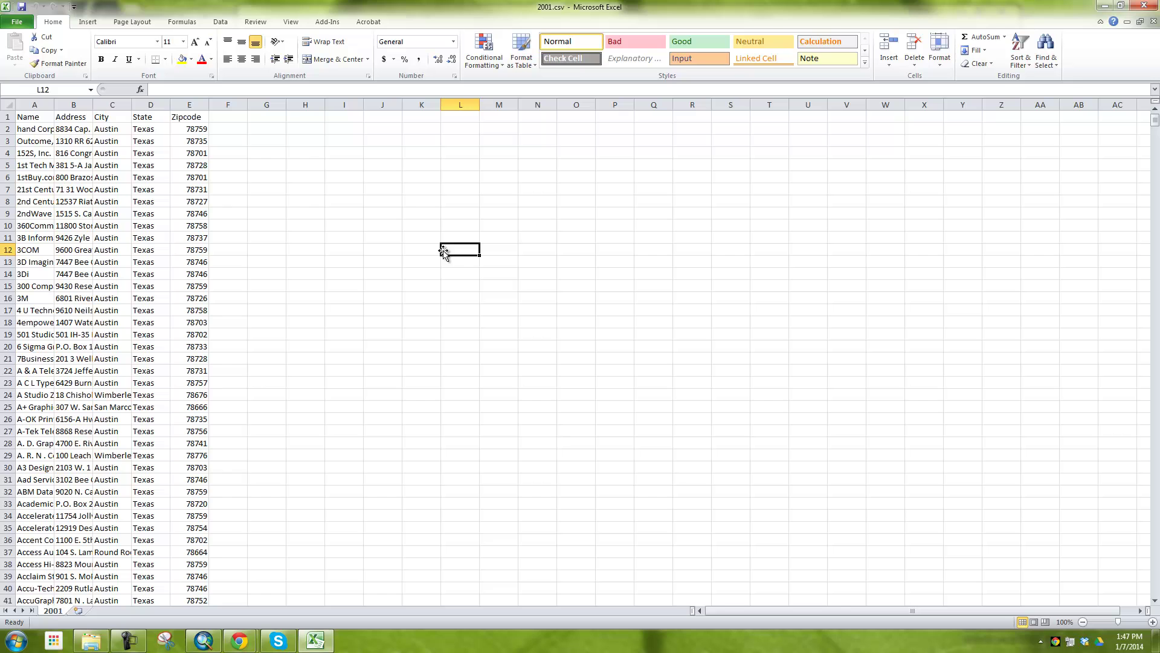
pyautogui.click(24, 117)
pyautogui.moveTo(24, 117); pyautogui.dragTo(187, 572)
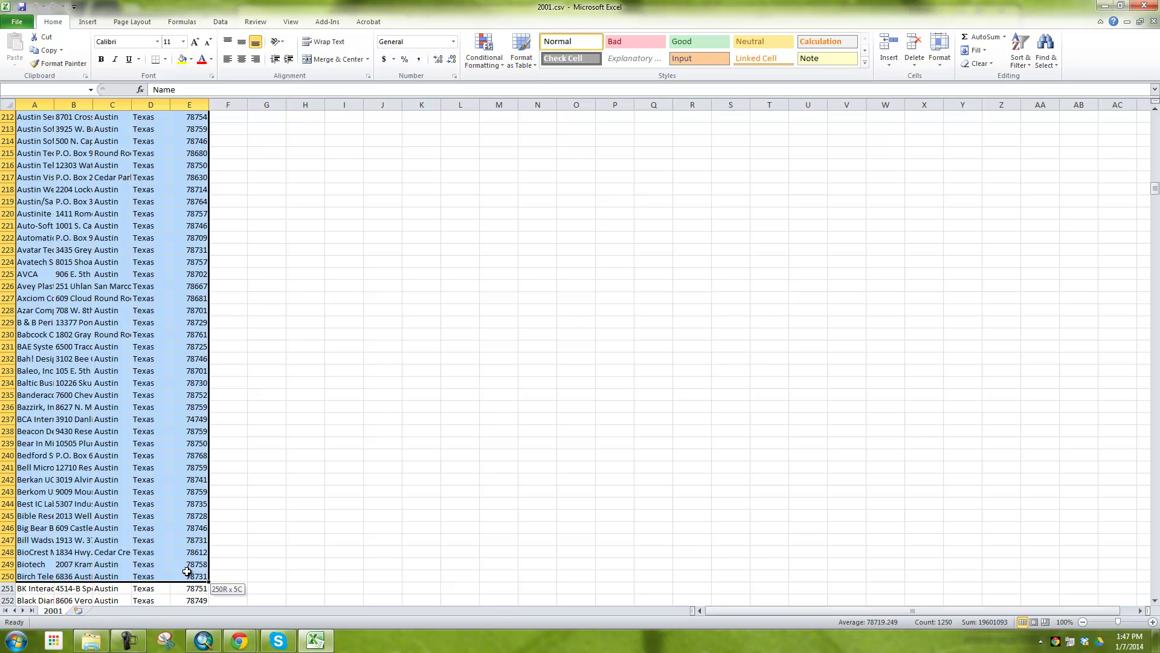
pyautogui.moveTo(187, 572); pyautogui.dragTo(187, 587)
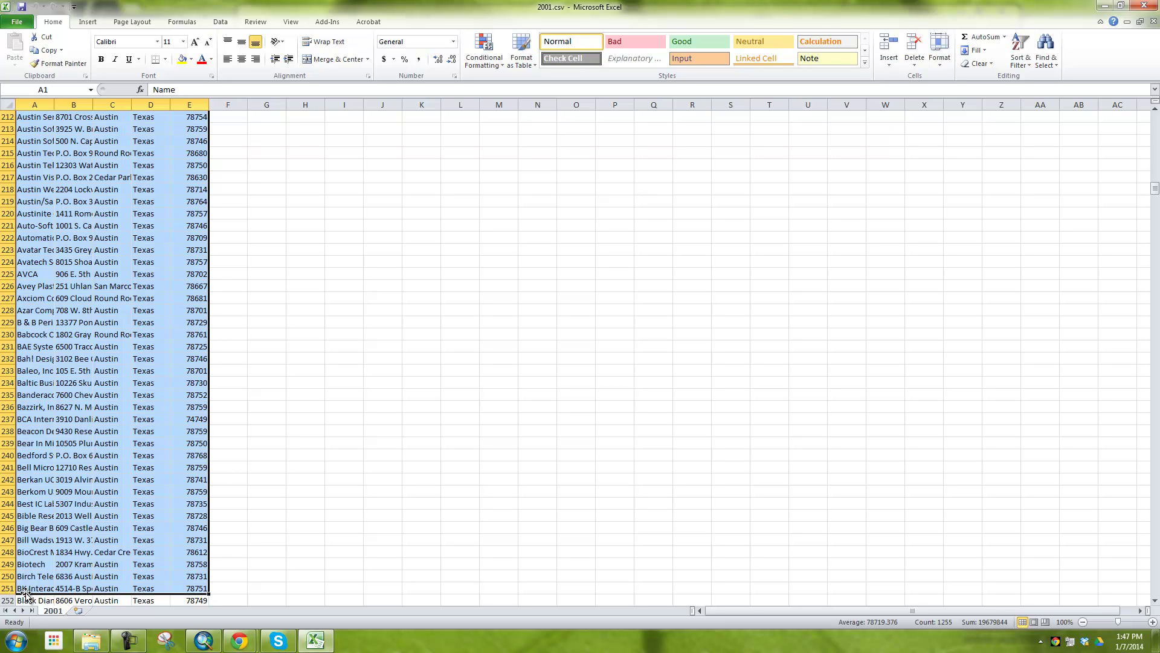
pyautogui.hotkey('ctrl', 'c')
# Add a new sheet named 1-250 and another blank sheet
pyautogui.click(77, 610)
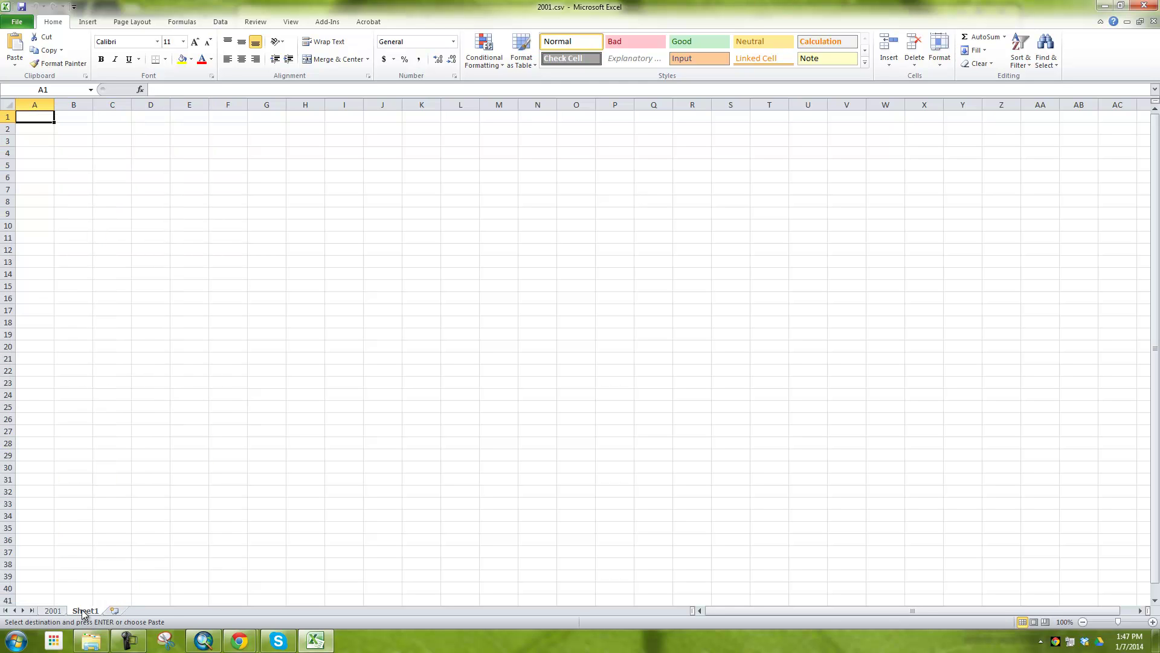
pyautogui.rightClick(85, 611)
pyautogui.click(116, 504)
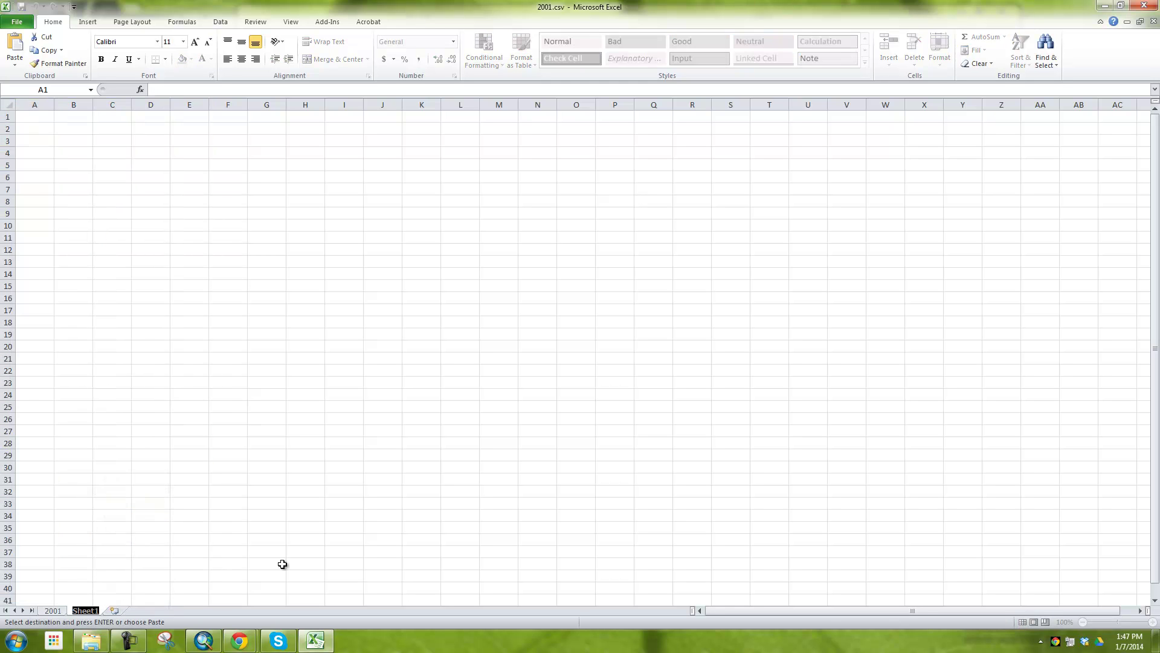
pyautogui.write('1-250')
pyautogui.press('Return')
pyautogui.click(110, 611)
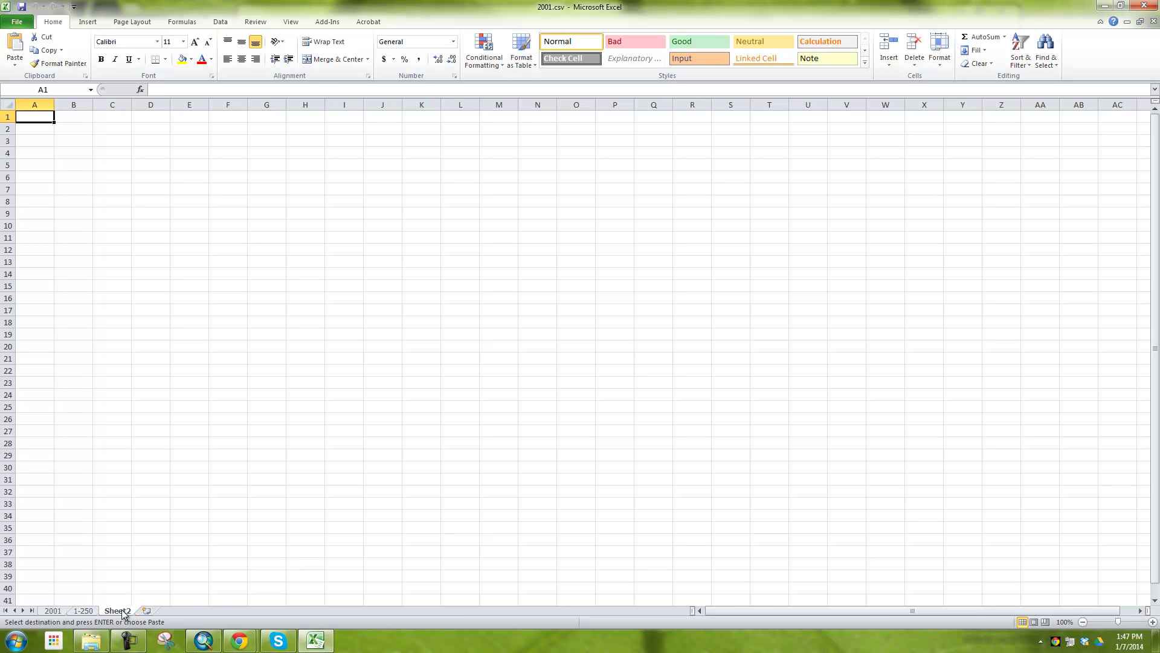
# Rename Sheet2 to 251-500
pyautogui.rightClick(123, 611)
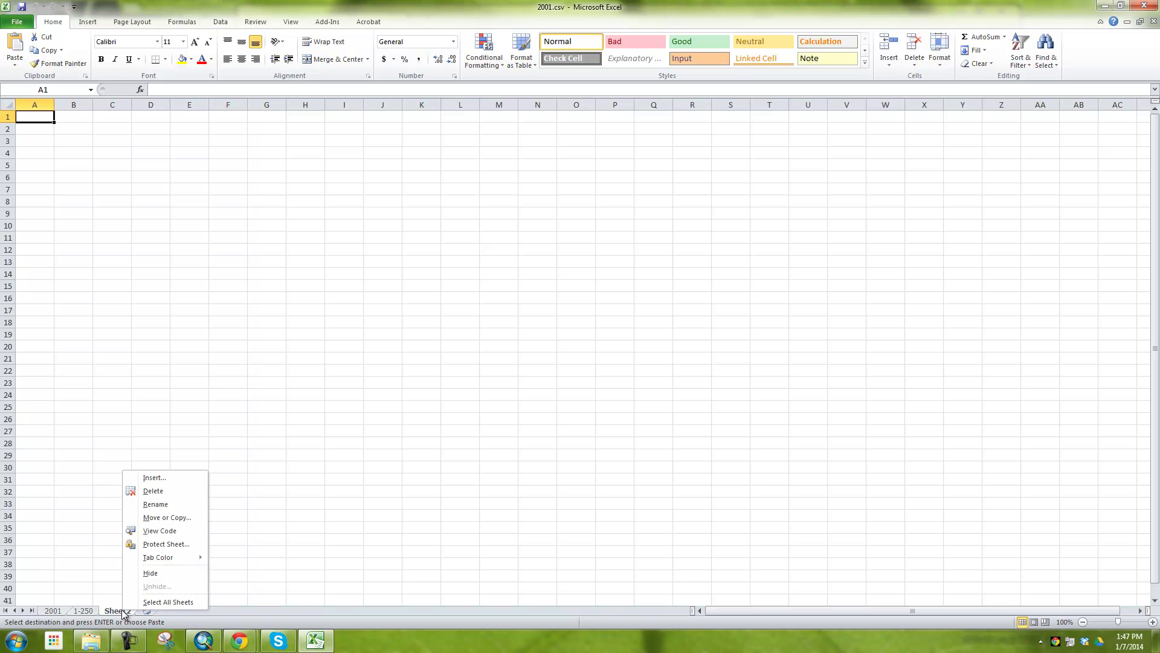
pyautogui.click(159, 506)
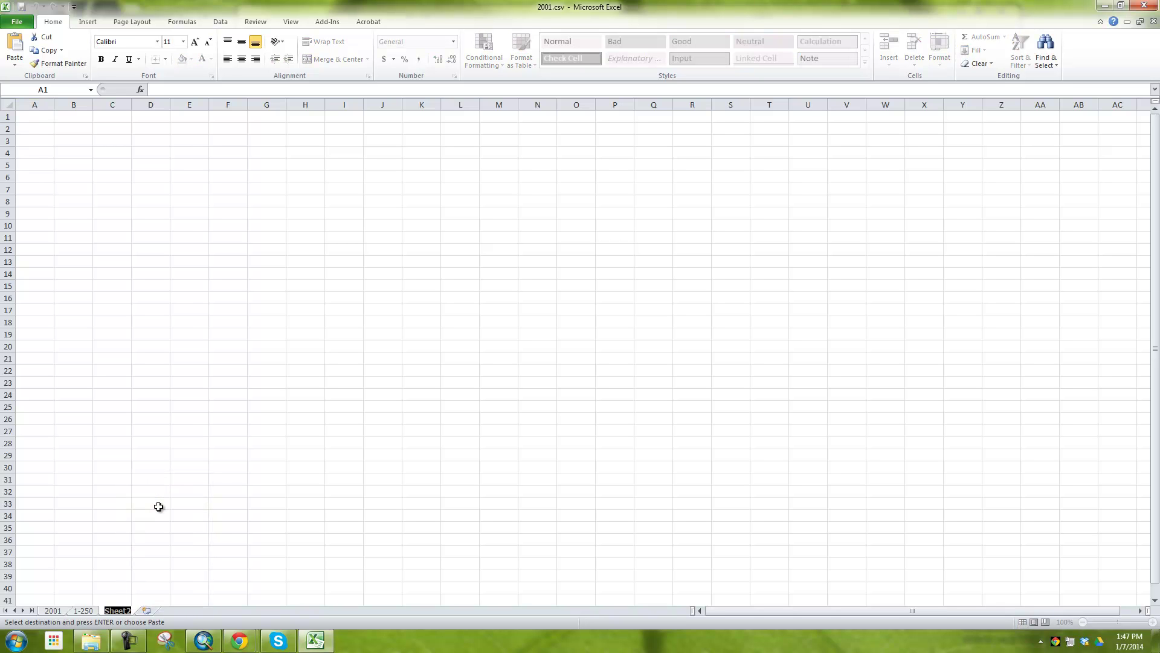
pyautogui.write('251-500')
pyautogui.click(225, 504)
# Paste the copied first 250 records into the 1-250 sheet
pyautogui.click(84, 610)
pyautogui.hotkey('ctrl', 'v')
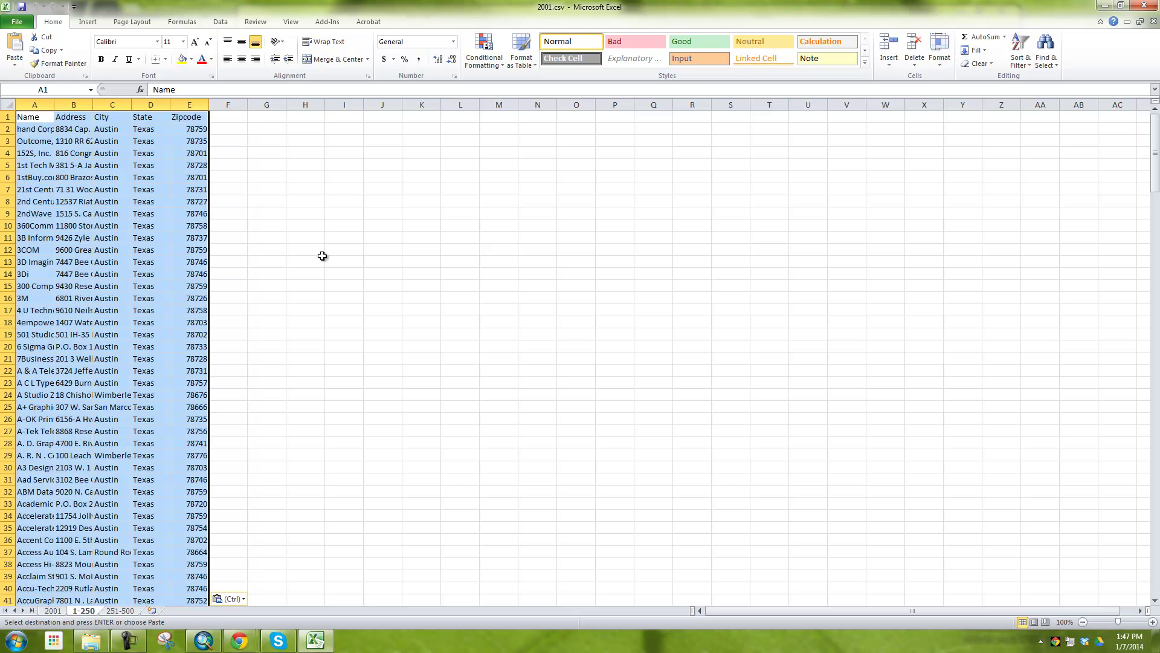
pyautogui.click(313, 251)
# Copy the Name-through-Zipcode header row into A1 of the 251-500 sheet
pyautogui.moveTo(27, 117); pyautogui.dragTo(189, 116)
pyautogui.hotkey('ctrl', 'c')
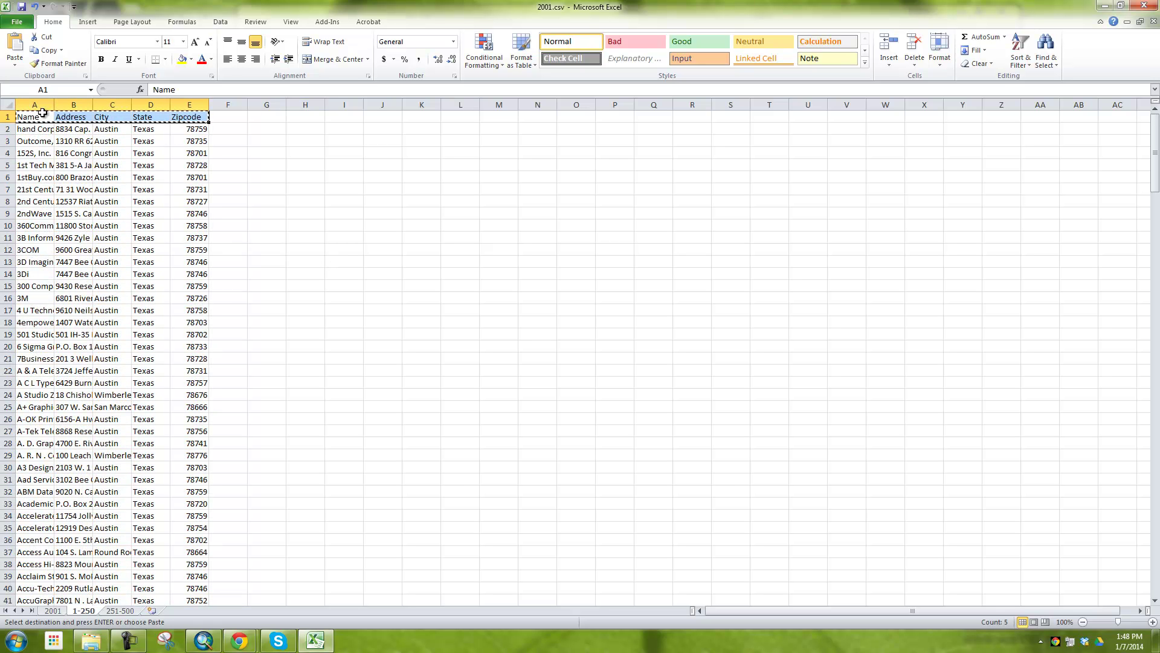
pyautogui.click(121, 610)
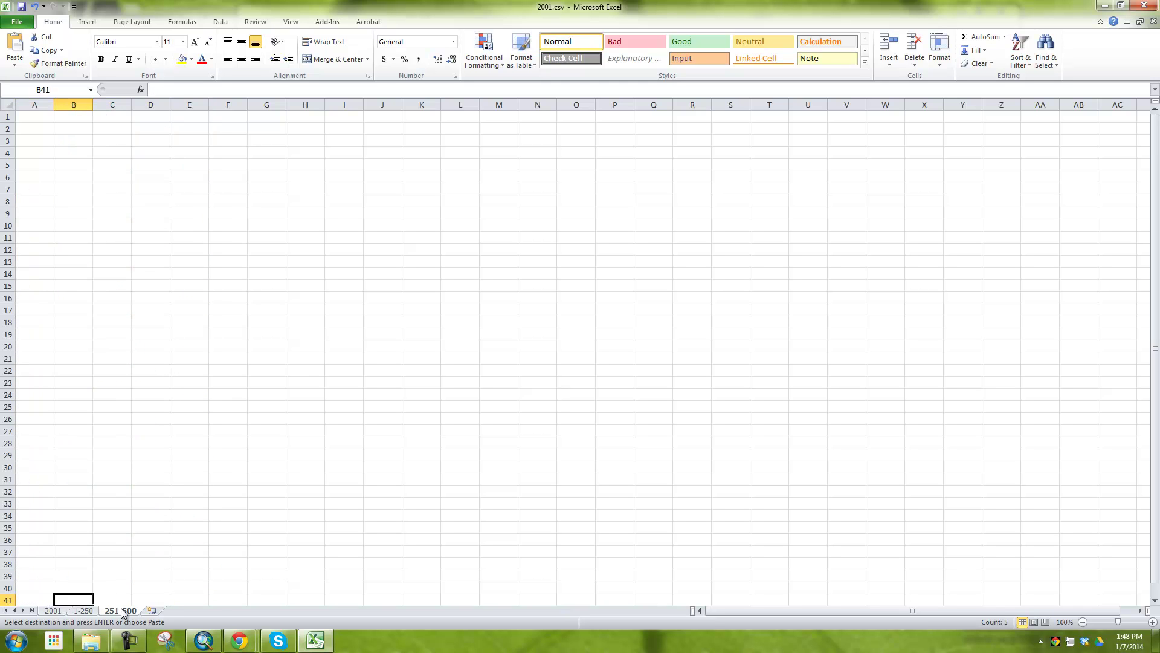
pyautogui.click(38, 116)
pyautogui.hotkey('ctrl', 'v')
pyautogui.click(182, 152)
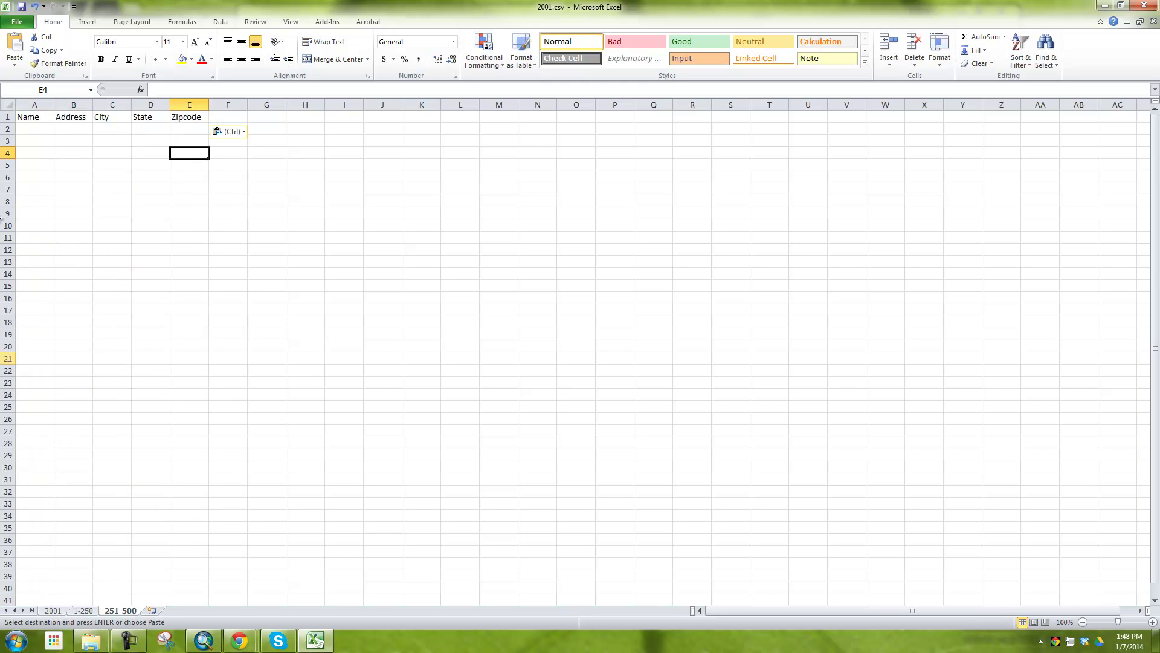
# On the 2001 sheet, select and copy rows 252 through 501
pyautogui.click(53, 610)
pyautogui.click(71, 516)
pyautogui.scroll(2, 71, 515)
pyautogui.scroll(-3, 44, 504)
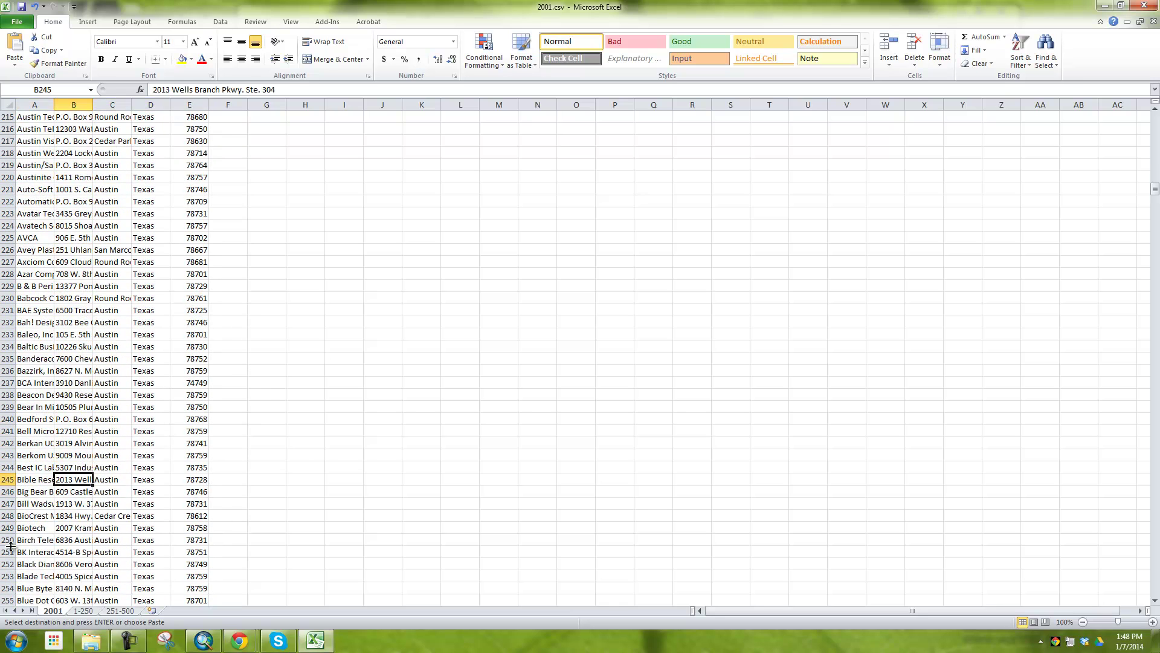
pyautogui.click(7, 551)
pyautogui.scroll(-12, 34, 550)
pyautogui.scroll(-20, 34, 550)
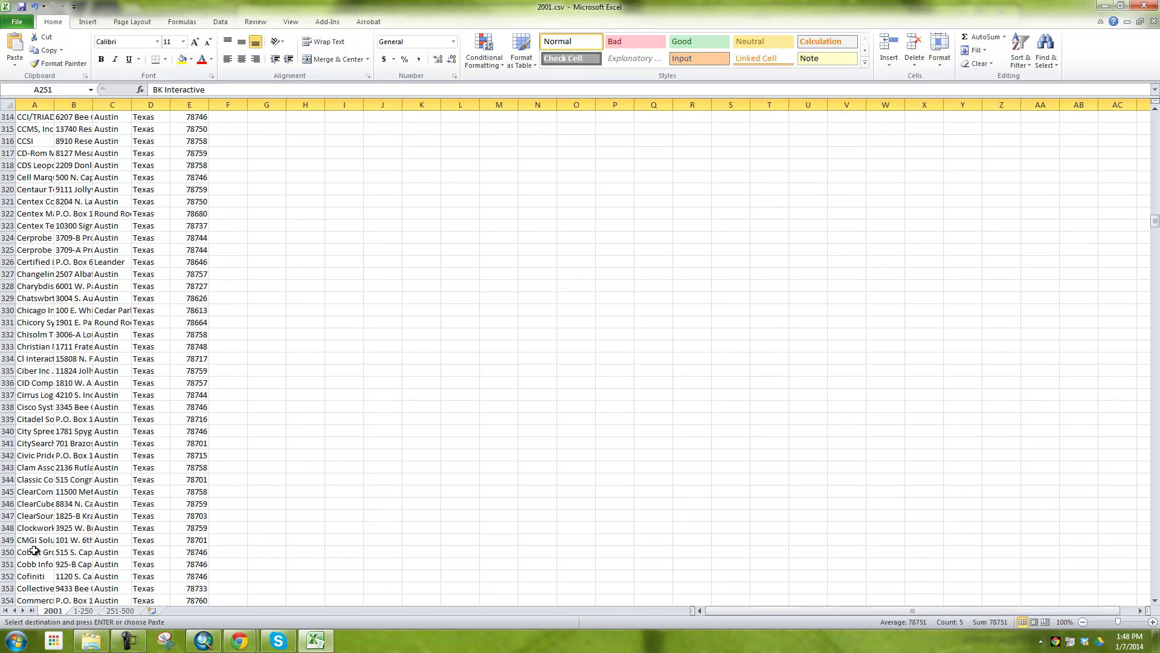
pyautogui.scroll(20, 34, 551)
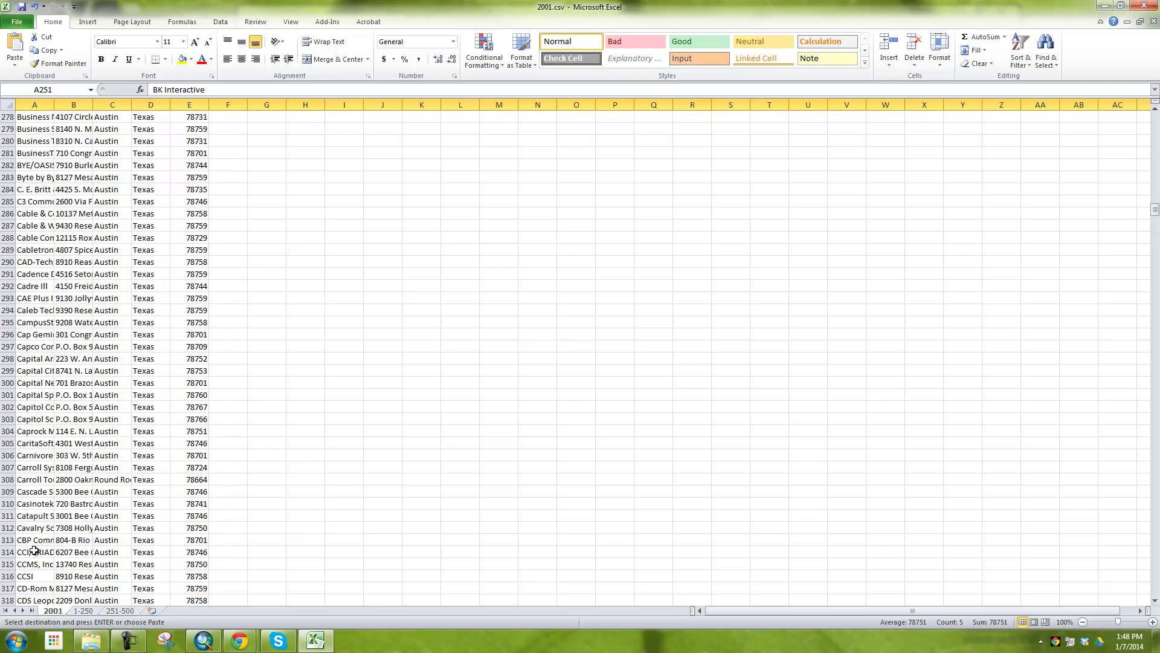
pyautogui.click(7, 455)
pyautogui.hotkey('ctrl', 'c')
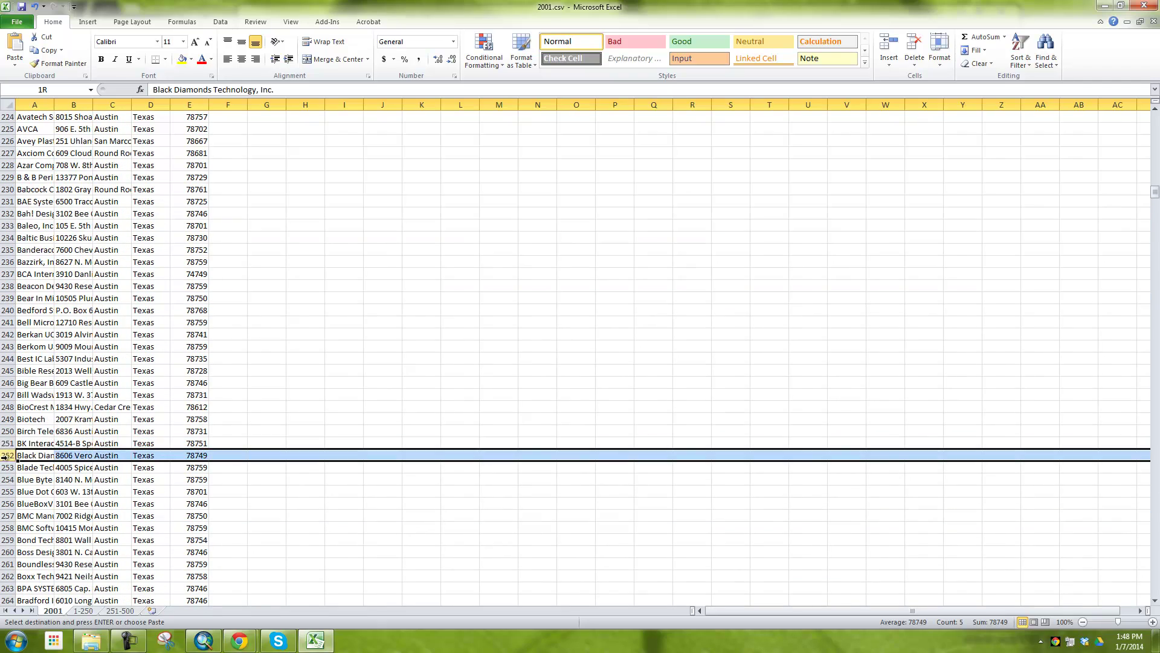
pyautogui.scroll(1, 58, 487)
pyautogui.scroll(-20, 57, 490)
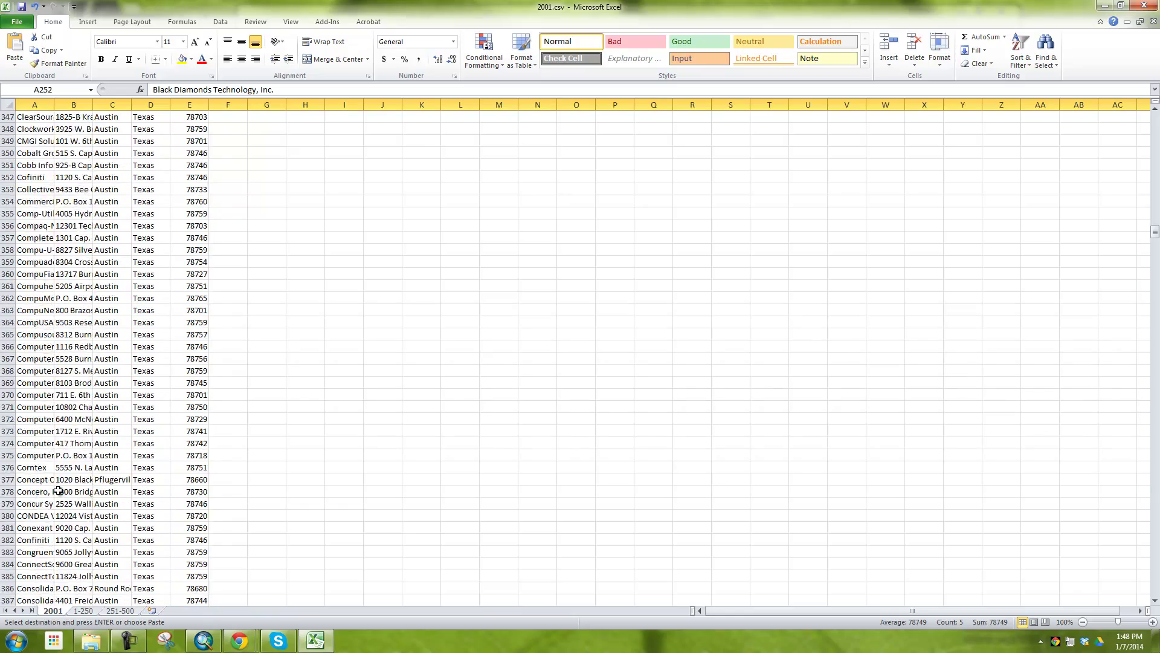
pyautogui.scroll(-20, 58, 490)
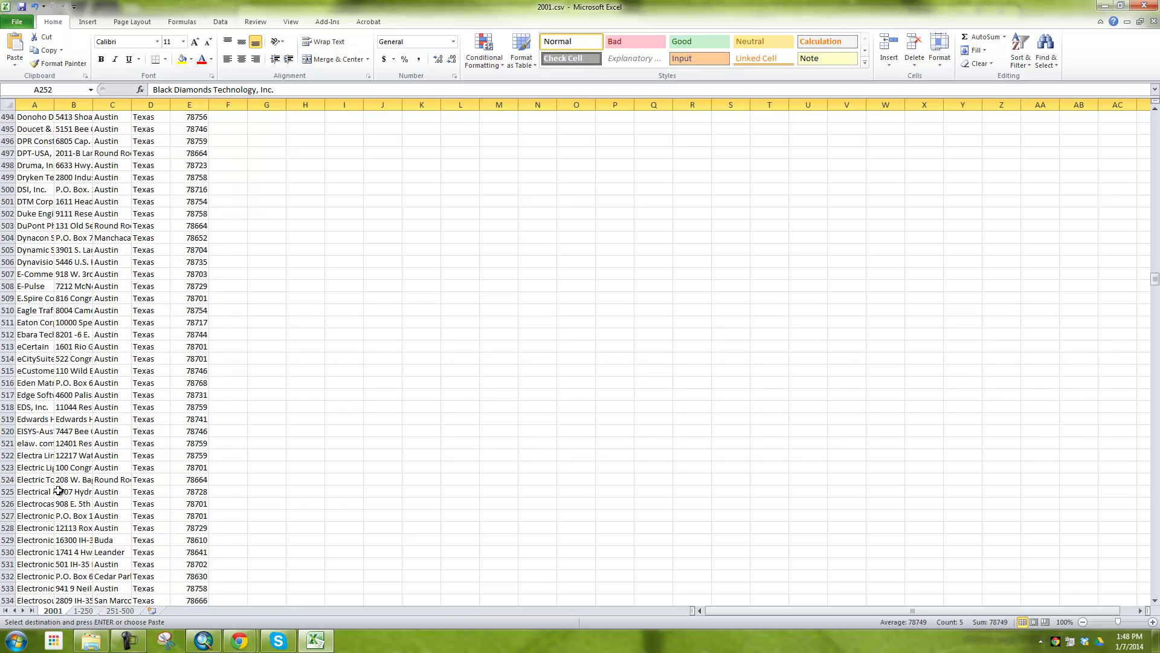
pyautogui.scroll(4, 58, 491)
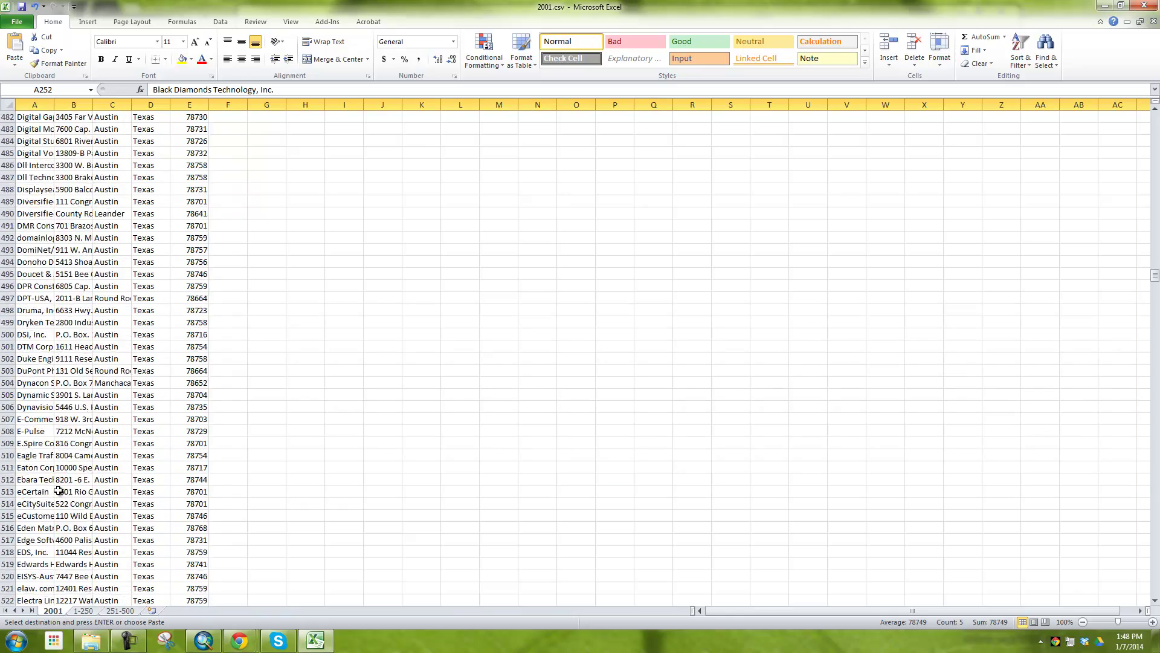
pyautogui.keyDown('shift'); pyautogui.click(5, 346); pyautogui.keyUp('shift')
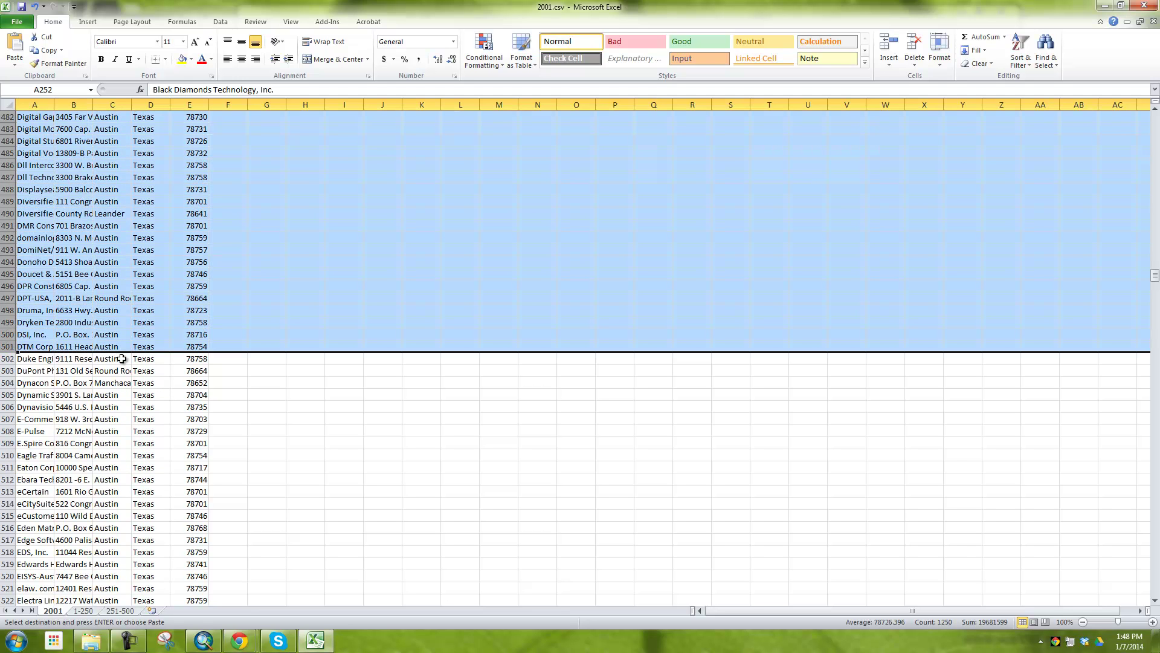
# Paste the copied rows into the 251-500 sheet starting at A2
pyautogui.click(120, 611)
pyautogui.click(29, 128)
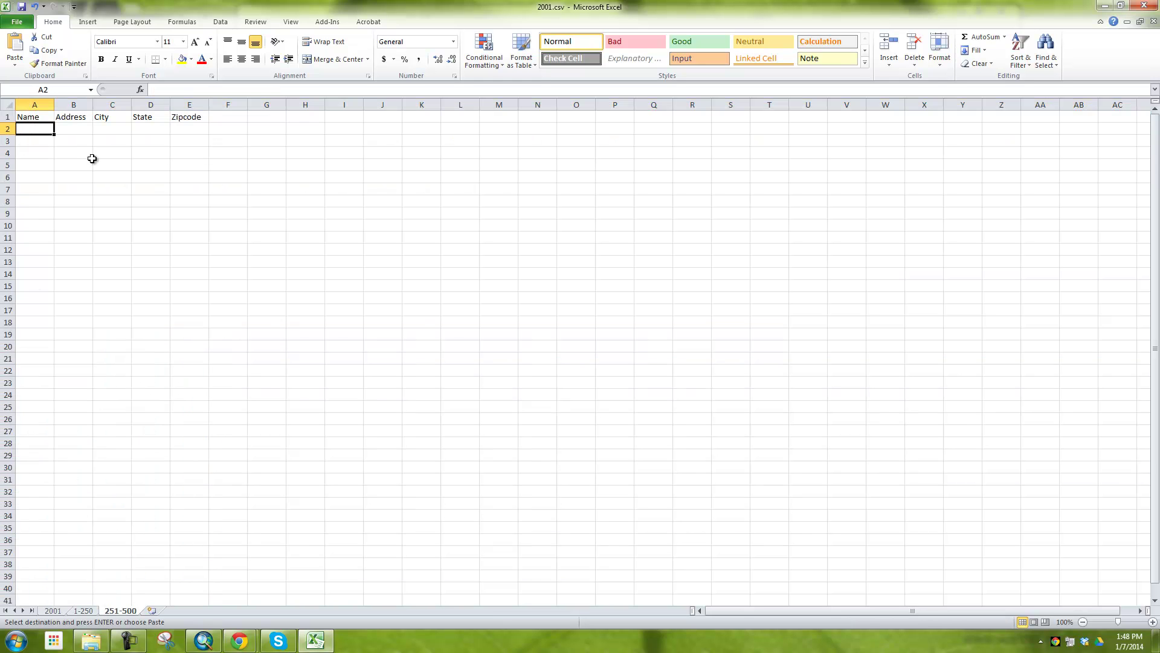
pyautogui.hotkey('ctrl', 'v')
pyautogui.click(227, 238)
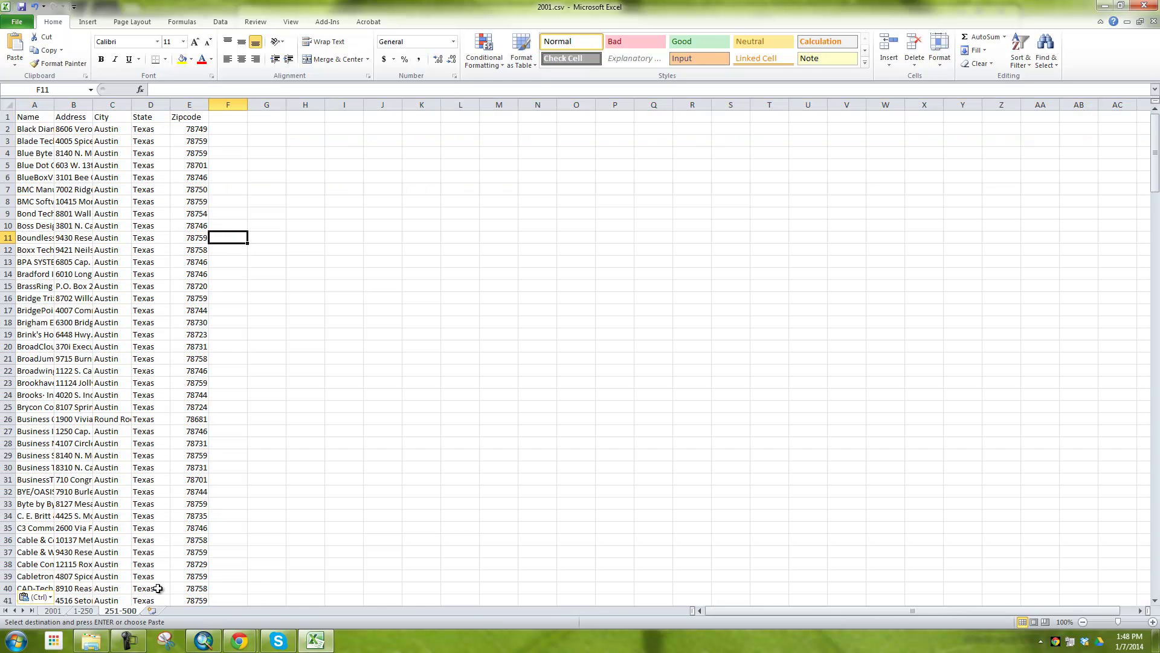
pyautogui.click(92, 611)
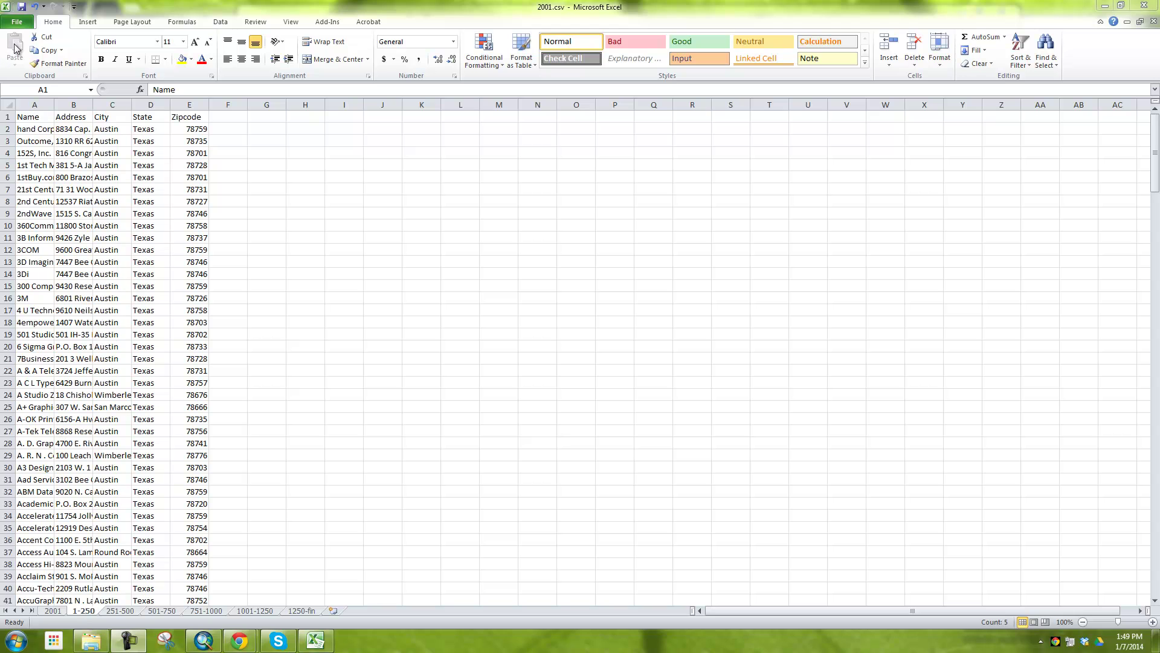
# Save the 1-250 sheet as 2001_1-250.csv in CSV comma delimited format
pyautogui.click(17, 24)
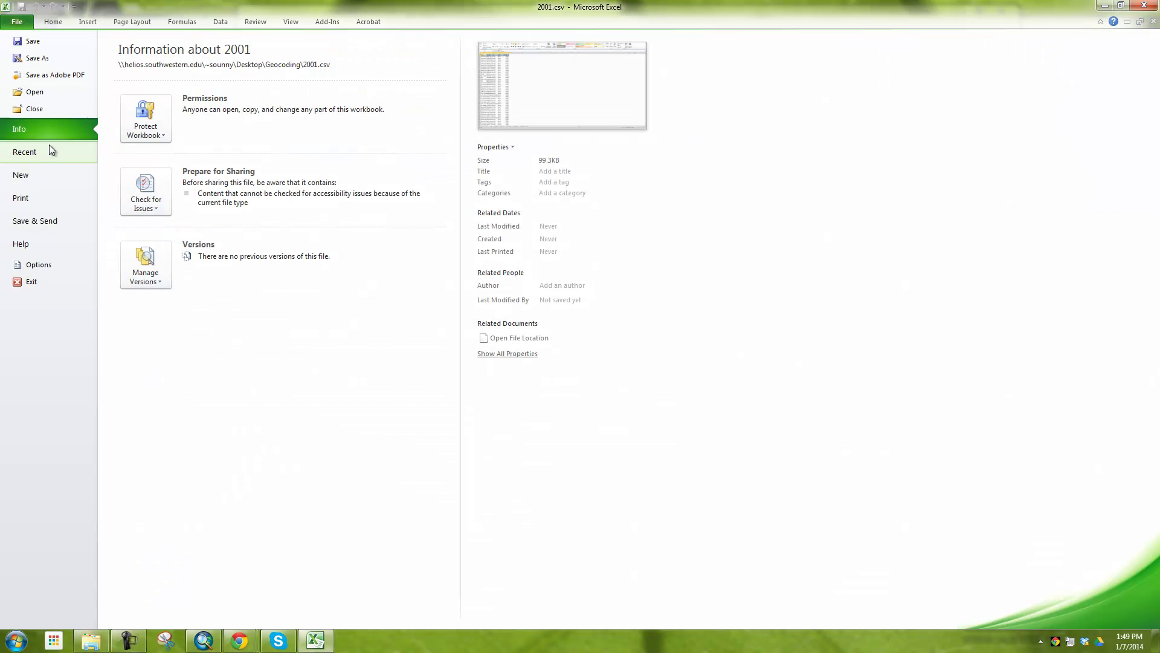
pyautogui.click(36, 58)
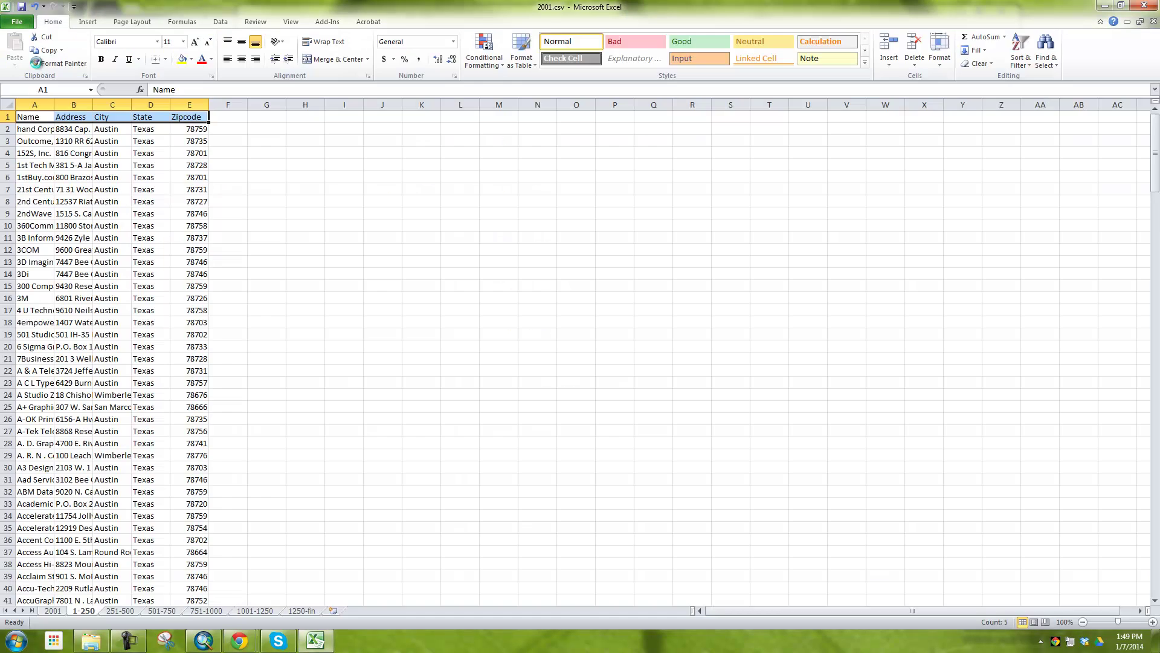
pyautogui.click(216, 258)
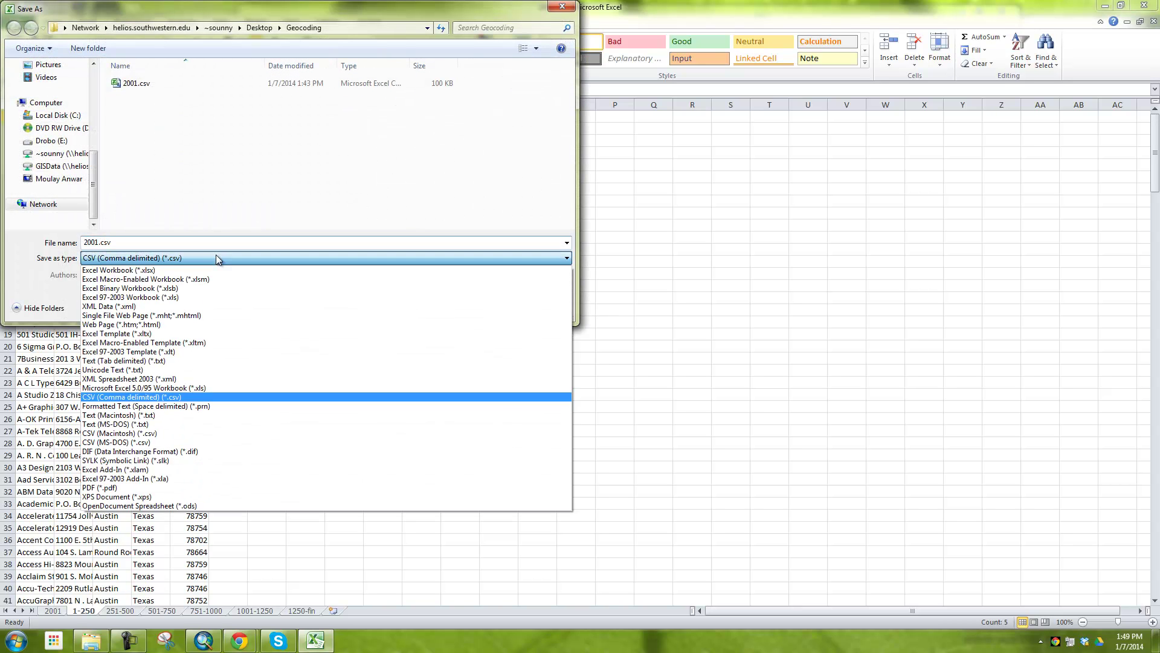
pyautogui.click(181, 397)
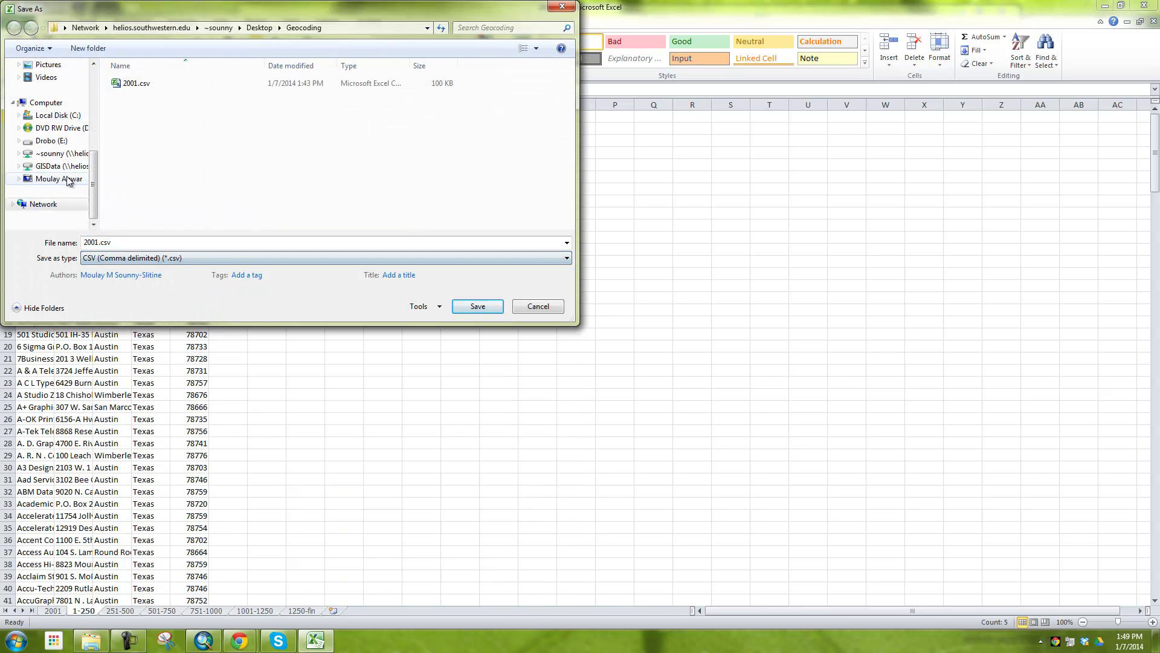
pyautogui.click(97, 242)
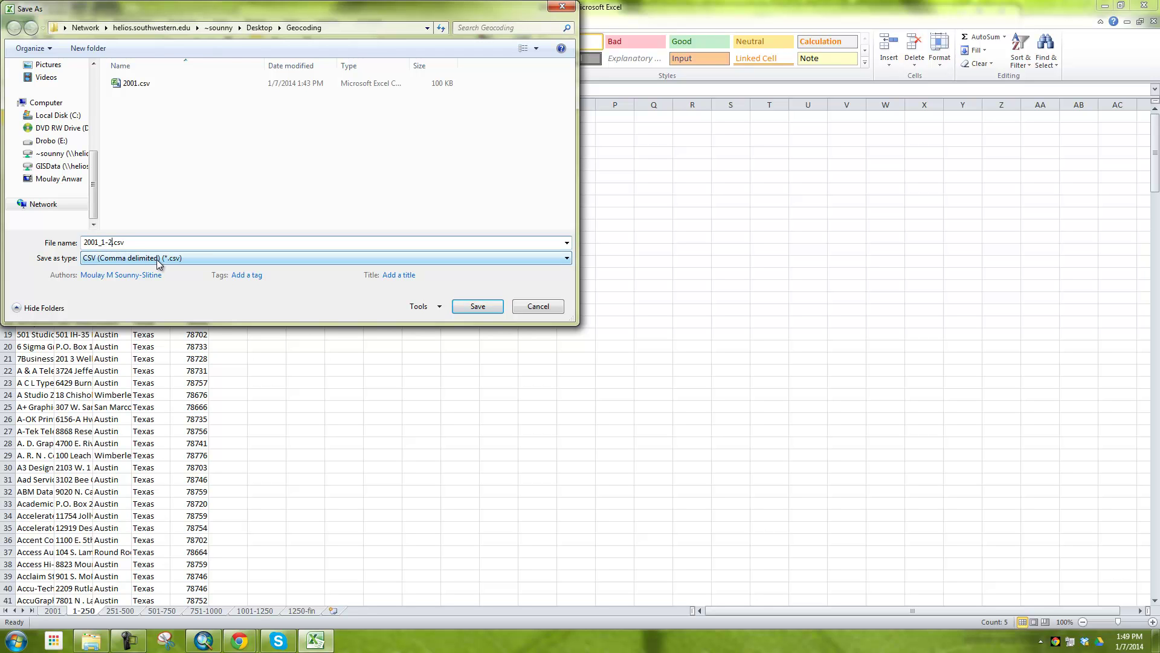
pyautogui.write('_1-250')
pyautogui.click(477, 305)
pyautogui.click(561, 358)
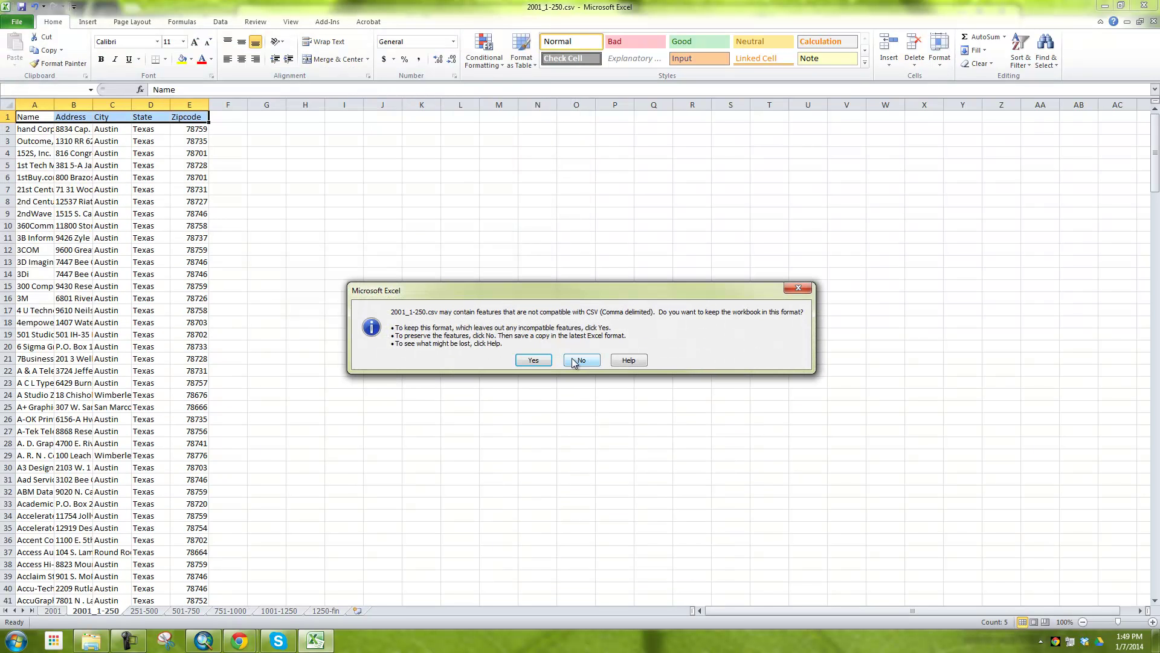
pyautogui.click(533, 360)
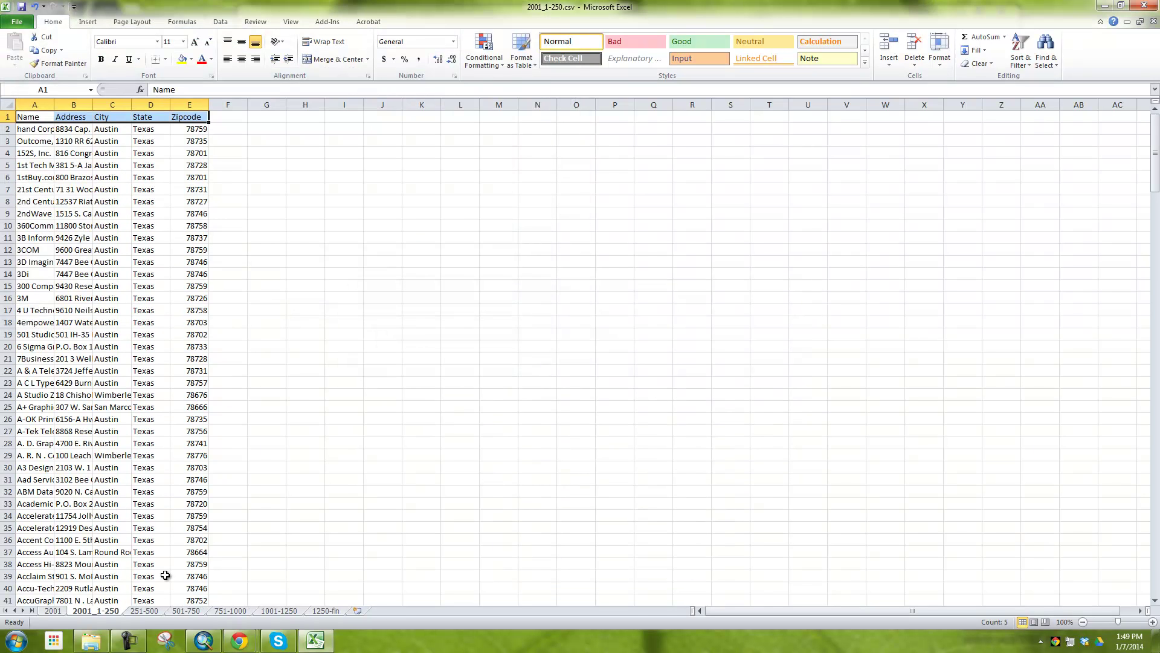
# Switch to the 251-500 sheet and save it as 2001_251-500.csv
pyautogui.click(143, 611)
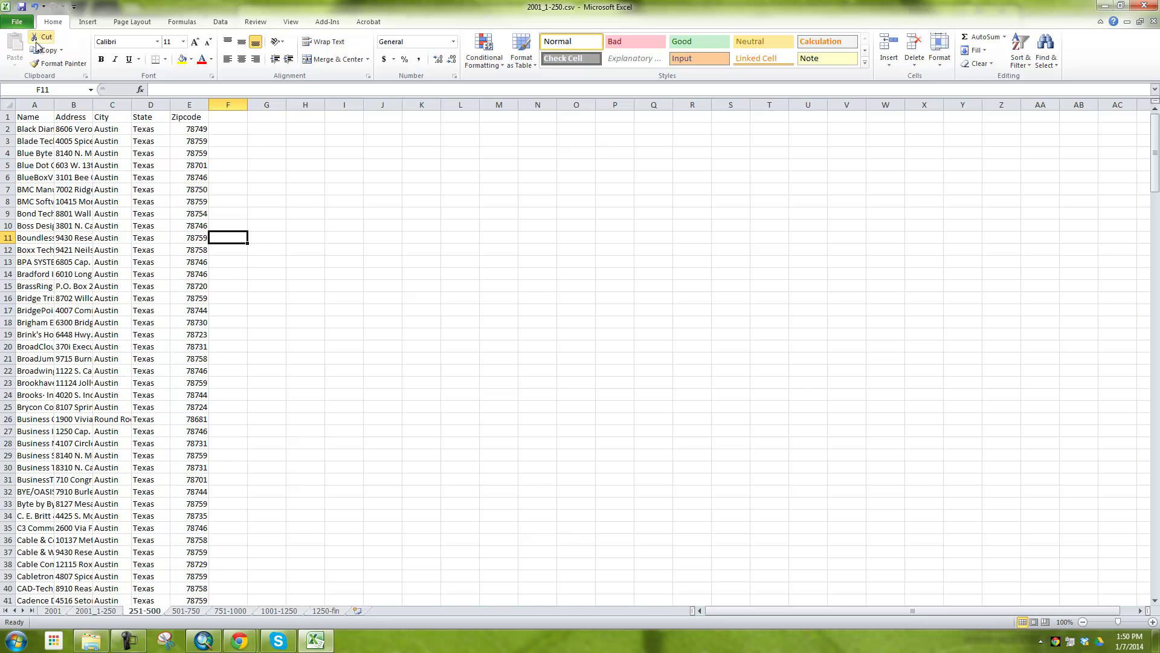
pyautogui.click(16, 25)
pyautogui.click(37, 59)
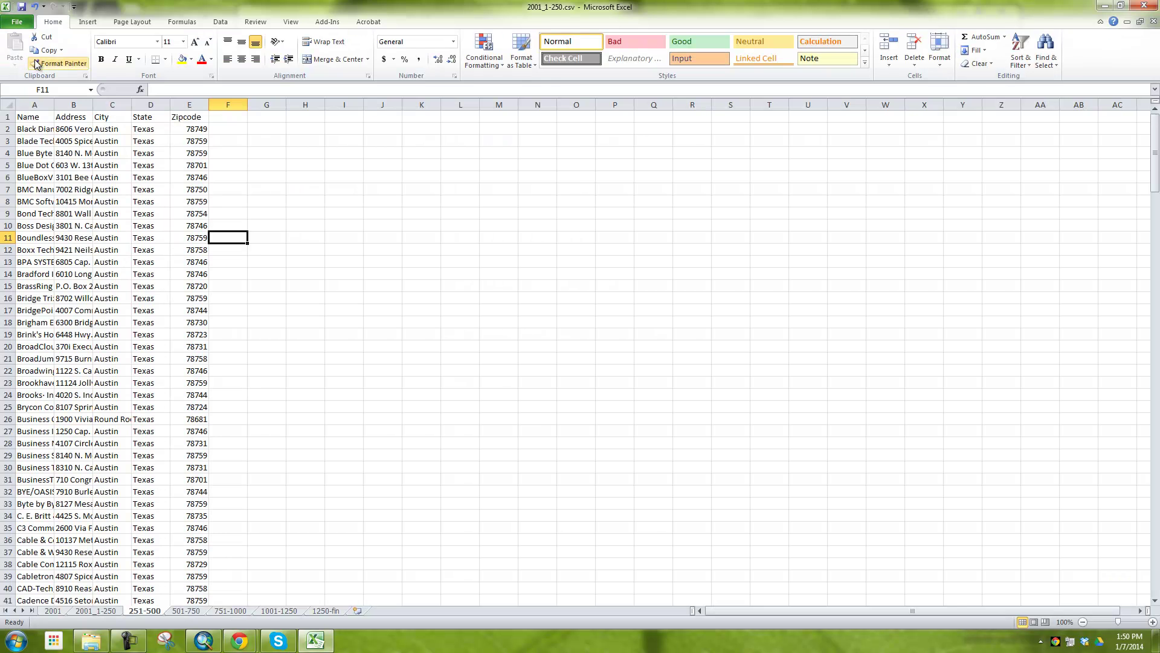
pyautogui.click(151, 95)
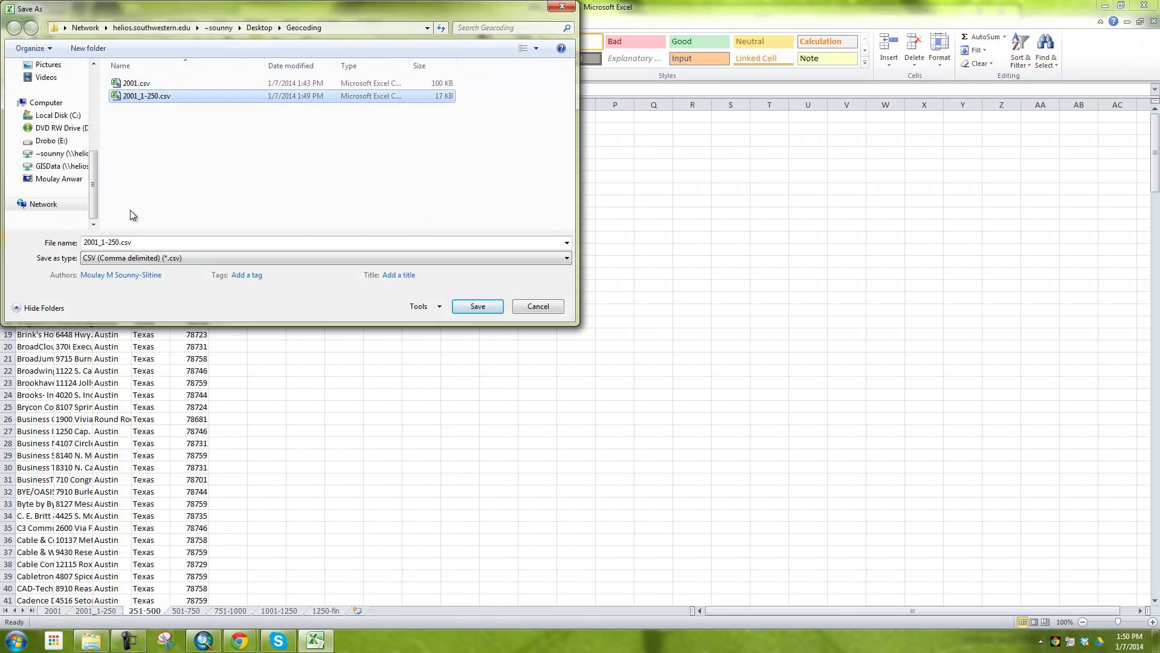
pyautogui.click(103, 244)
pyautogui.click(101, 245)
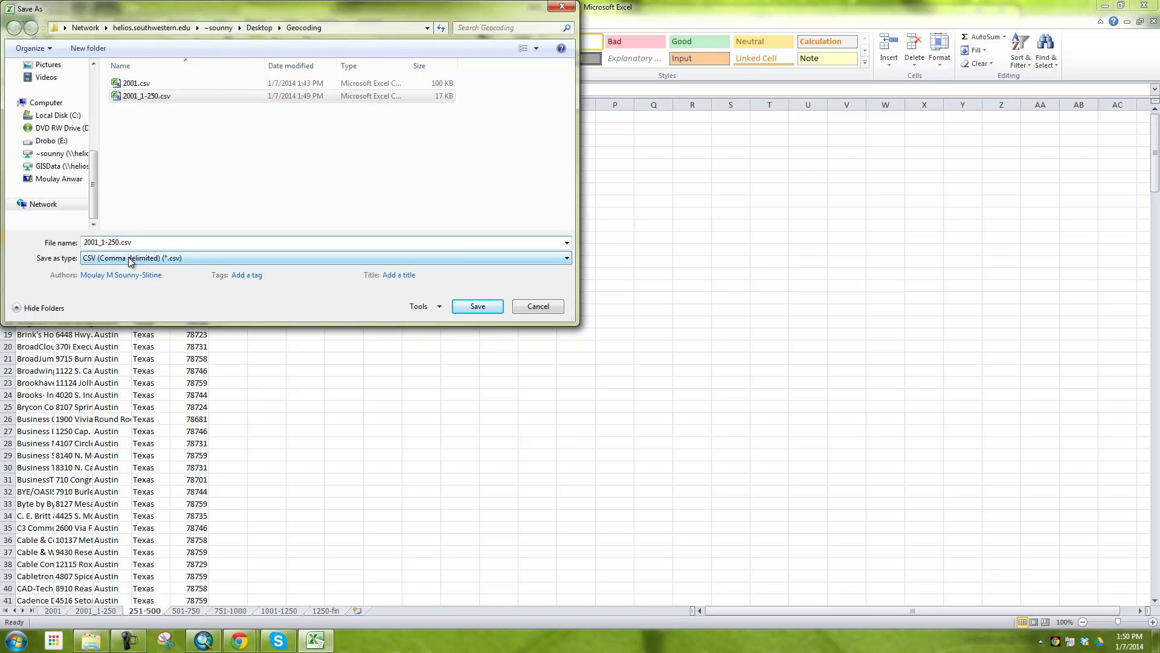
pyautogui.write('25')
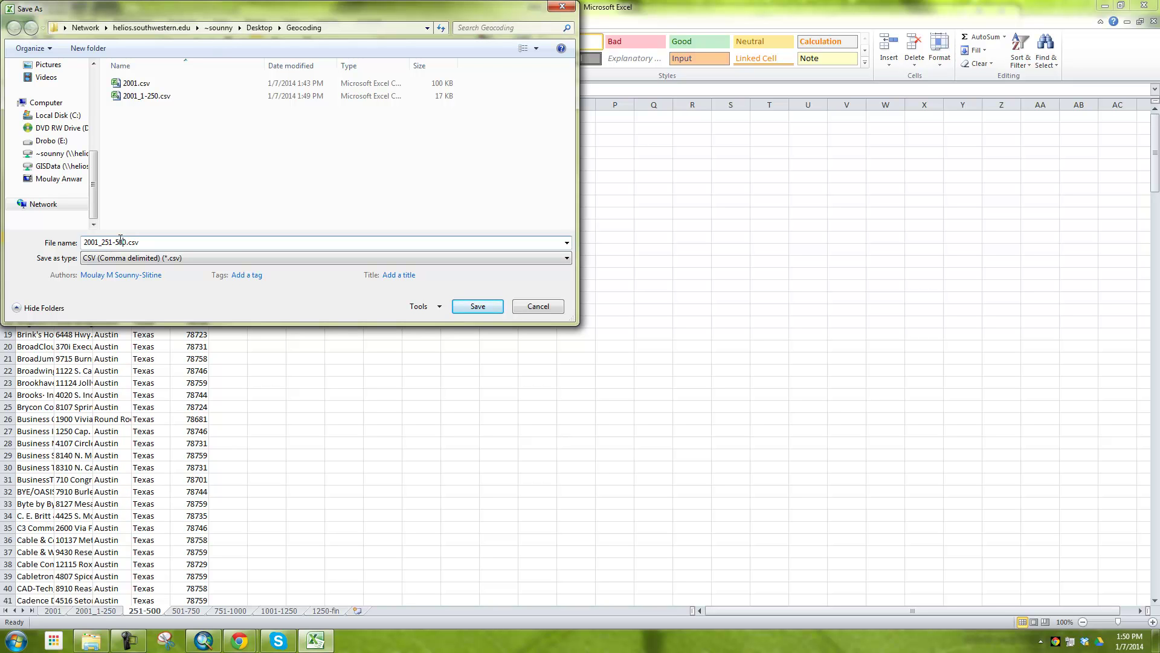
pyautogui.click(462, 306)
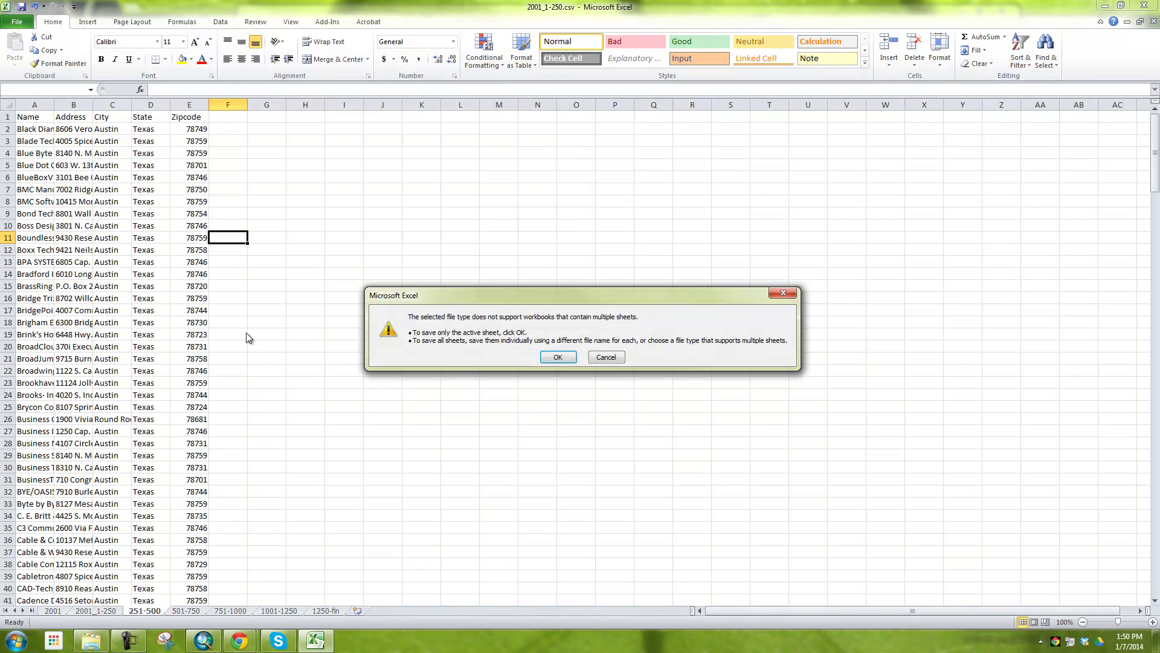
pyautogui.click(568, 359)
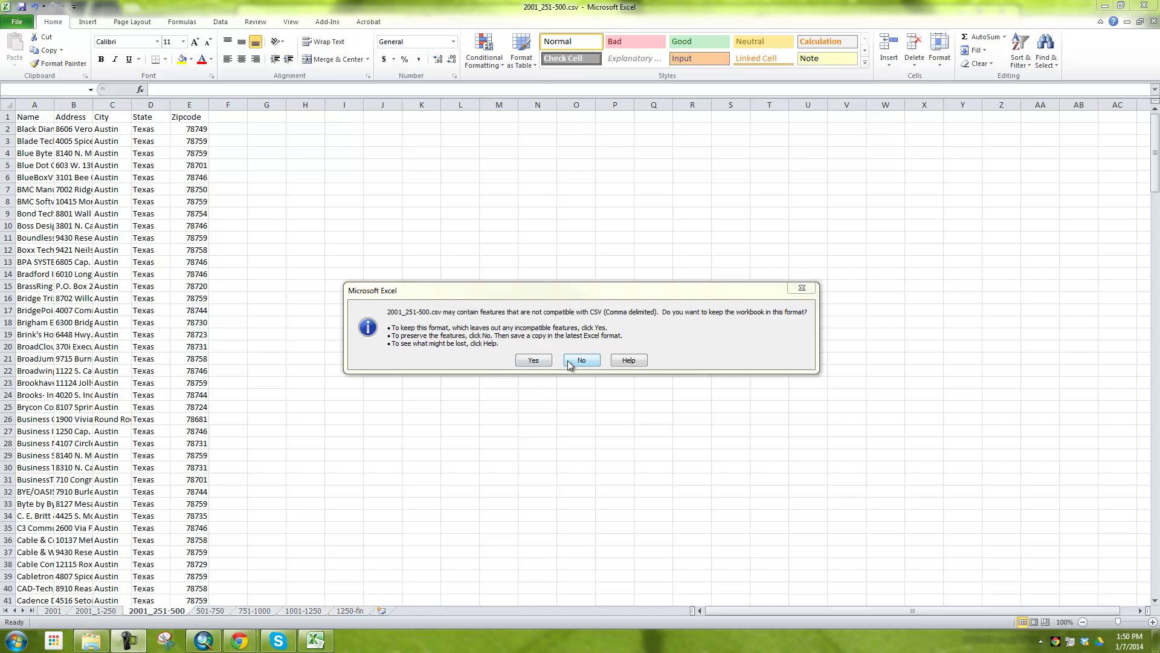
# Keep 2001_251-500.csv in CSV format, close Excel and return to the ArcGIS map
pyautogui.click(535, 361)
pyautogui.click(1138, 10)
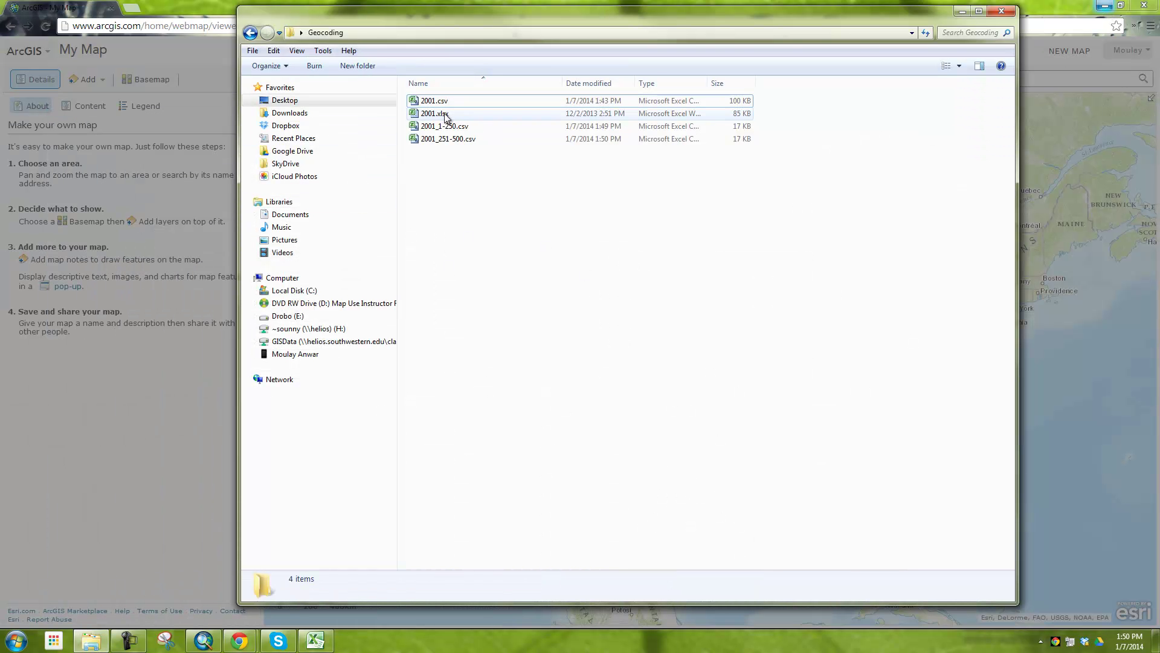
pyautogui.click(180, 432)
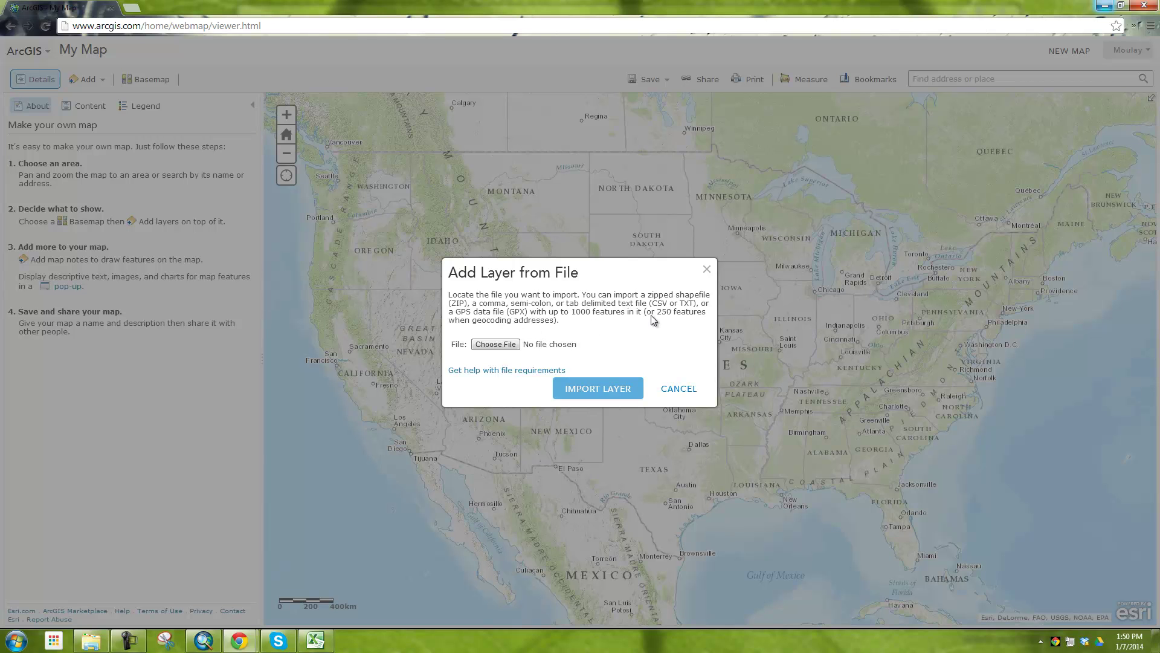
# Choose 2001_1-250.csv from Desktop > Geocoding as the file to import
pyautogui.click(502, 343)
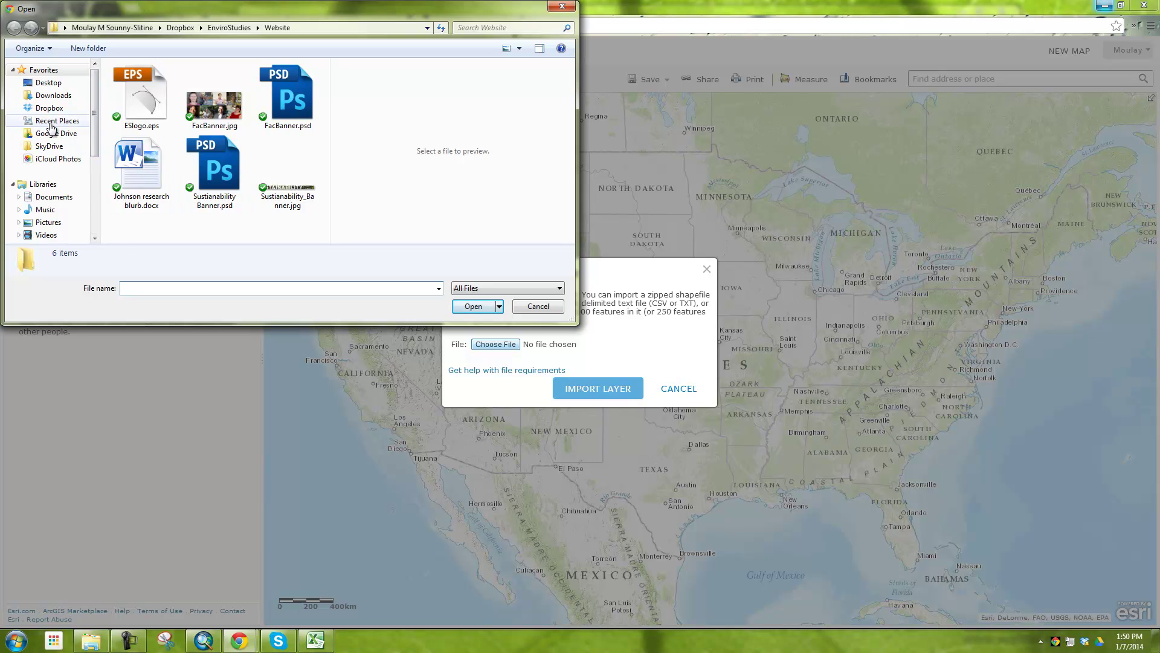
pyautogui.click(53, 87)
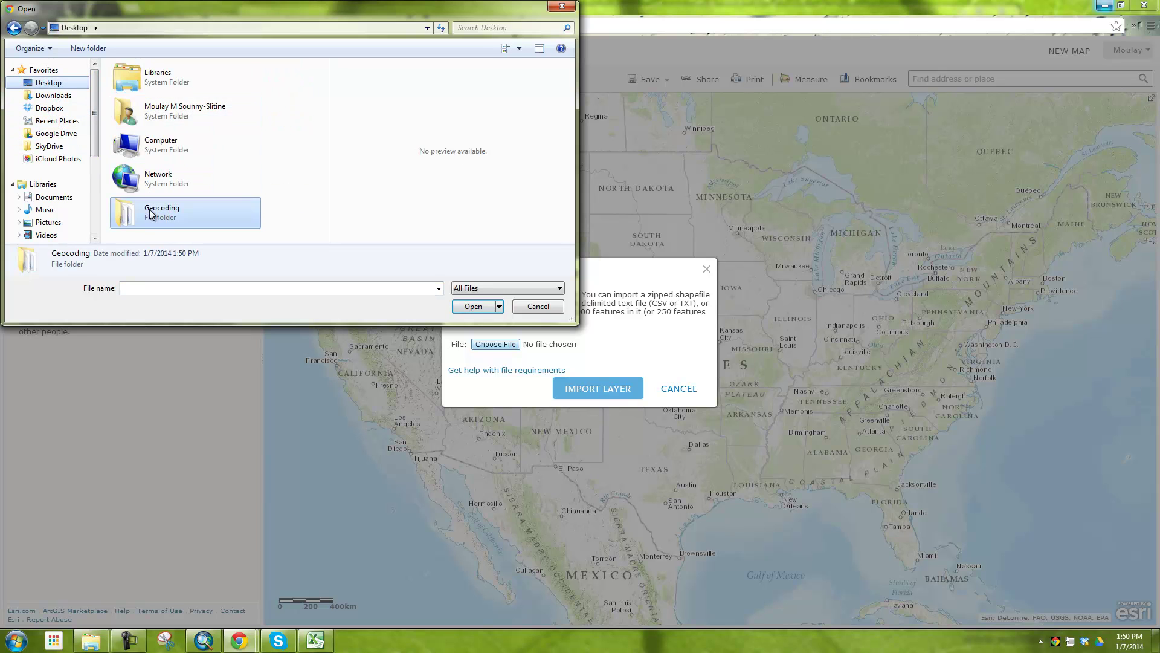
pyautogui.doubleClick(218, 209)
pyautogui.click(158, 110)
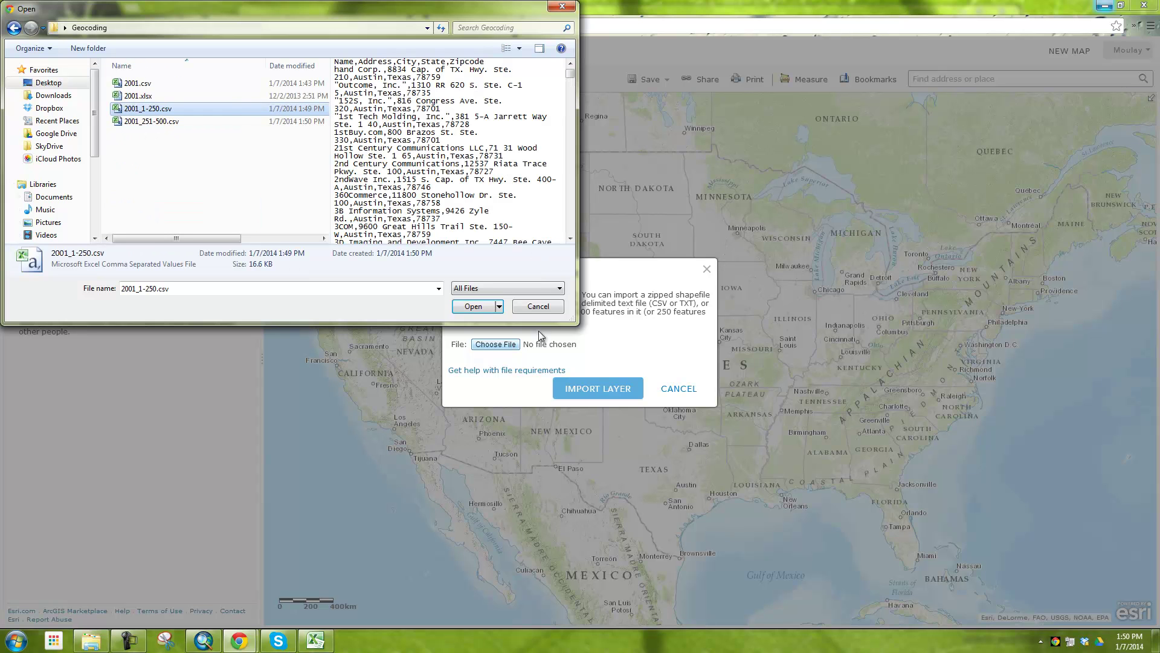
pyautogui.click(477, 312)
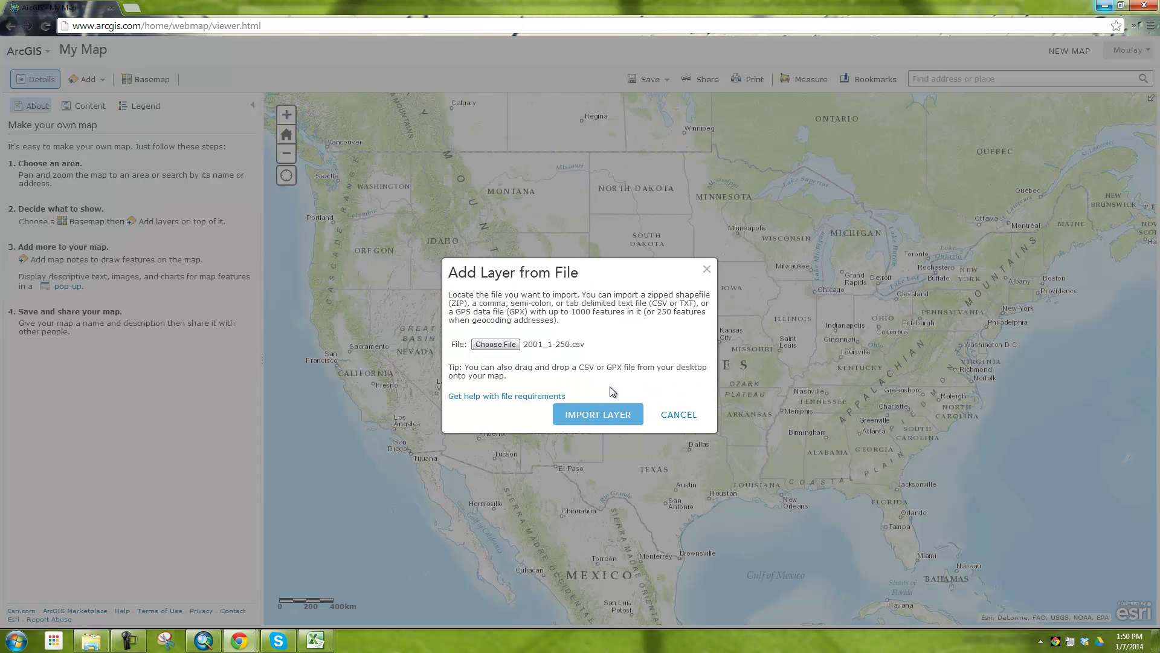
# Import the CSV and match the Zipcode field to the ZIP Code location field
pyautogui.click(617, 415)
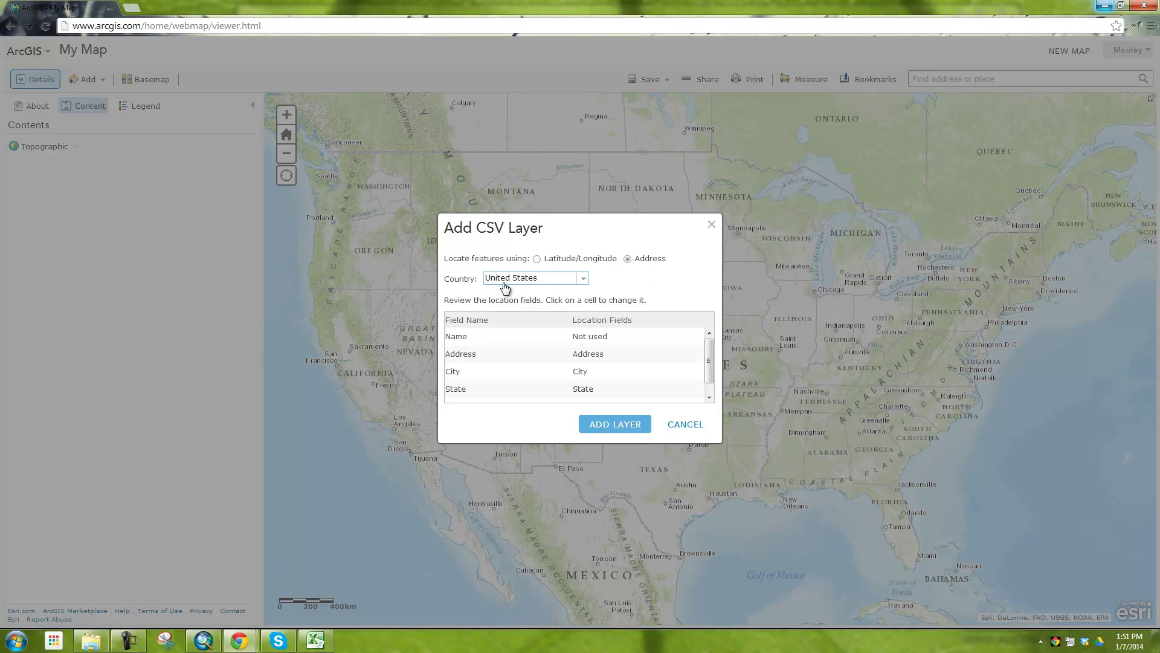
pyautogui.click(605, 339)
pyautogui.click(690, 339)
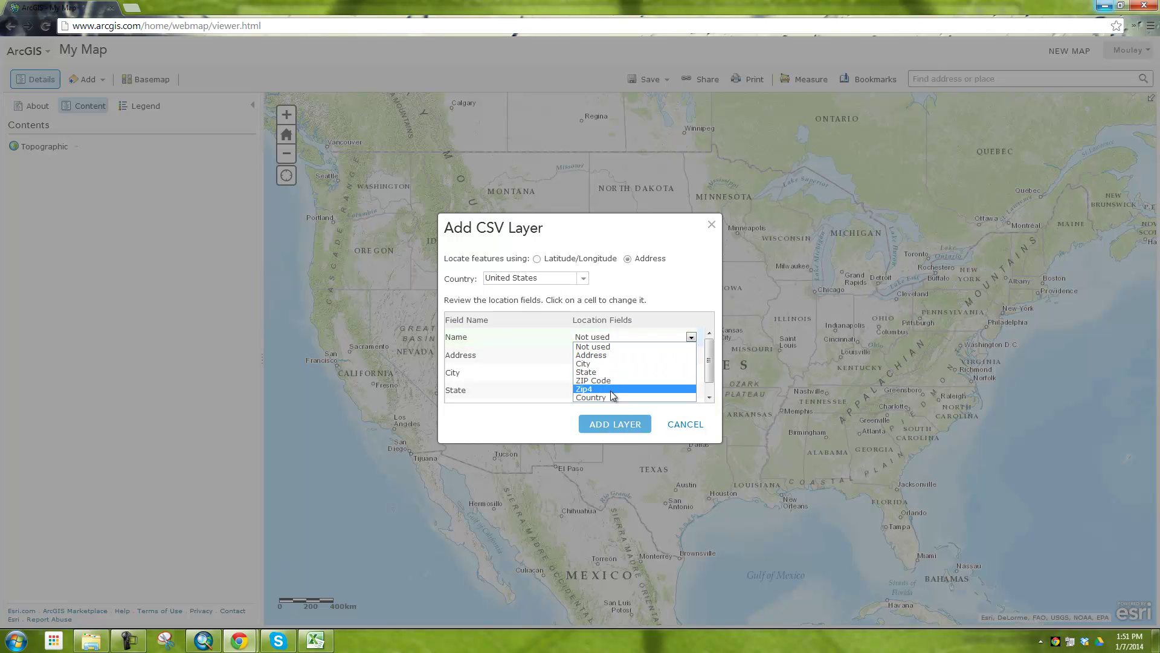
pyautogui.click(608, 324)
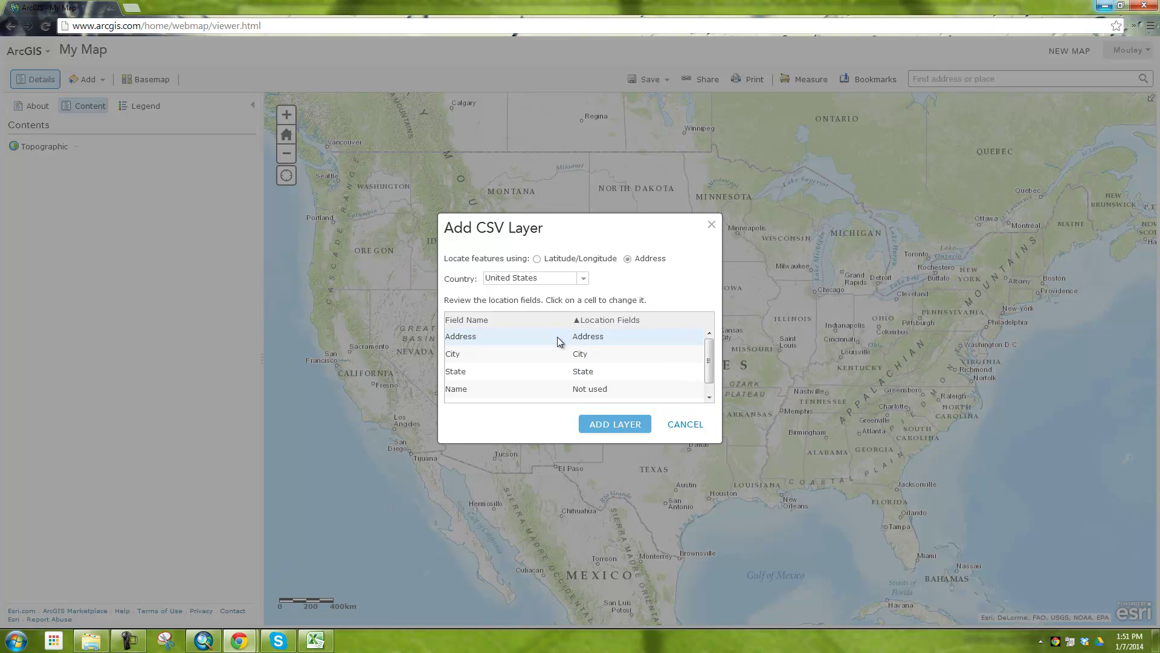
pyautogui.click(608, 323)
pyautogui.click(608, 358)
pyautogui.click(610, 356)
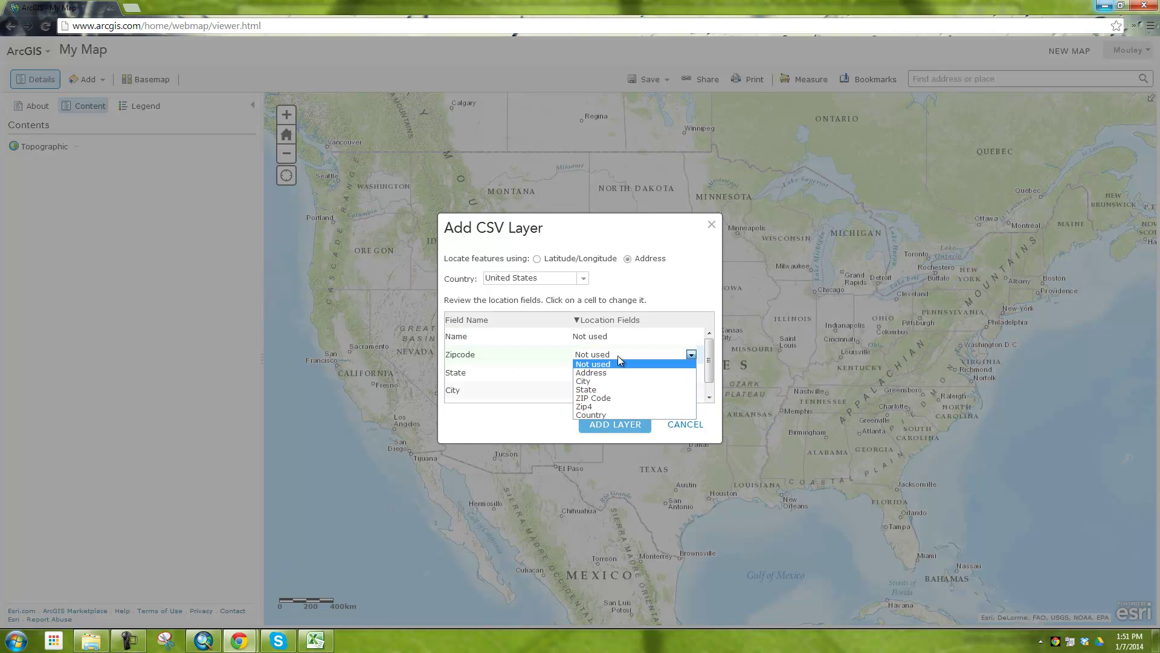
pyautogui.click(603, 398)
pyautogui.scroll(-1, 603, 374)
pyautogui.scroll(1, 582, 382)
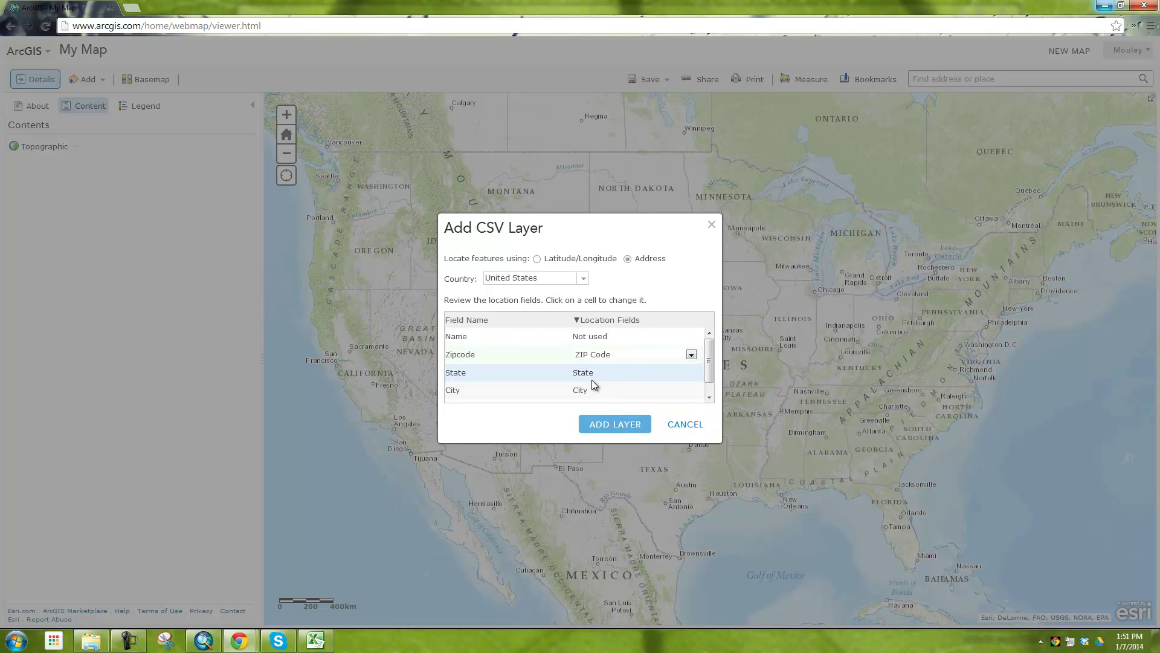
# Leave Name as Not used and add the geocoded 2001 1-250 layer
pyautogui.click(617, 340)
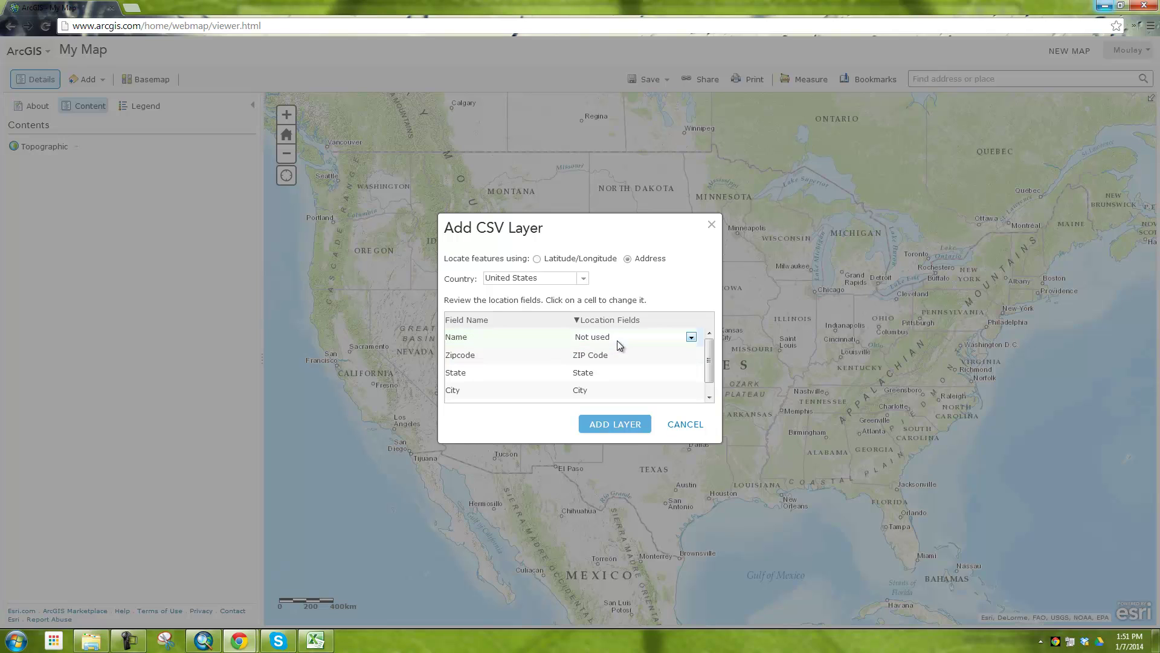
pyautogui.click(640, 339)
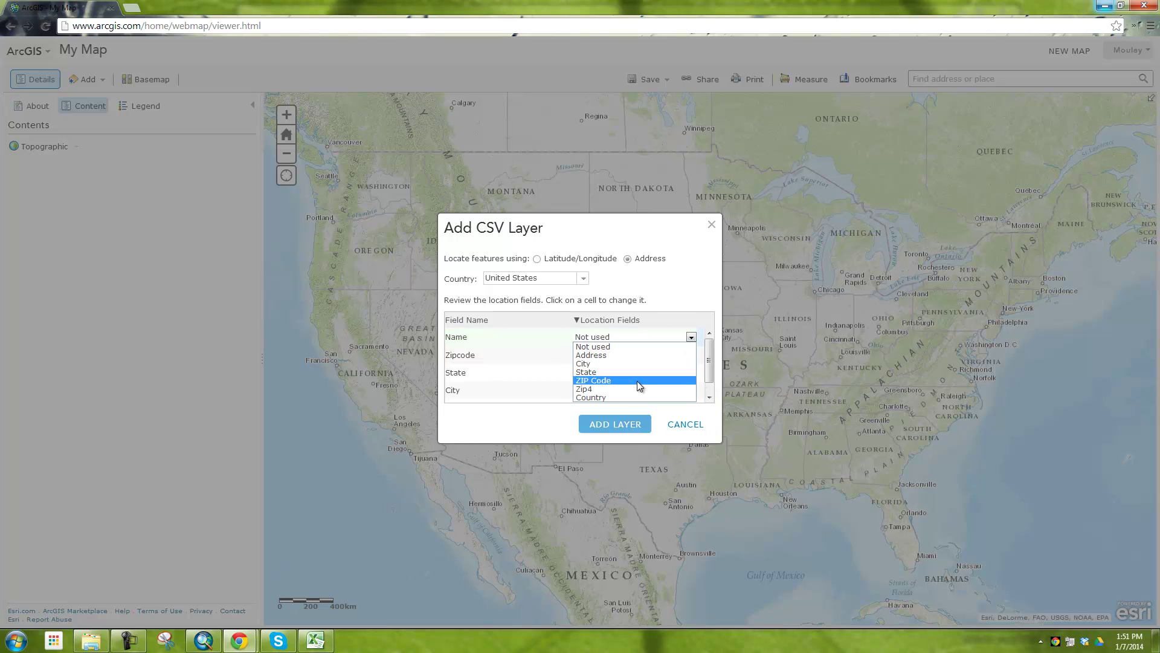
pyautogui.click(597, 333)
pyautogui.scroll(-1, 626, 362)
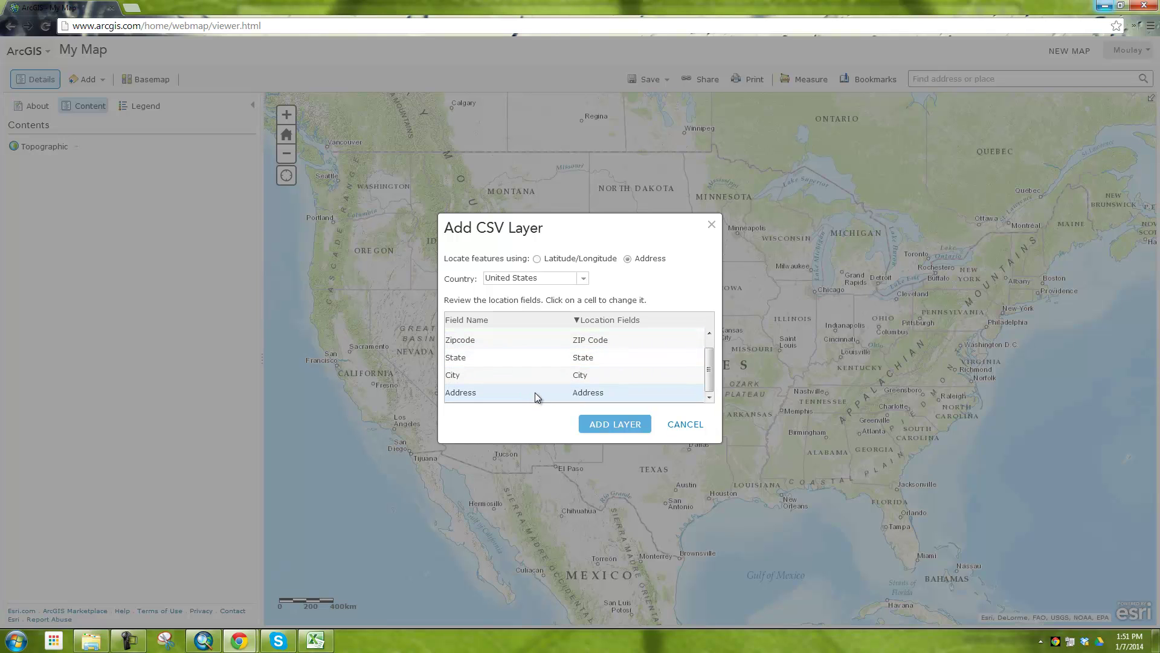
pyautogui.scroll(1, 681, 379)
pyautogui.click(619, 423)
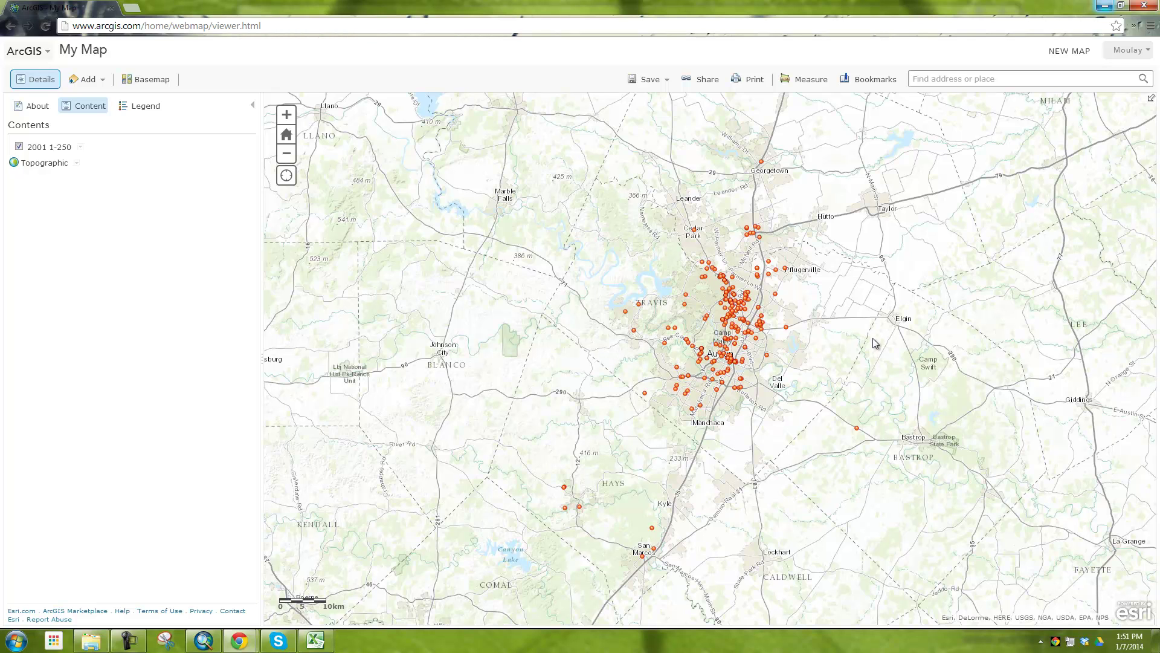
# Show the 2001 1-250 layer's table of 250 companies from its Contents options
pyautogui.click(81, 148)
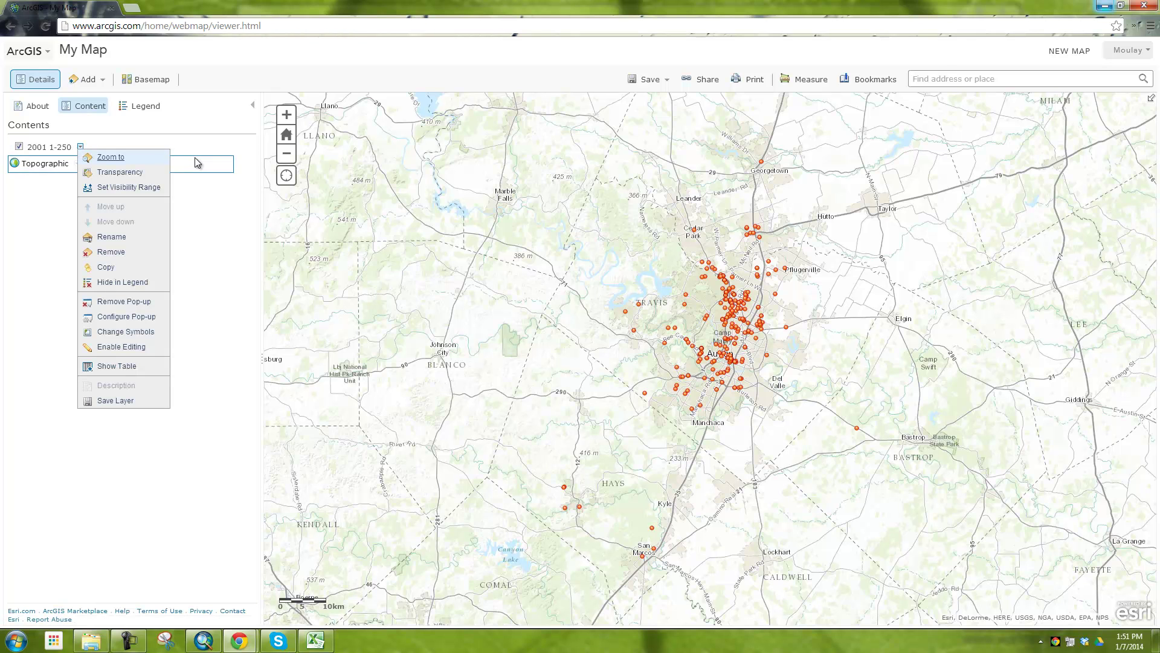
pyautogui.click(244, 178)
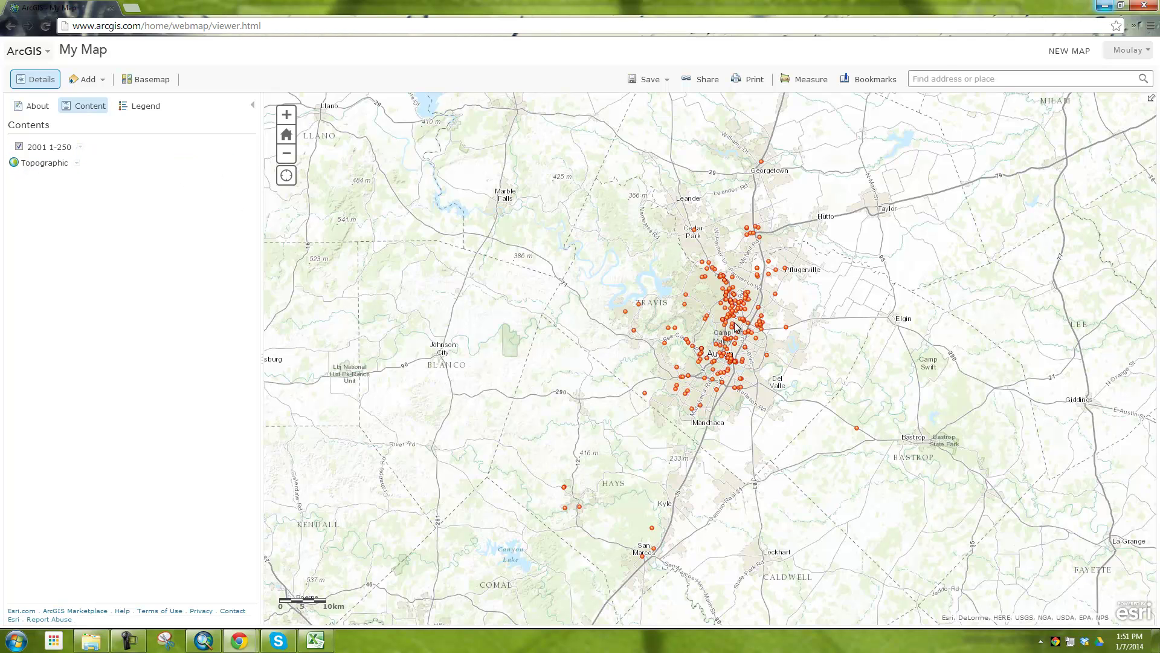
pyautogui.click(81, 147)
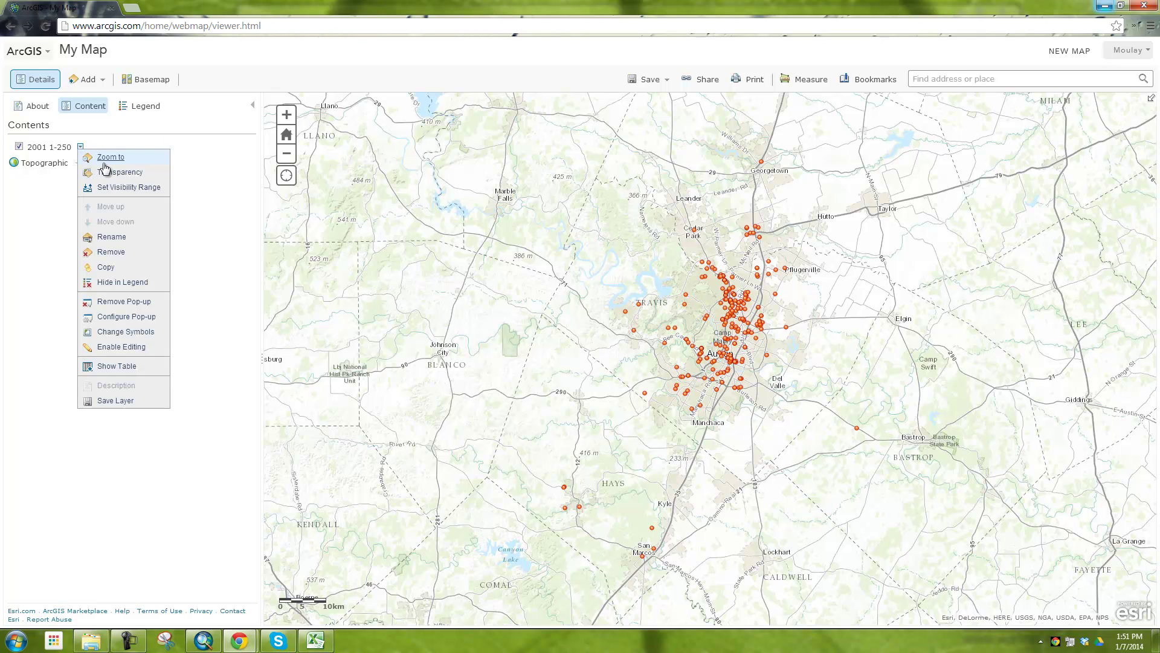
pyautogui.click(117, 368)
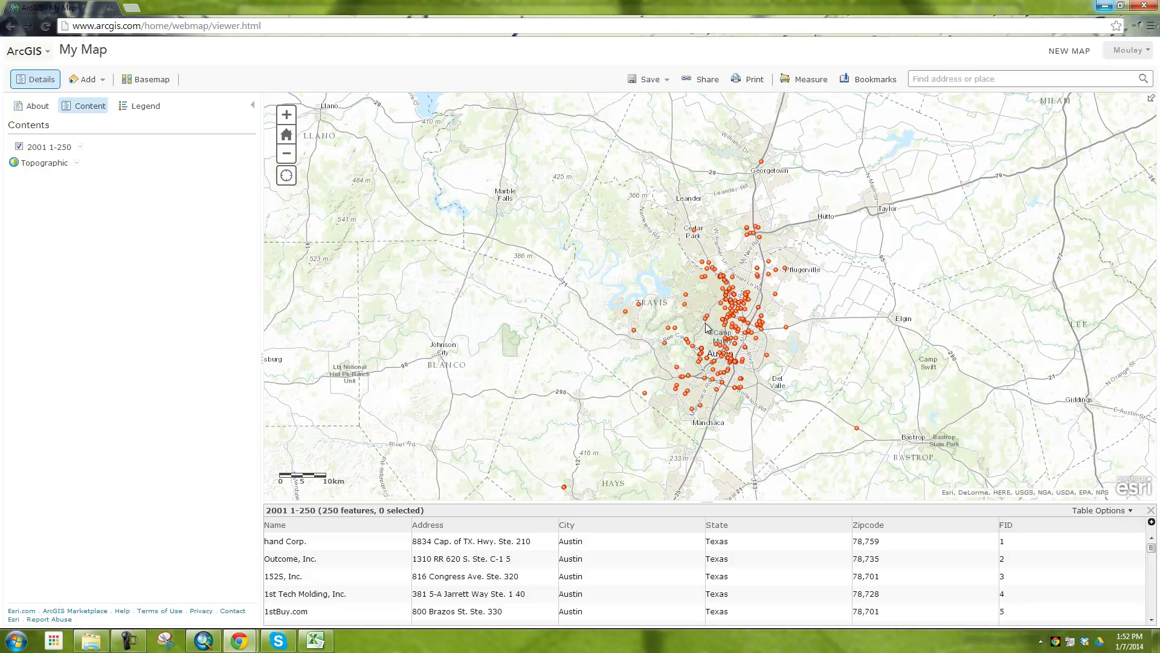
# Close the table and import 2001_251-500.csv through Add Layer from File
pyautogui.click(1150, 513)
pyautogui.click(99, 84)
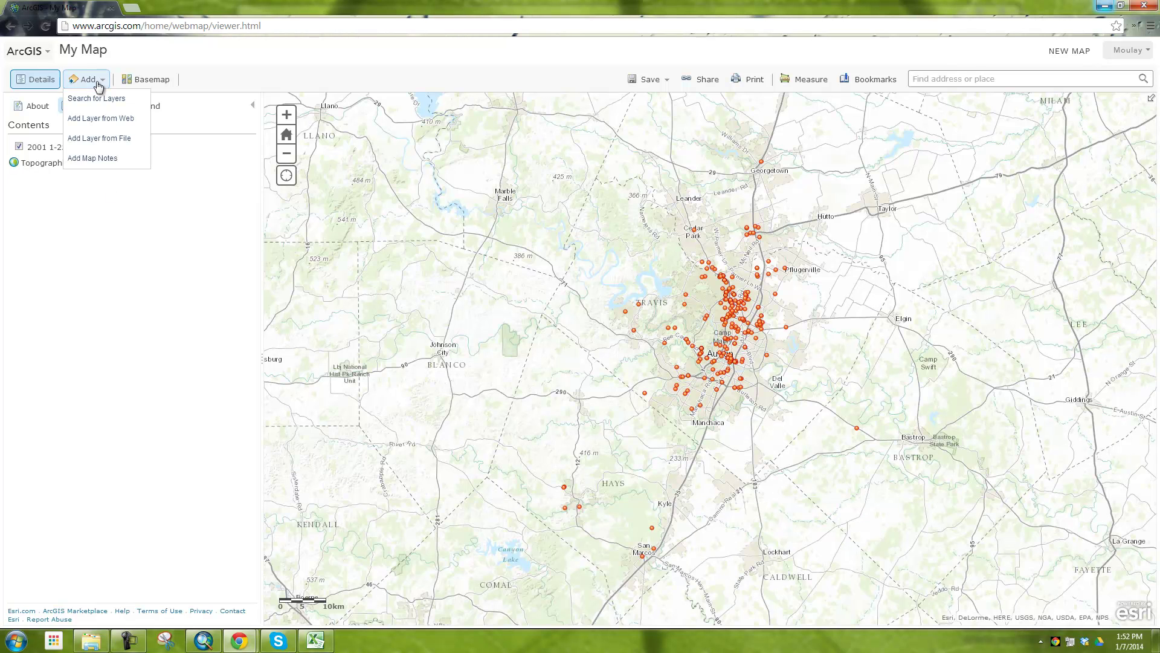
pyautogui.click(114, 138)
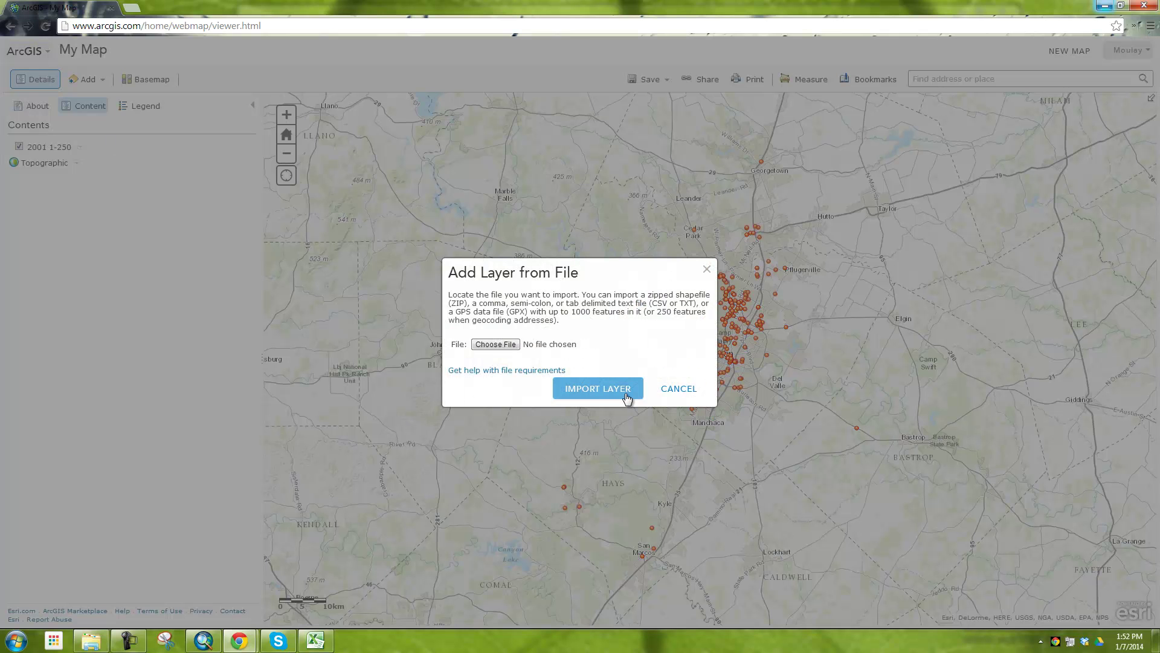
pyautogui.click(487, 346)
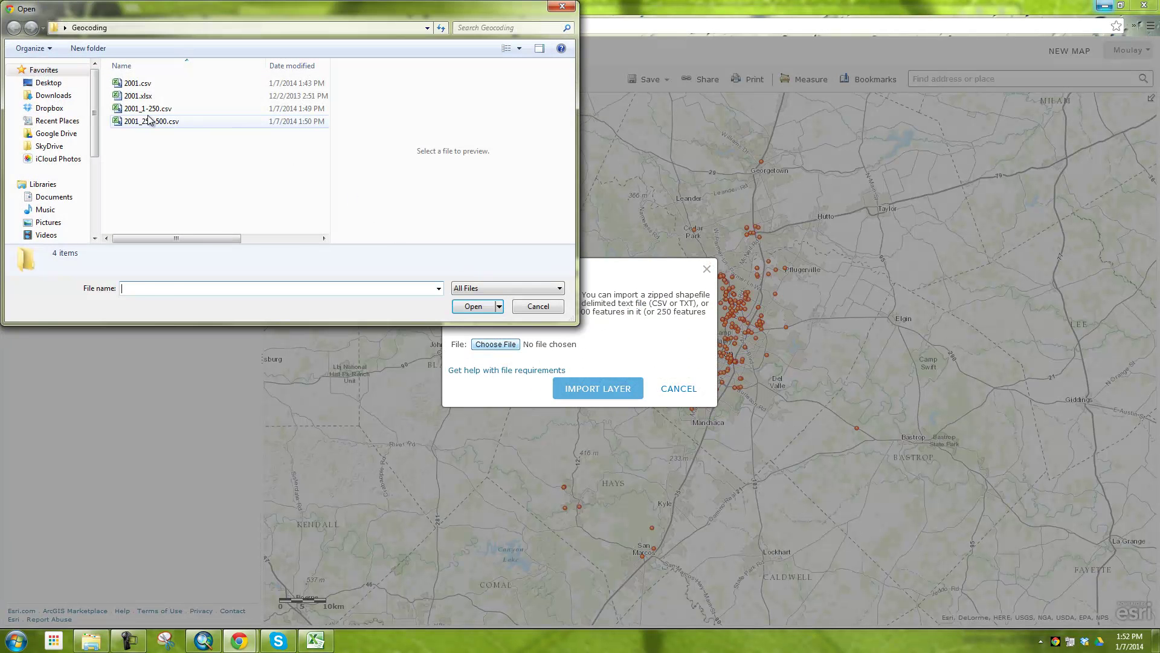
pyautogui.click(149, 121)
pyautogui.click(473, 307)
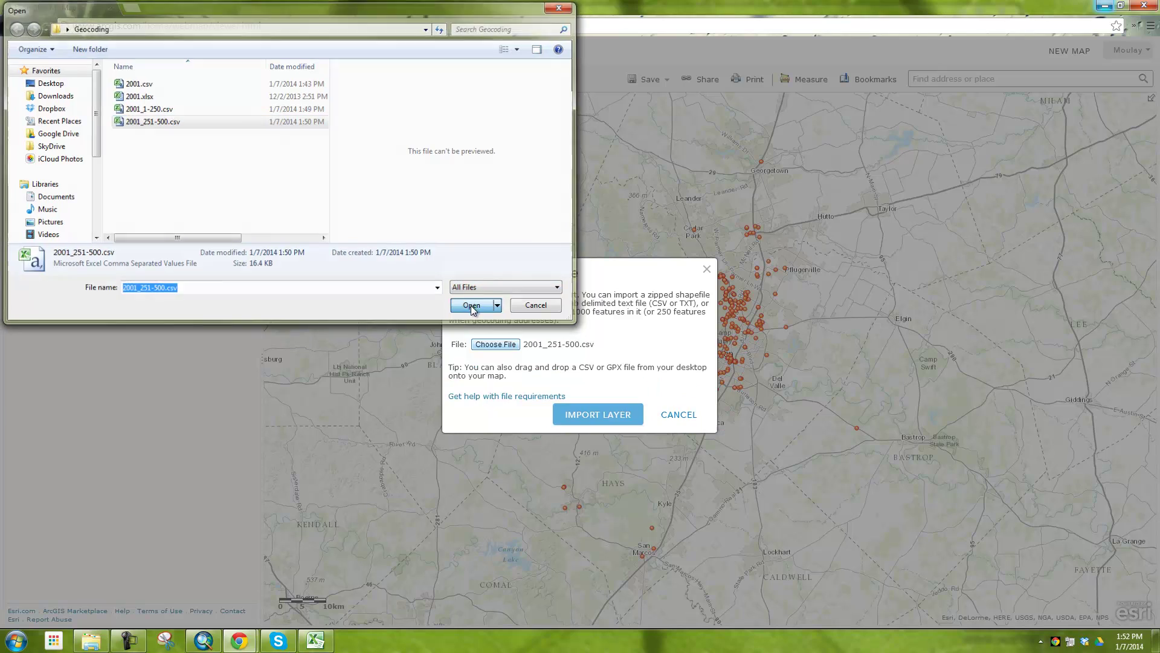
pyautogui.click(600, 420)
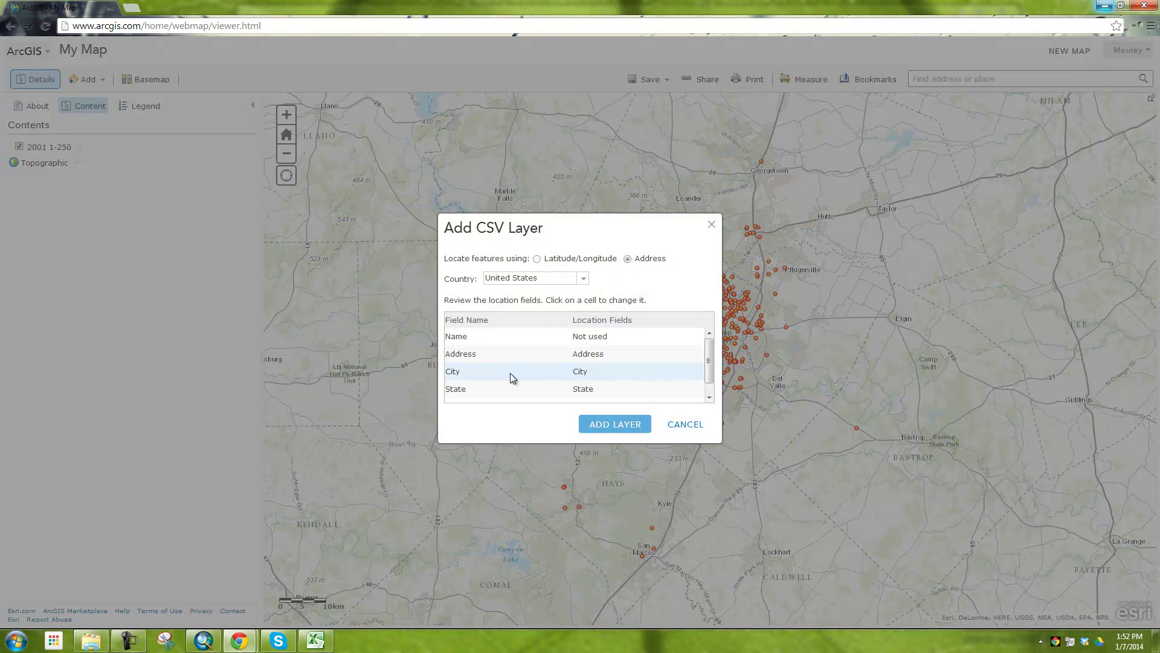
pyautogui.scroll(-1, 702, 358)
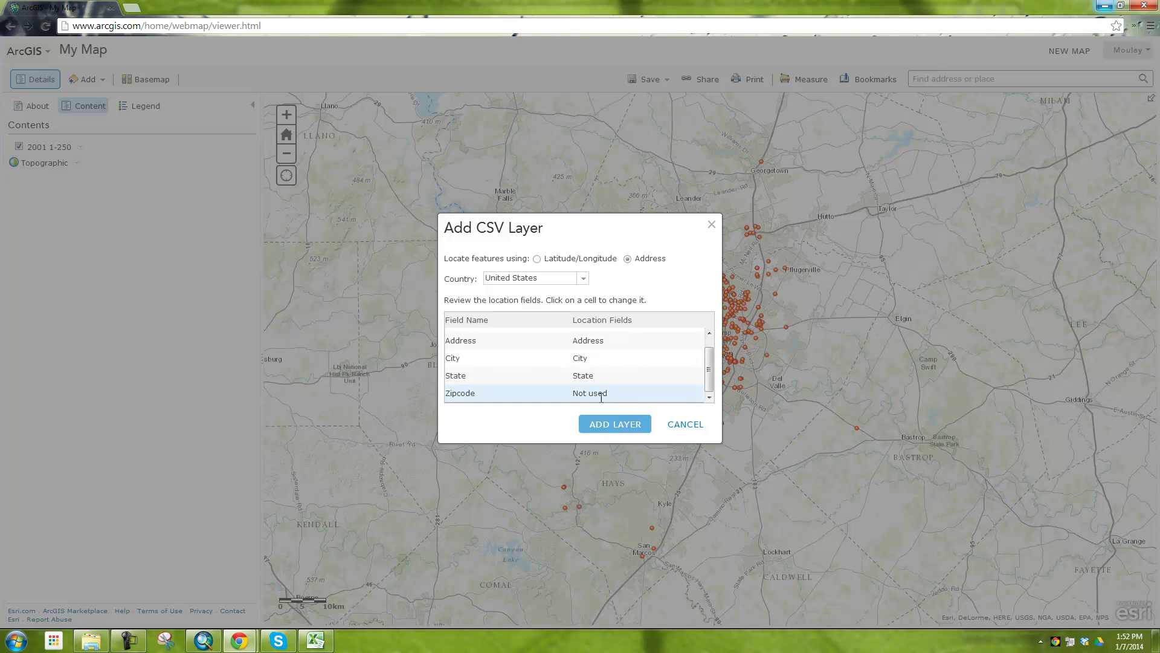
pyautogui.click(629, 394)
pyautogui.click(635, 396)
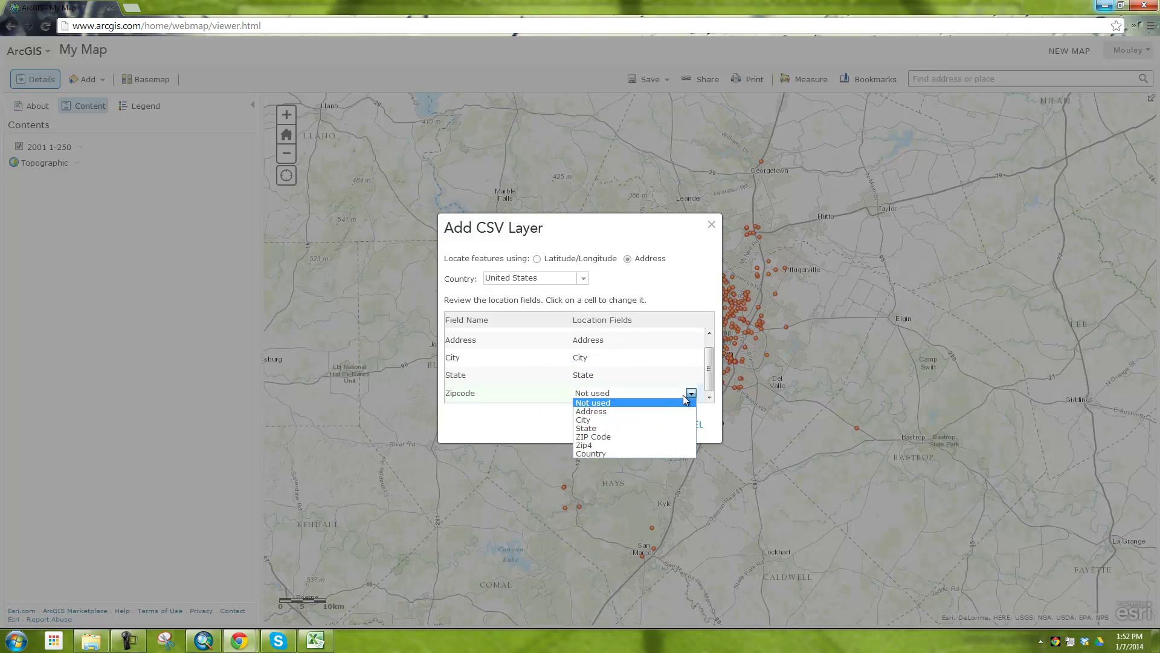
pyautogui.click(619, 437)
pyautogui.click(616, 428)
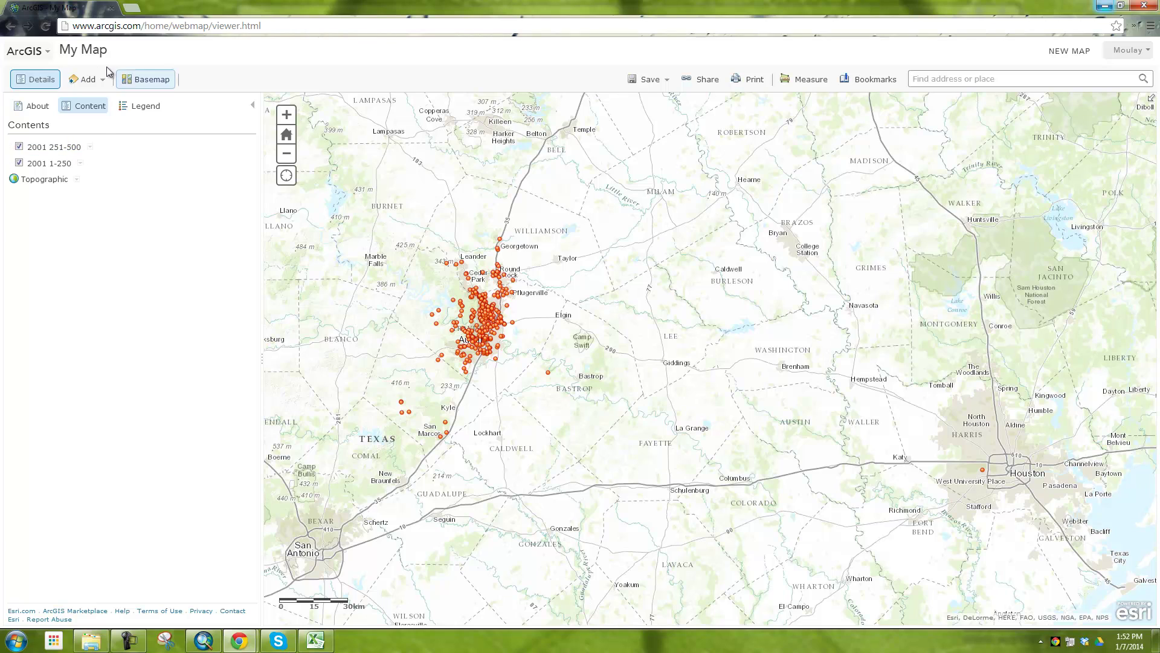
pyautogui.click(286, 114)
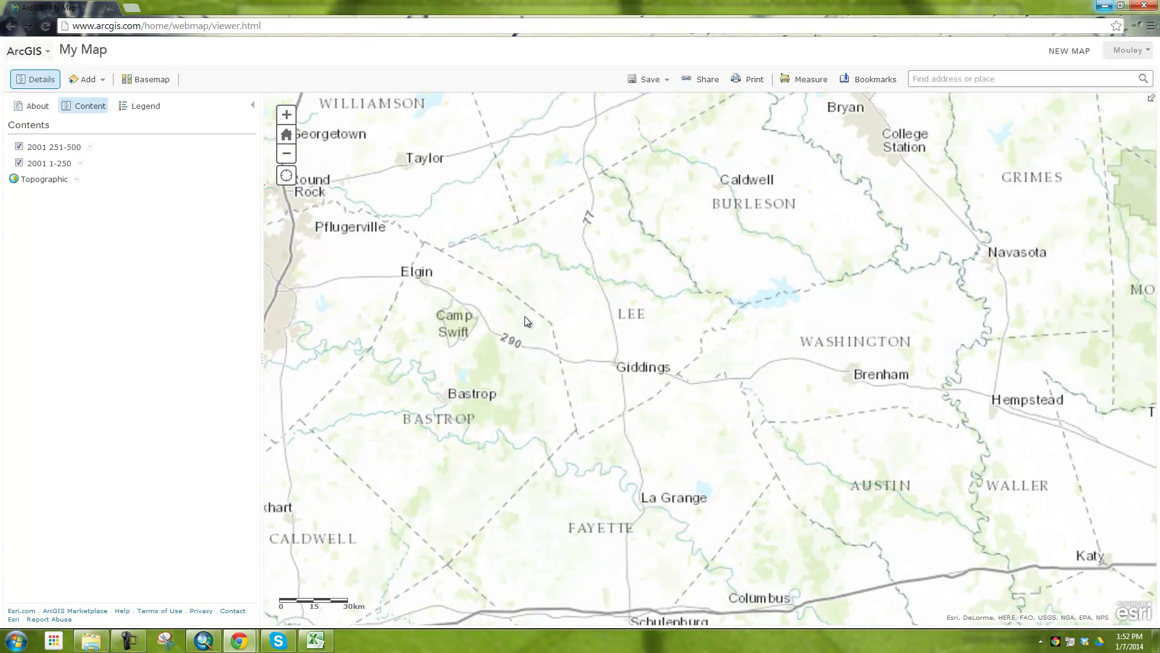
pyautogui.moveTo(429, 279); pyautogui.dragTo(726, 267)
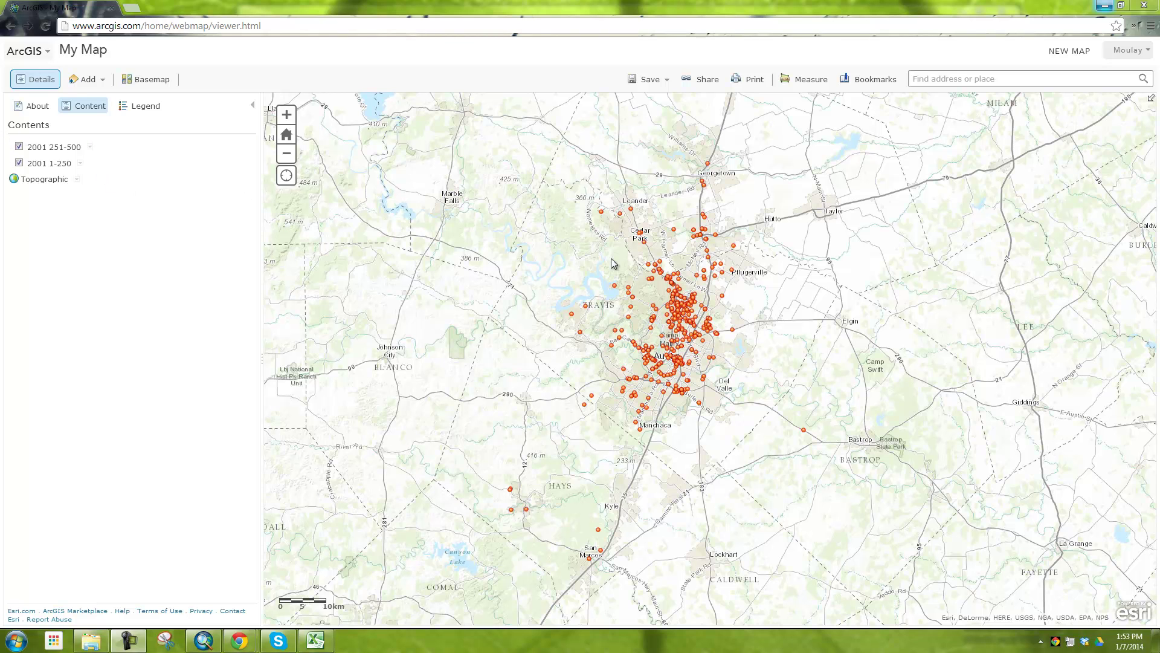
pyautogui.click(90, 147)
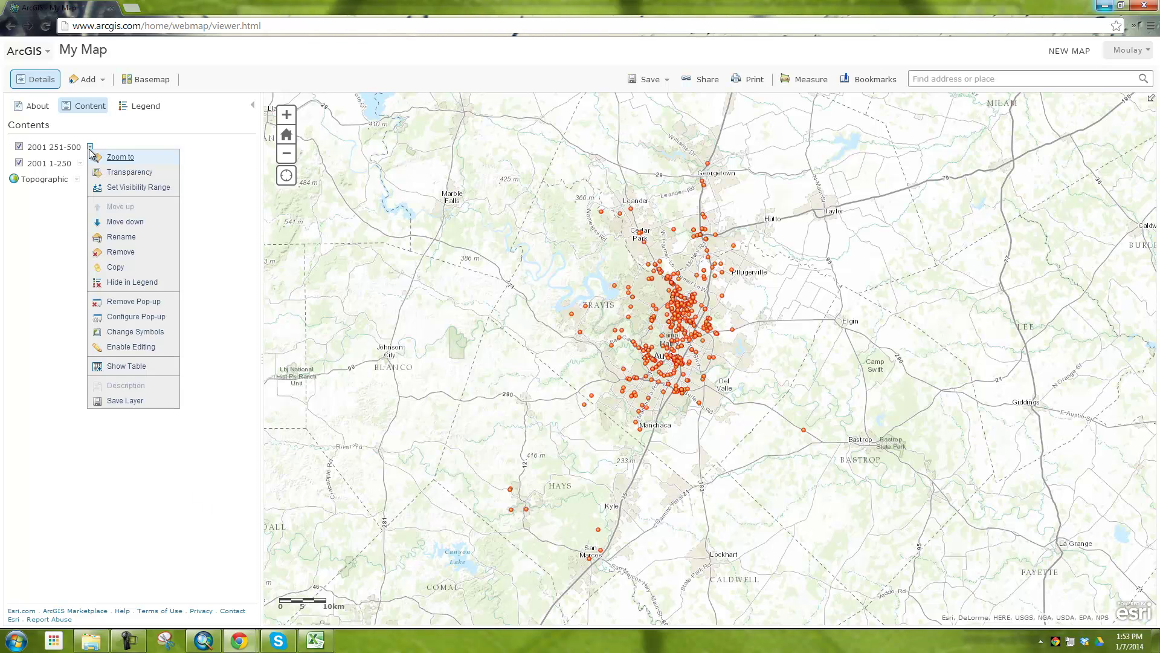
pyautogui.click(130, 401)
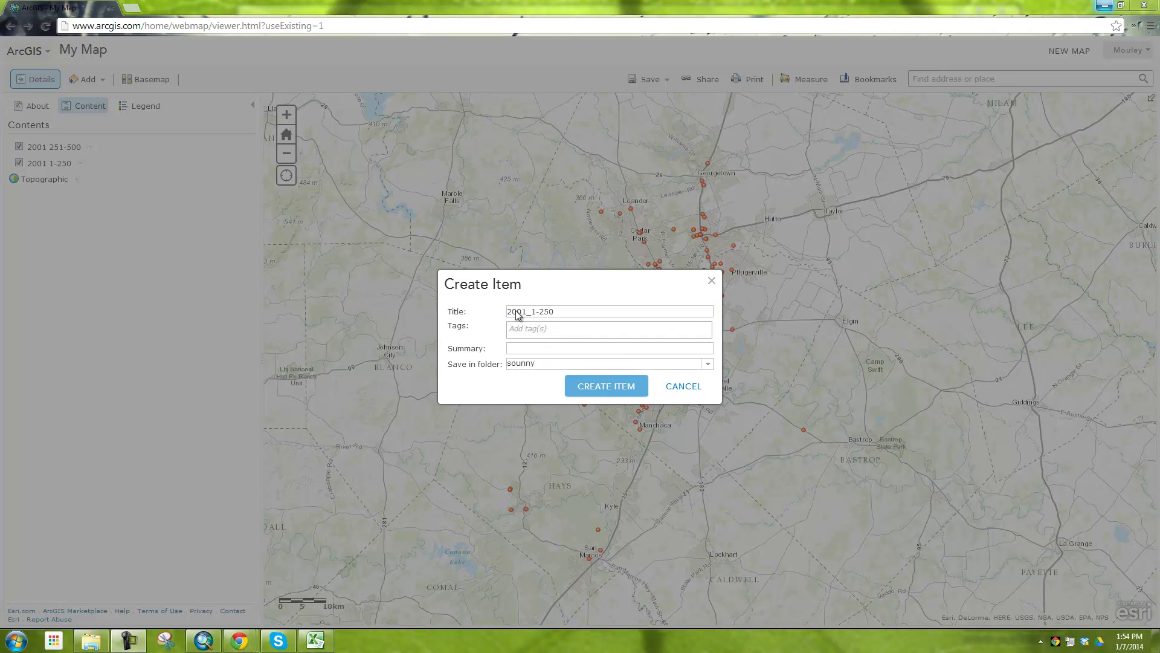
pyautogui.click(693, 388)
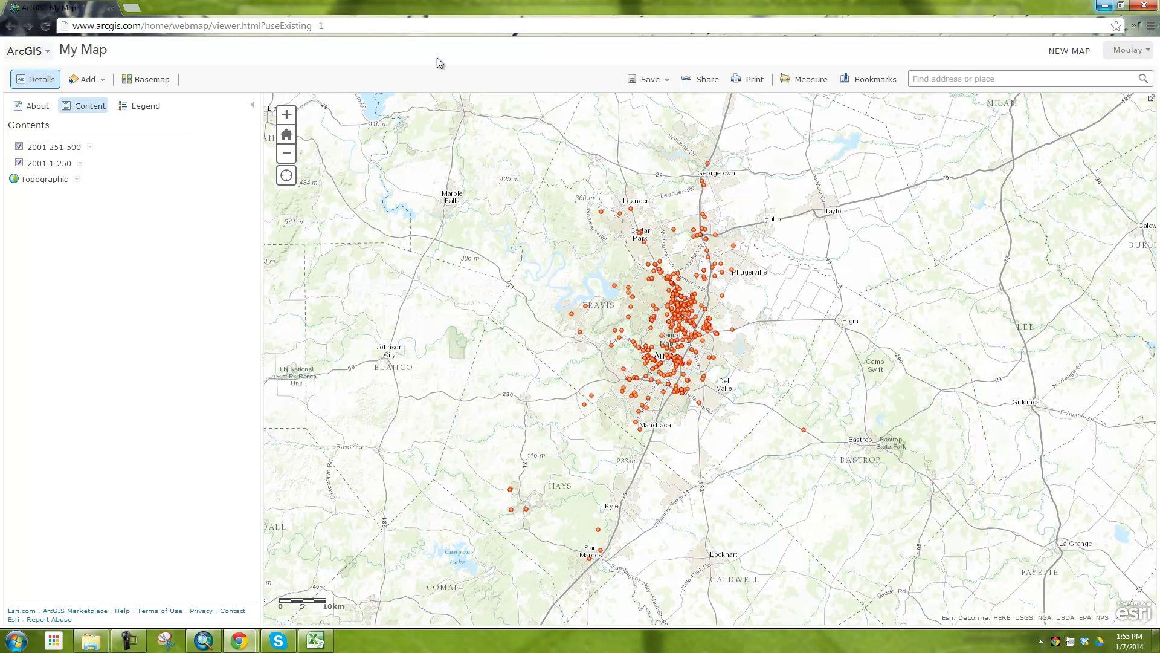
# Save the web map as Austin_High_Tech, tagged Austin and austin hightech
pyautogui.click(667, 81)
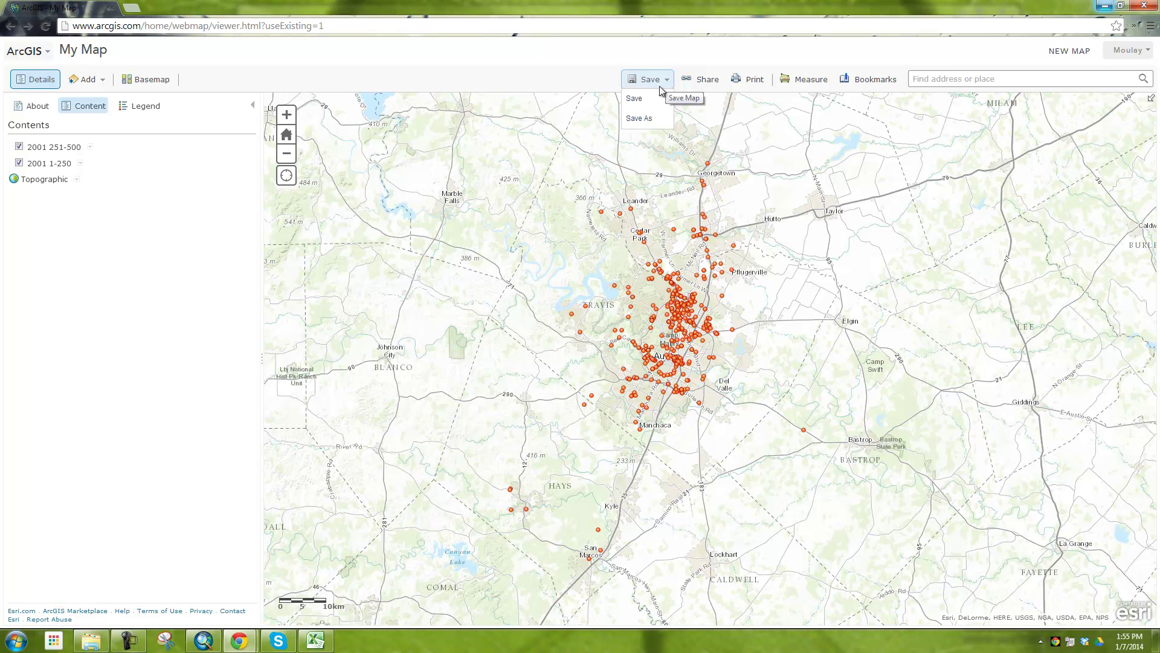
pyautogui.click(642, 119)
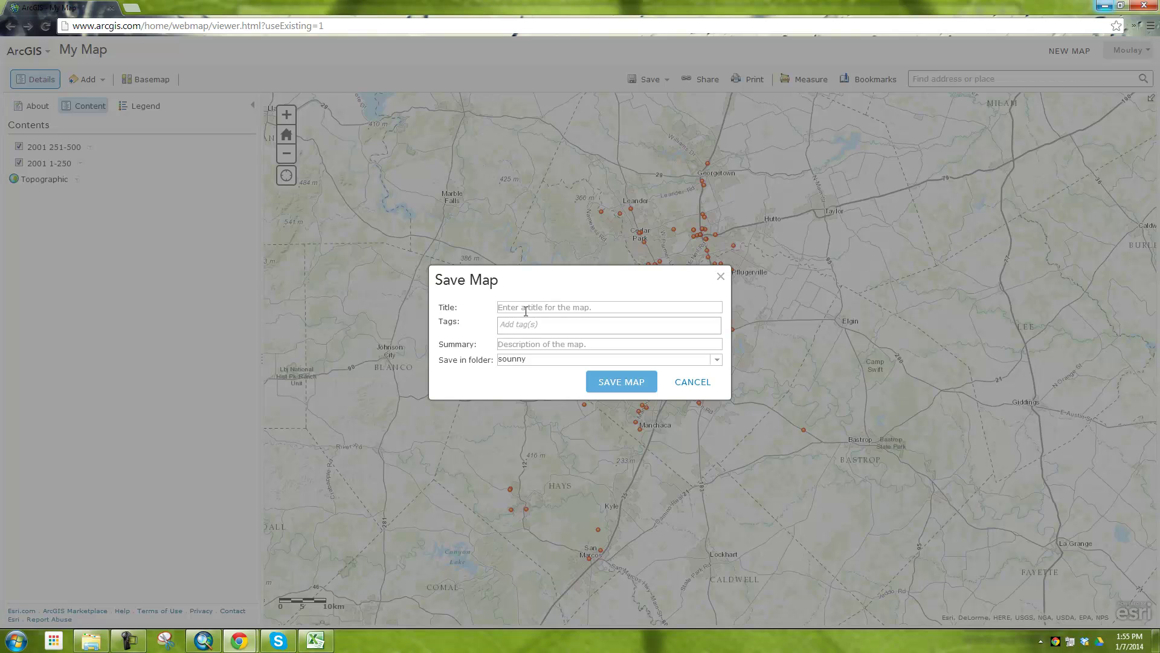
pyautogui.click(525, 311)
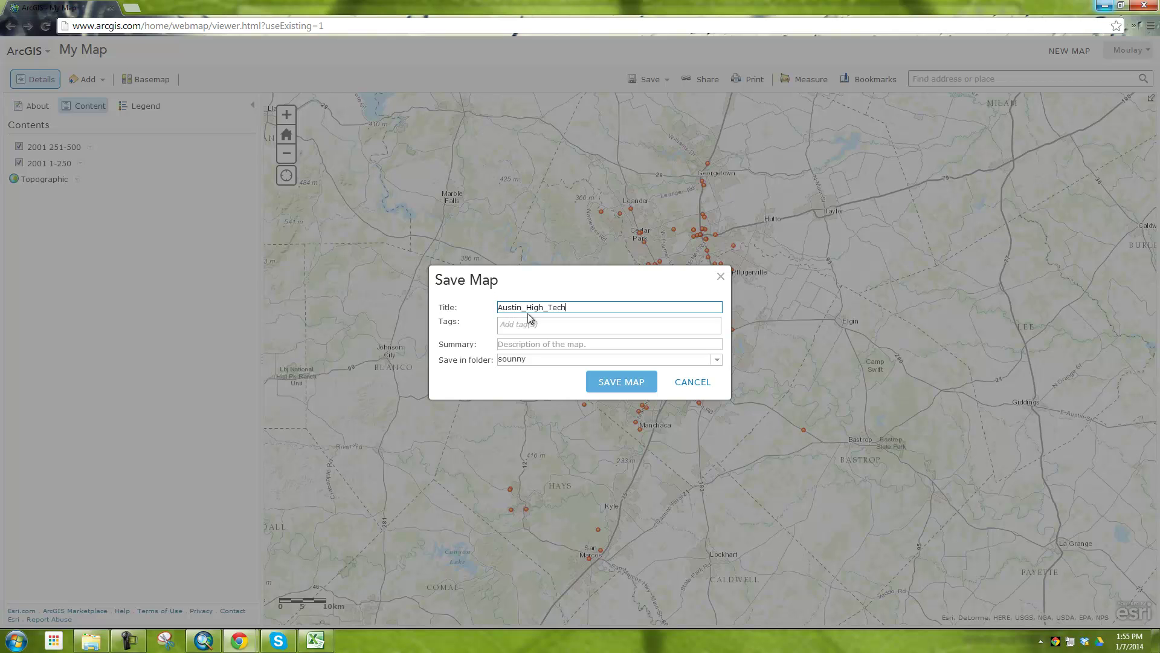
pyautogui.click(526, 324)
pyautogui.write('Aust')
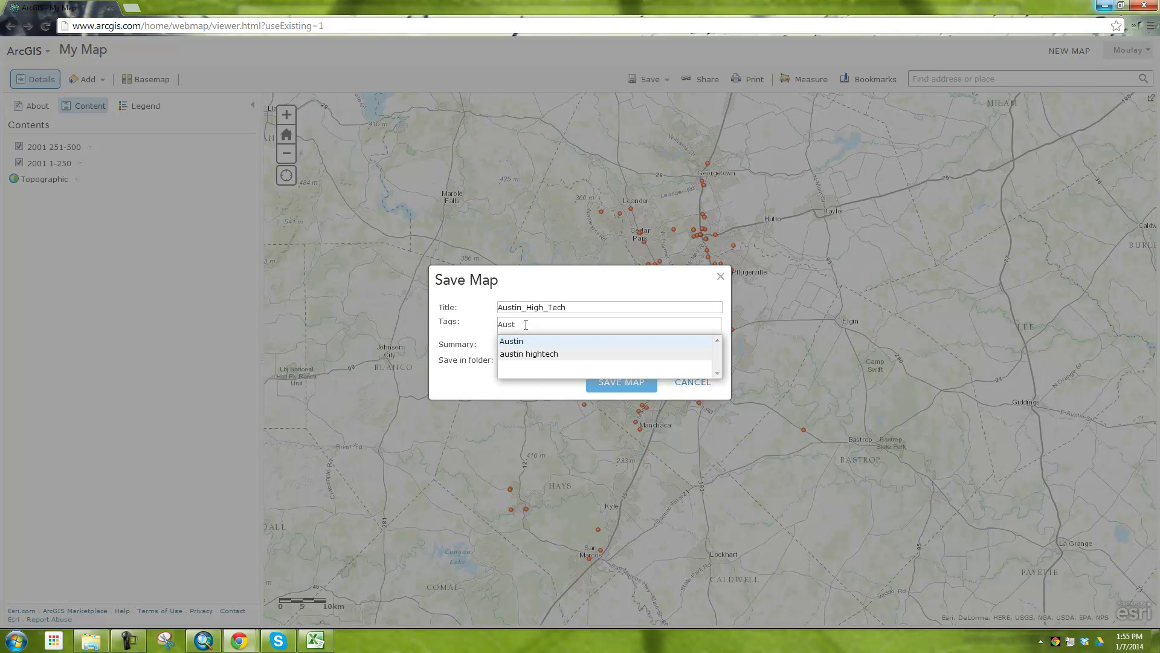
pyautogui.click(523, 342)
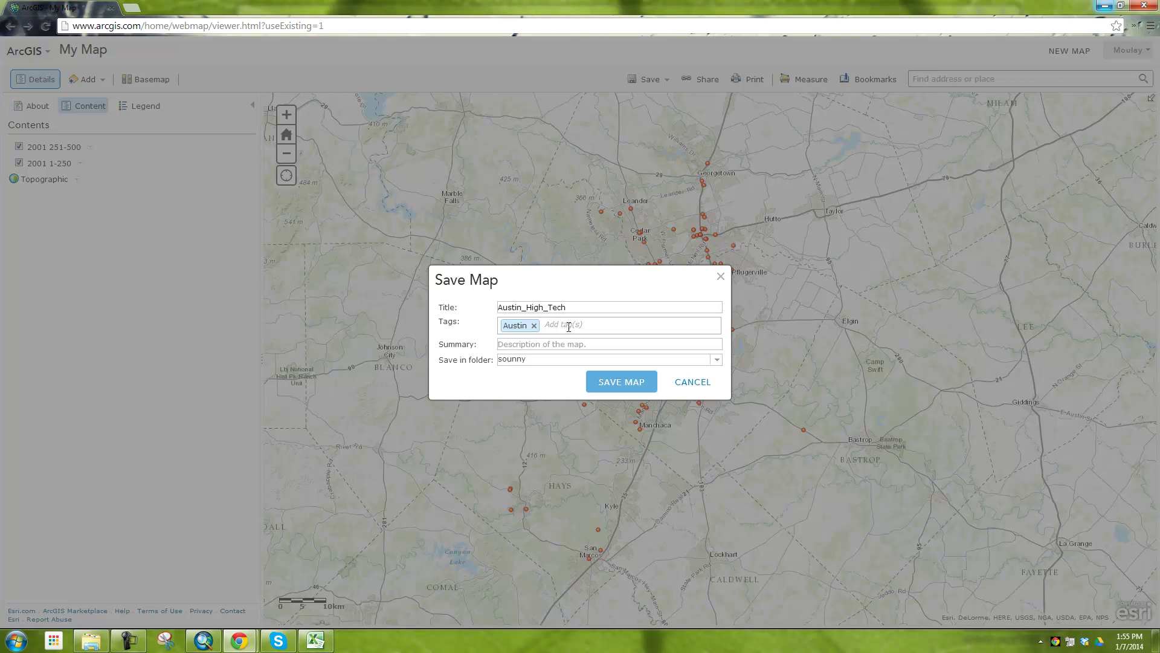
pyautogui.write('aus')
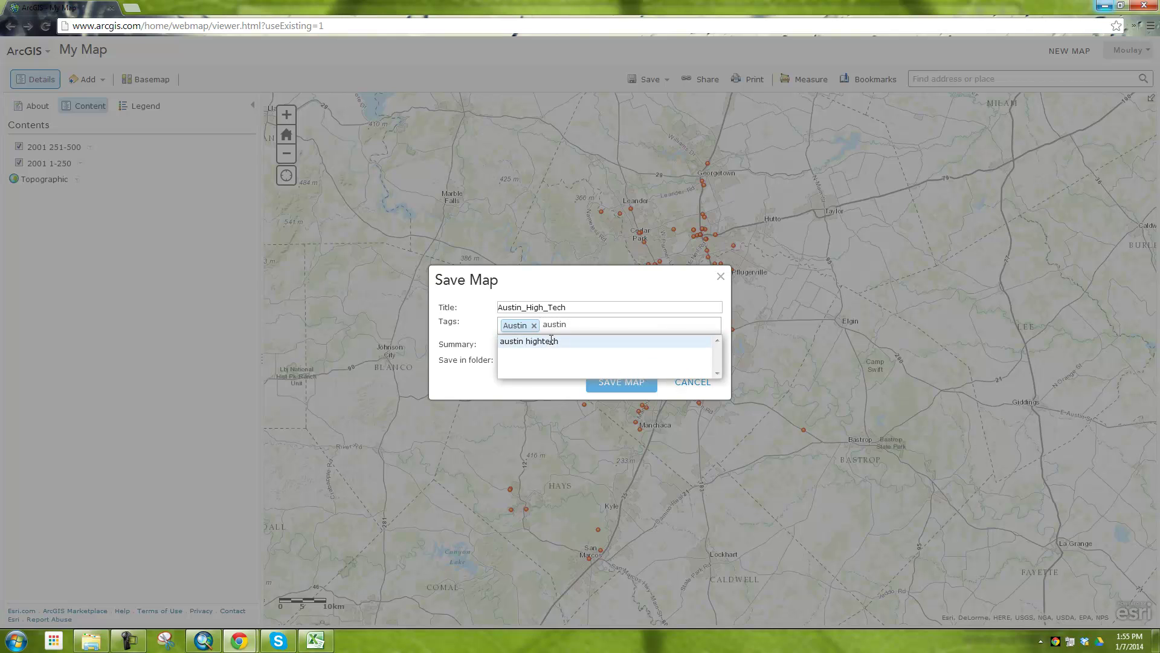
pyautogui.write('tin')
pyautogui.click(556, 348)
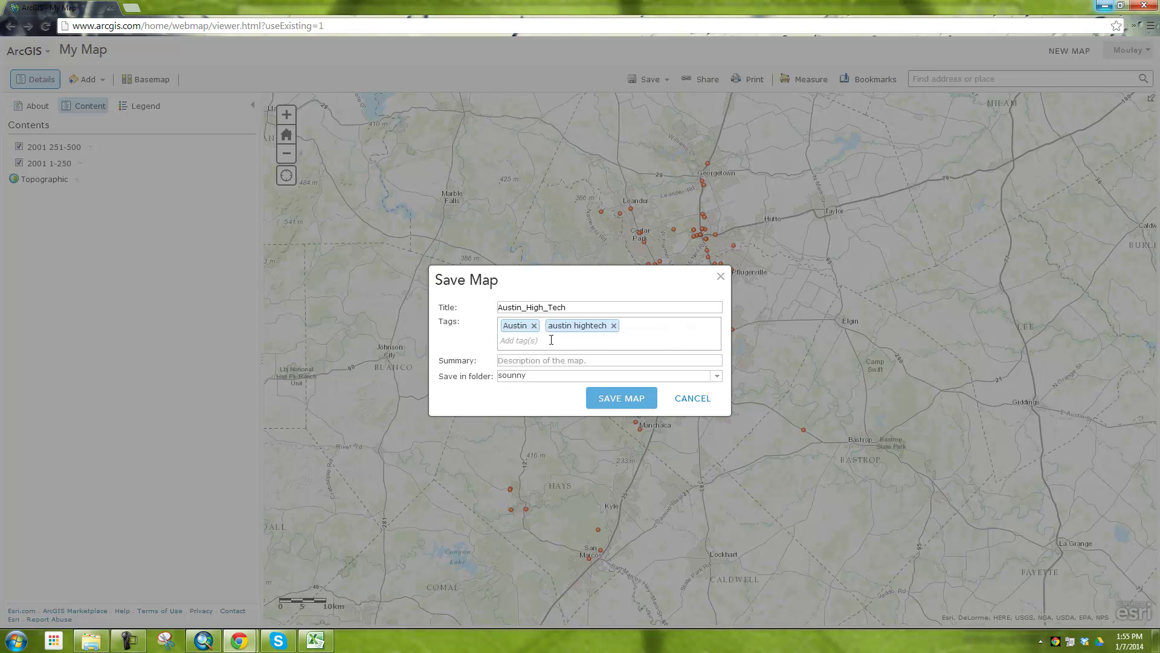
pyautogui.click(629, 399)
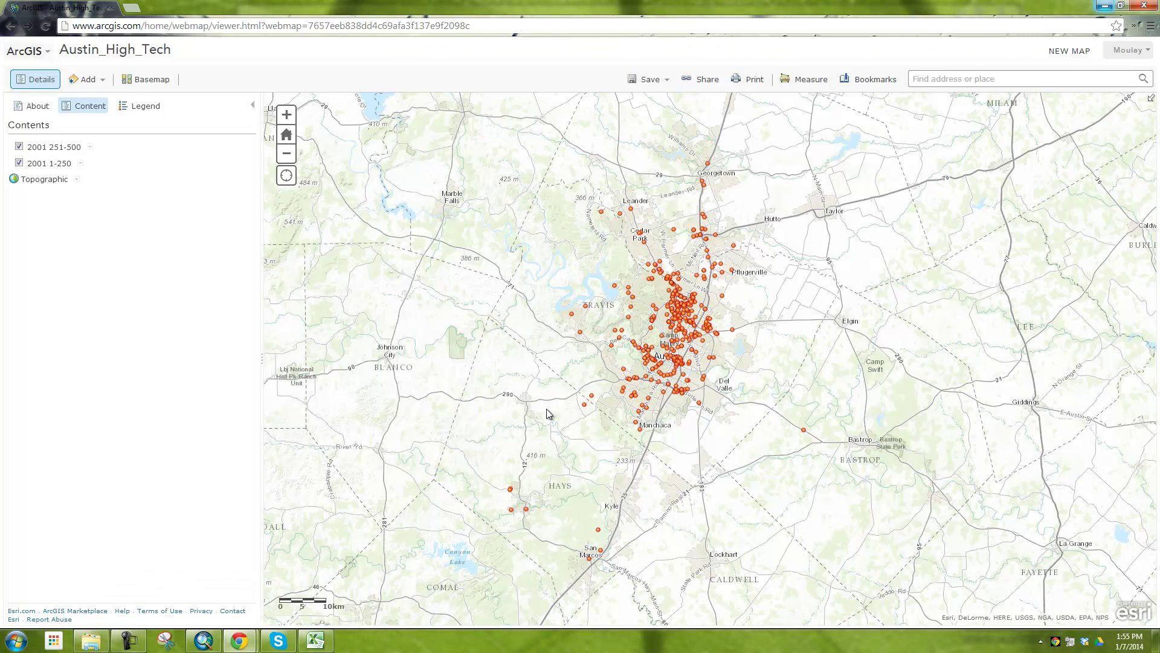
# Go to My Content and list all home-folder items, including Austin_High_Tech
pyautogui.click(44, 58)
pyautogui.moveTo(40, 57)
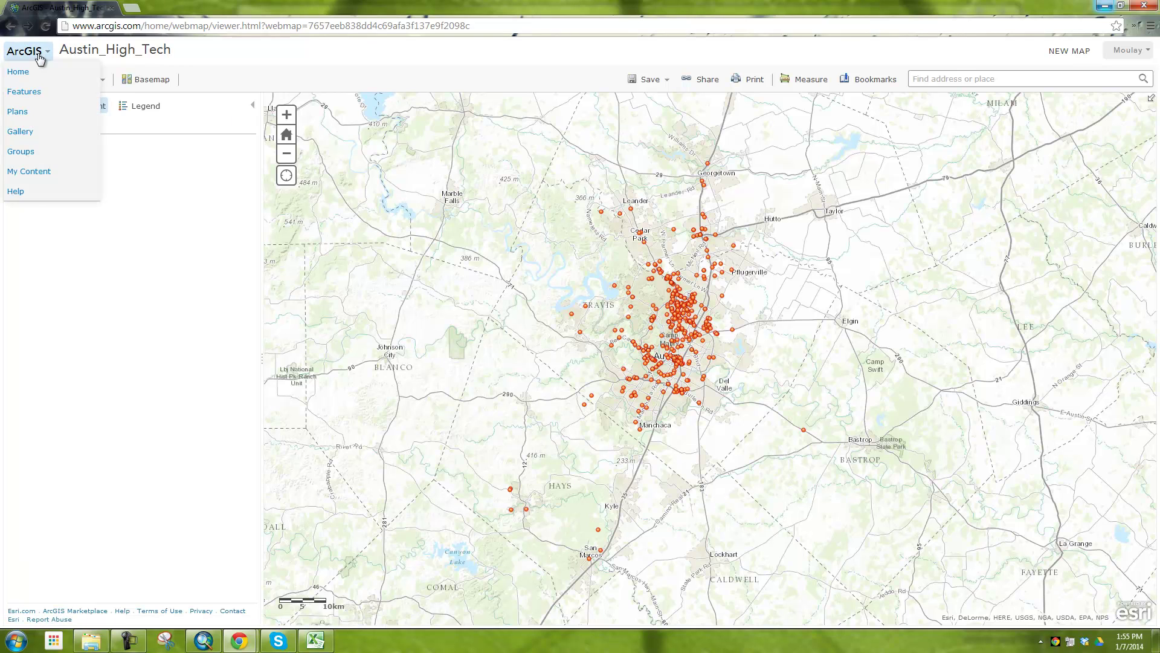
pyautogui.click(33, 177)
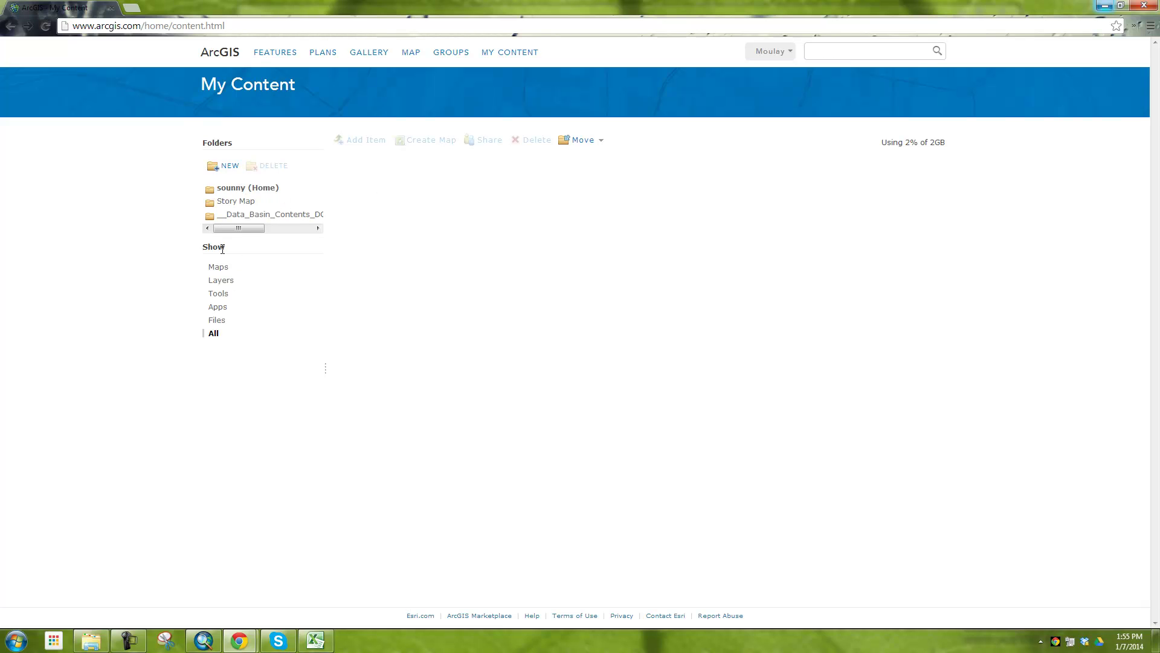
pyautogui.click(219, 270)
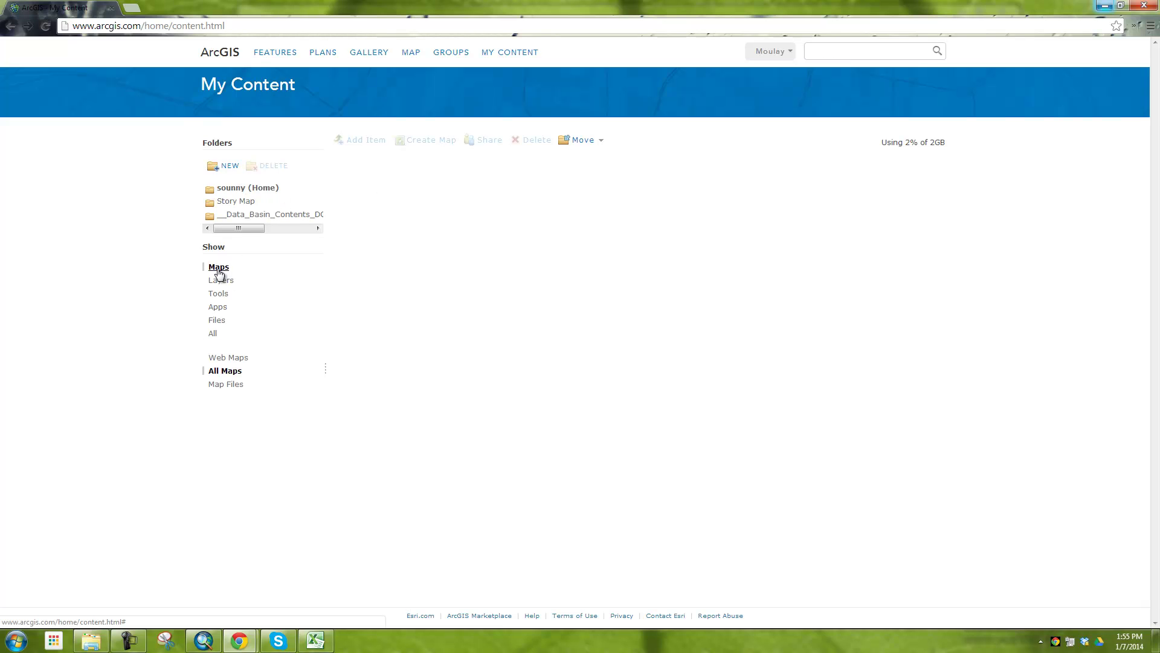
pyautogui.click(228, 187)
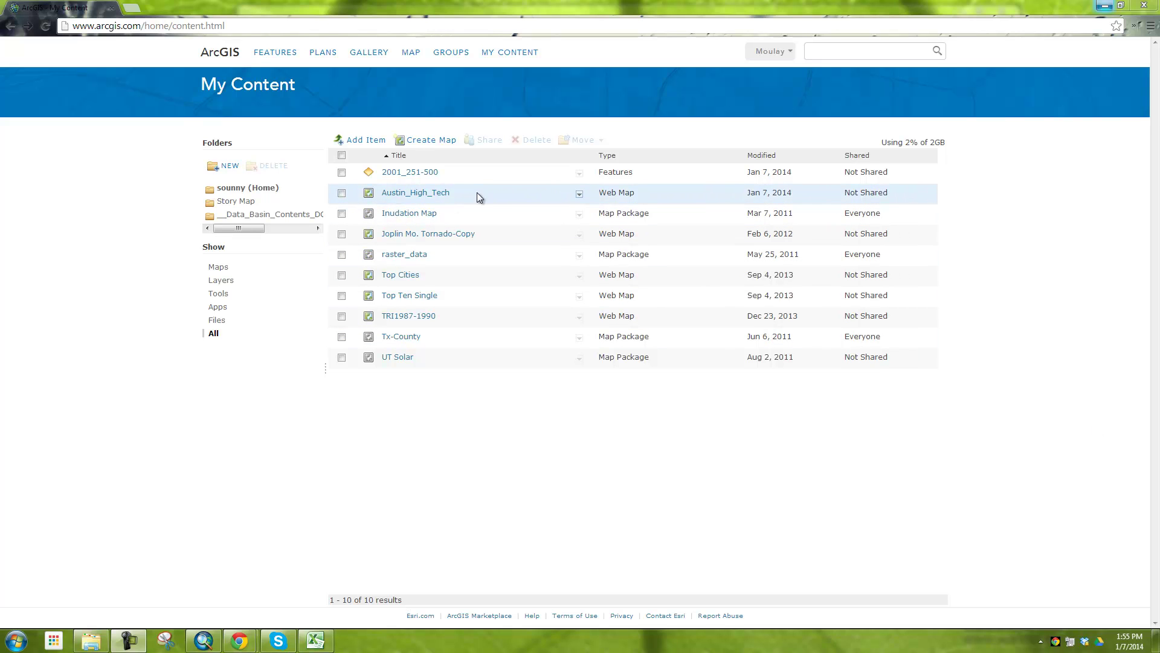
pyautogui.click(579, 193)
pyautogui.click(521, 196)
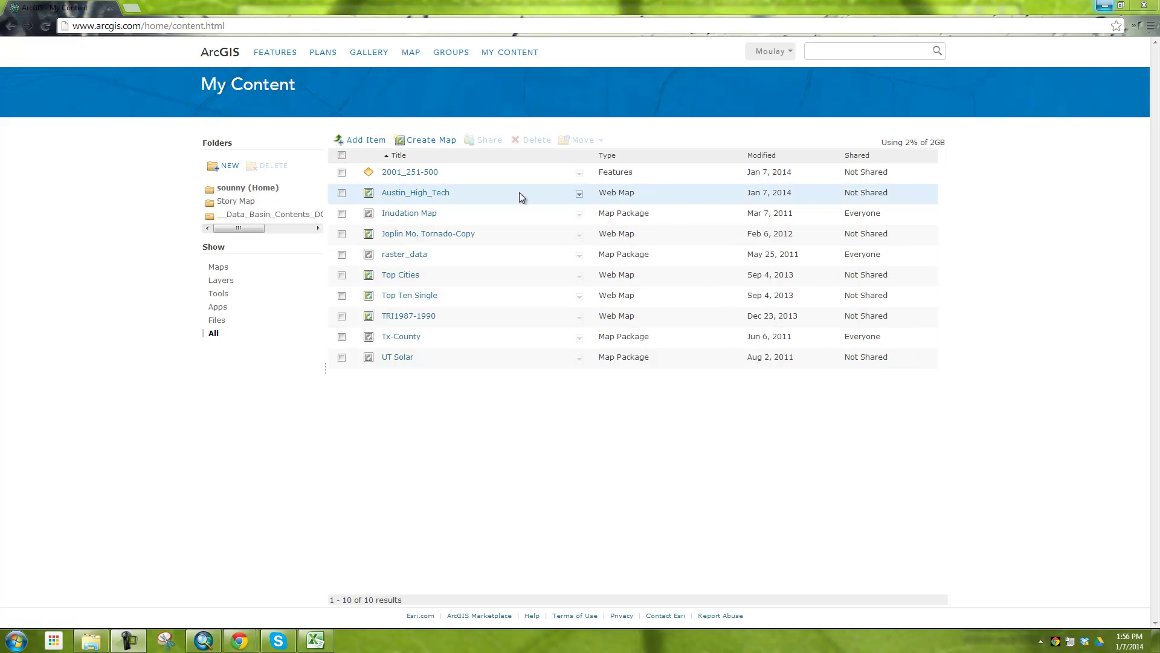
# Open Austin_High_Tech in ArcGIS for Desktop via item.pkinfo, signing in with the account password
pyautogui.click(425, 192)
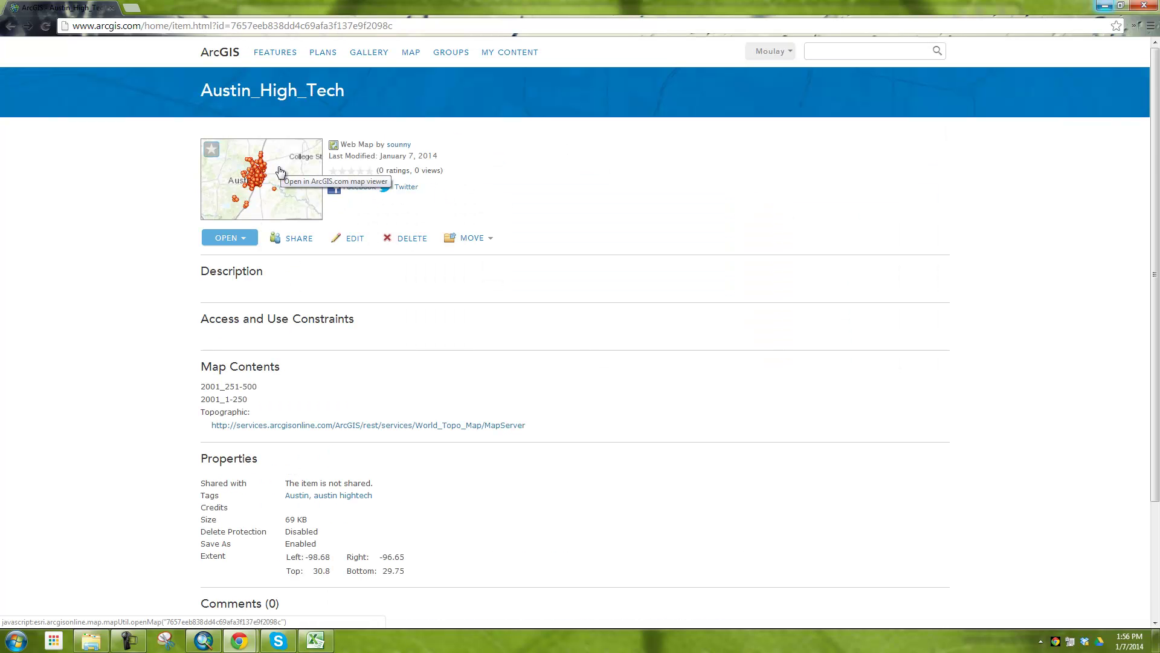
pyautogui.click(243, 241)
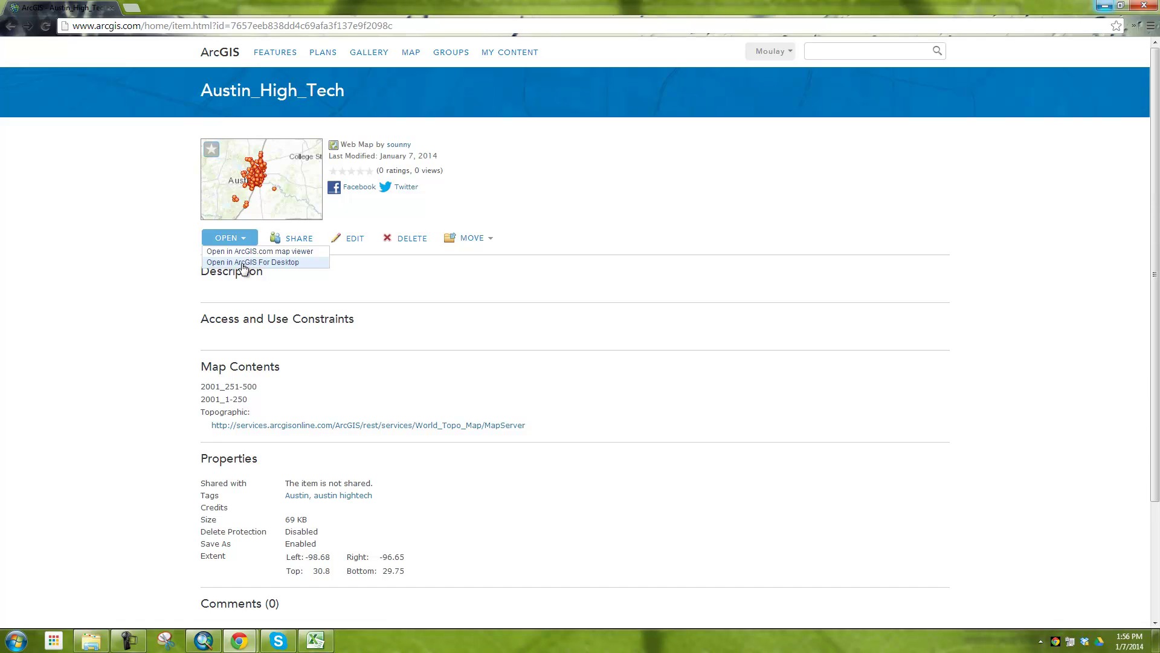
pyautogui.click(243, 262)
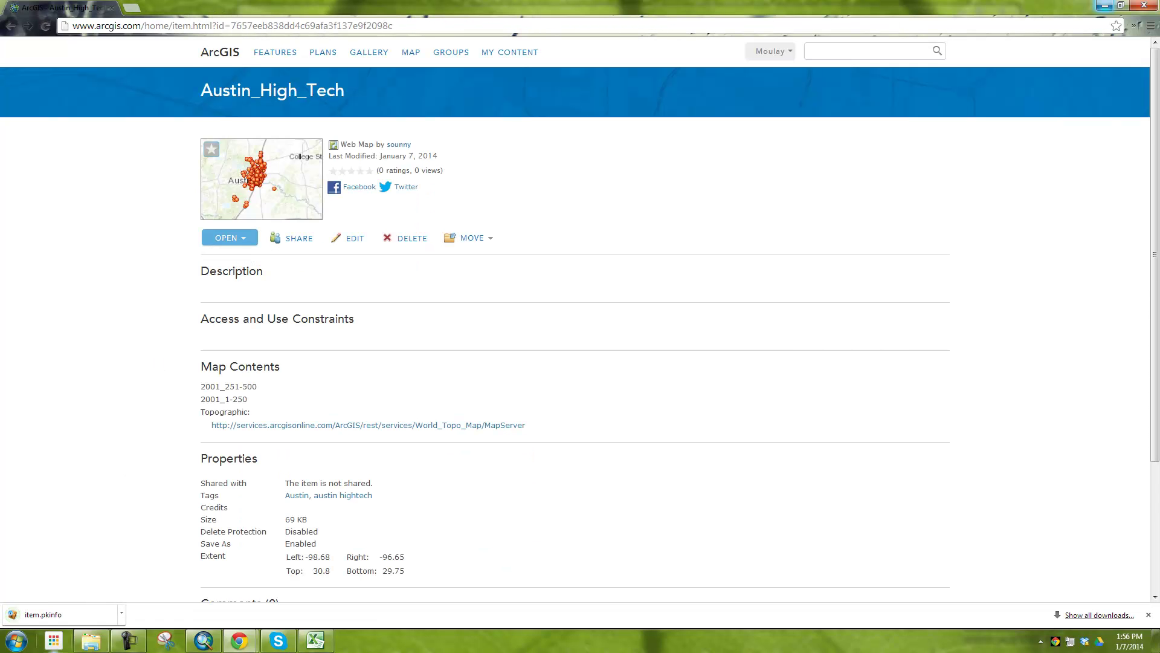
pyautogui.click(64, 618)
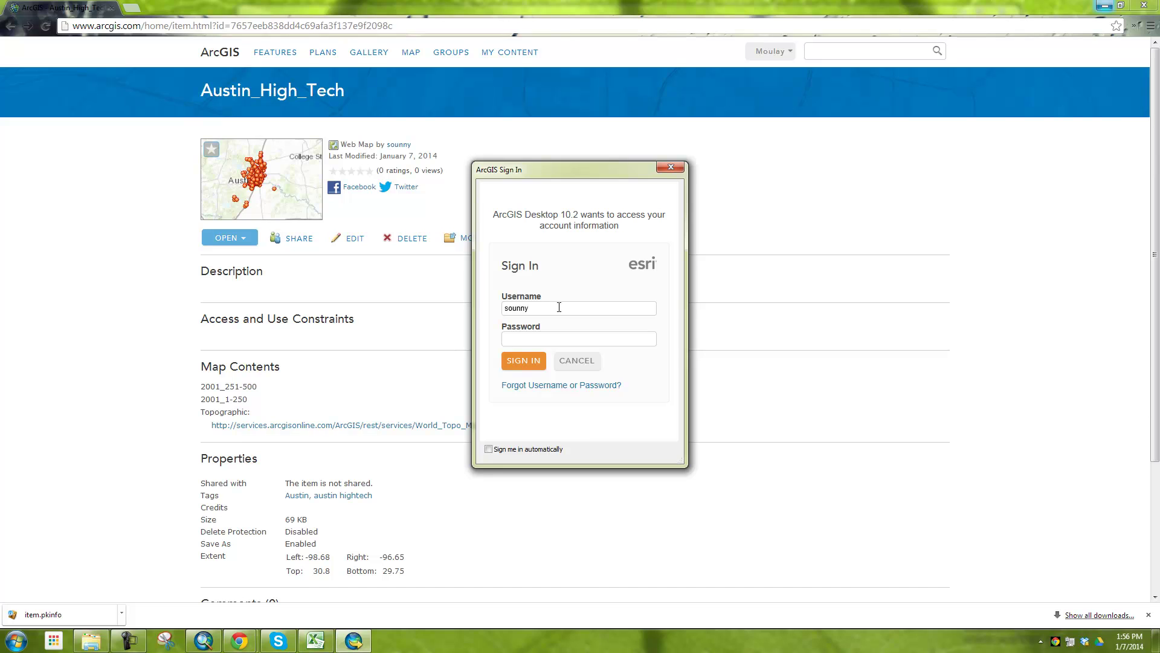
pyautogui.write('•••••')
pyautogui.press('Return')
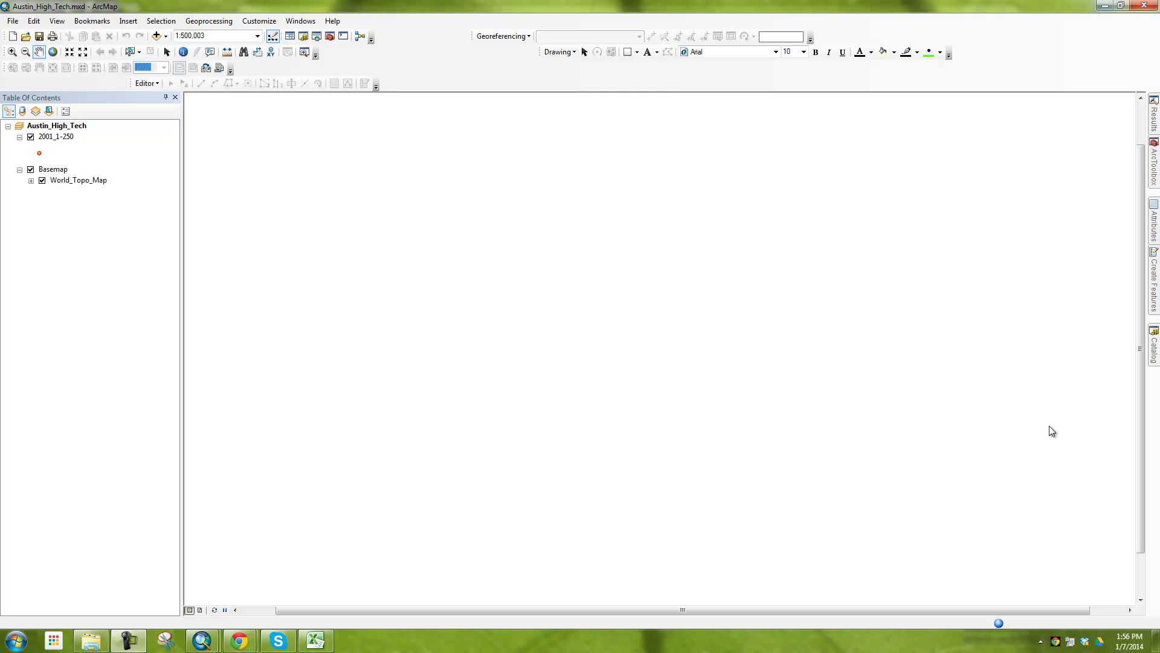
# Start exporting the 2001_1-250 layer's data to the Desktop\Geocoding folder
pyautogui.click(41, 137)
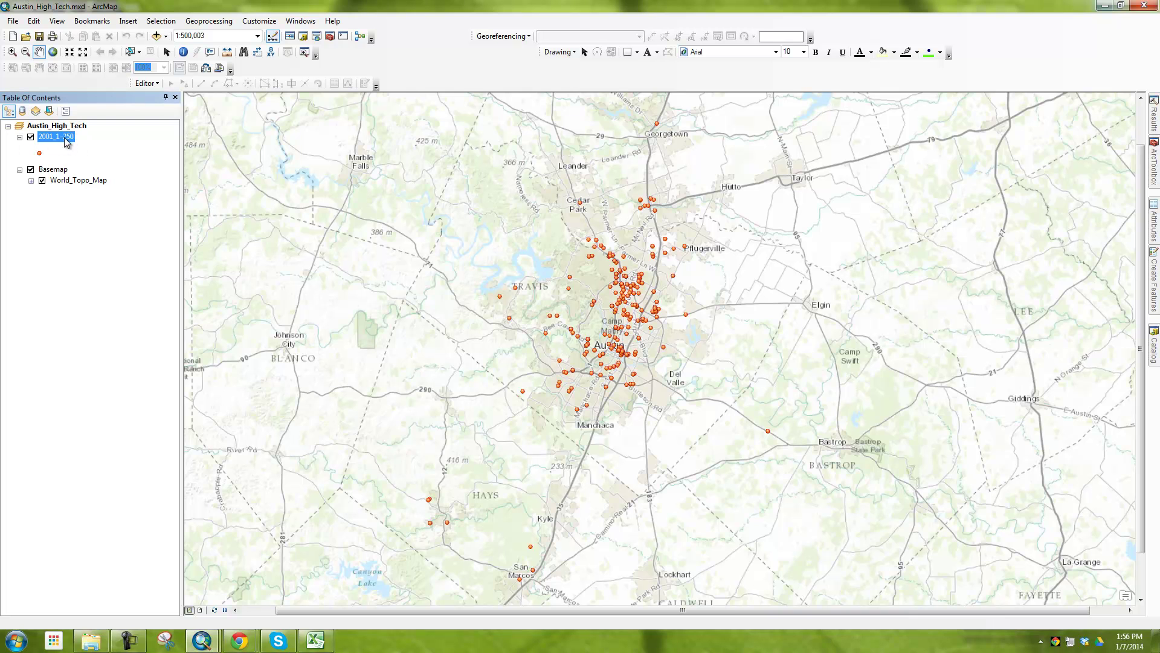
pyautogui.rightClick(67, 139)
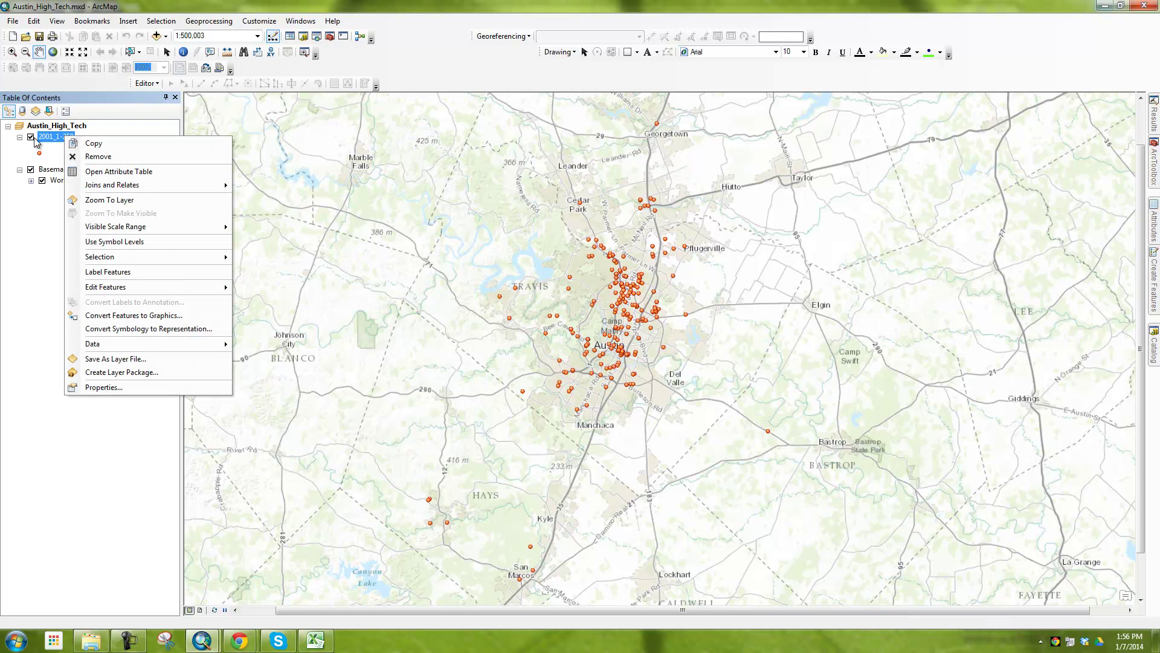
pyautogui.click(48, 144)
pyautogui.rightClick(45, 141)
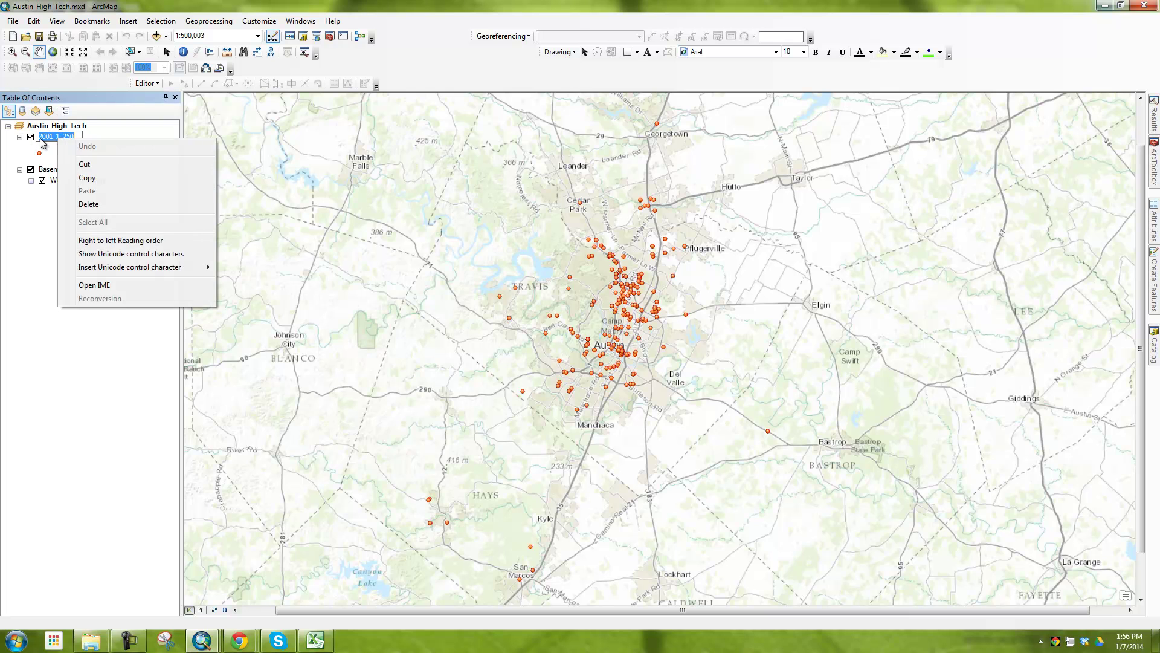
pyautogui.click(41, 138)
pyautogui.moveTo(37, 136); pyautogui.dragTo(85, 151)
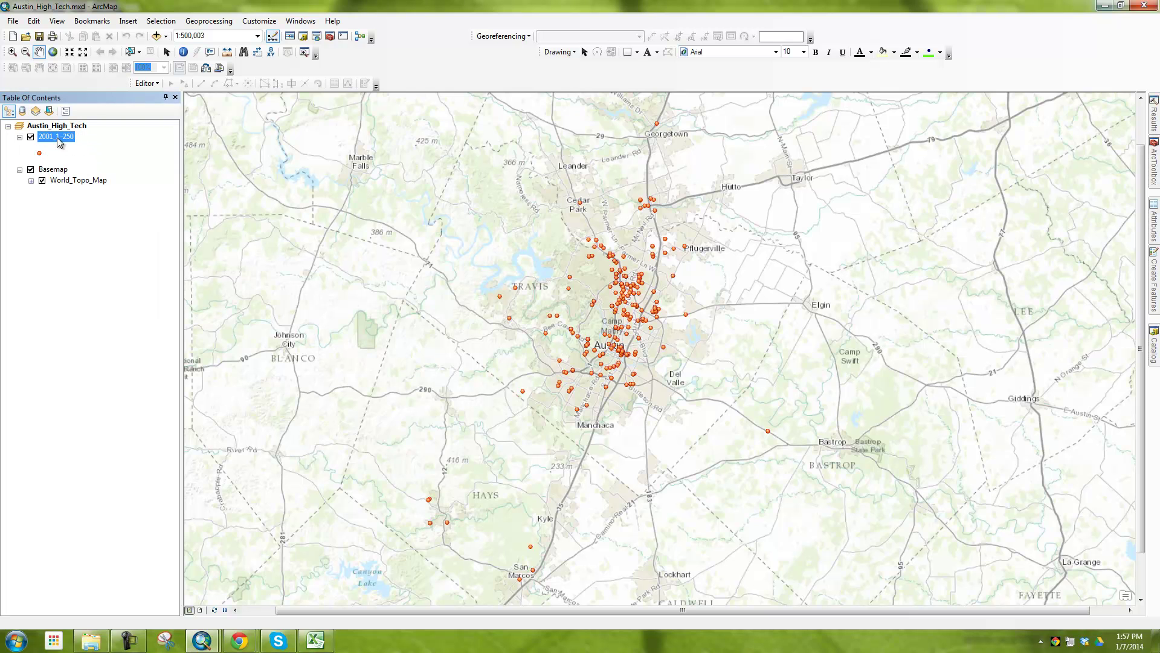
pyautogui.rightClick(59, 141)
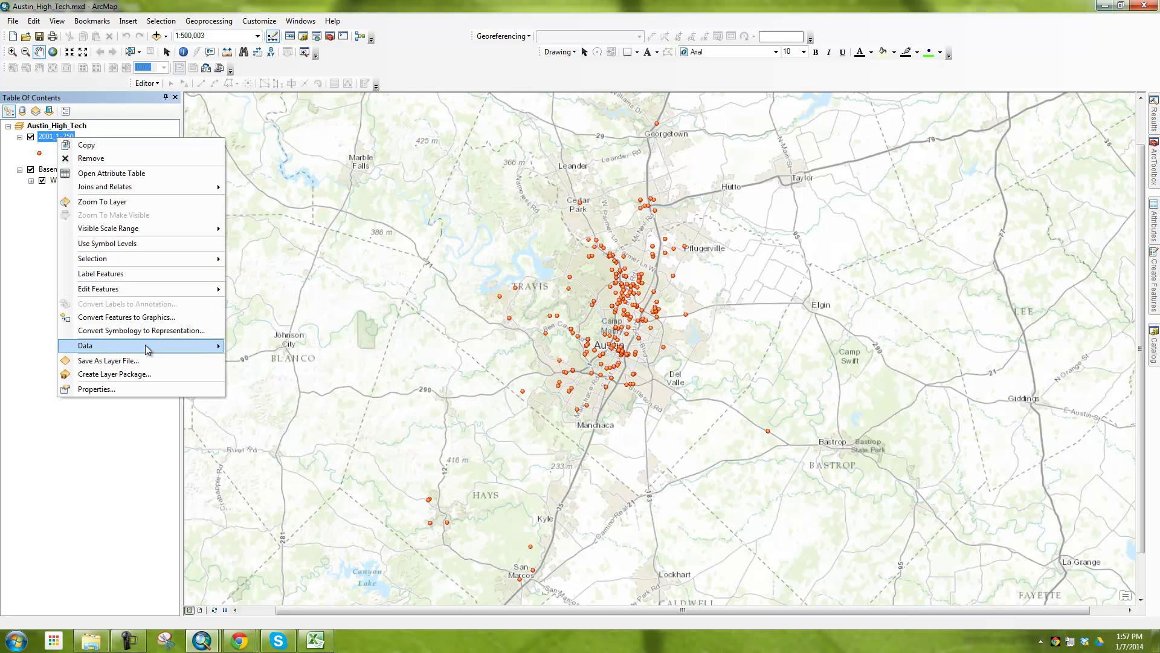
pyautogui.moveTo(148, 350)
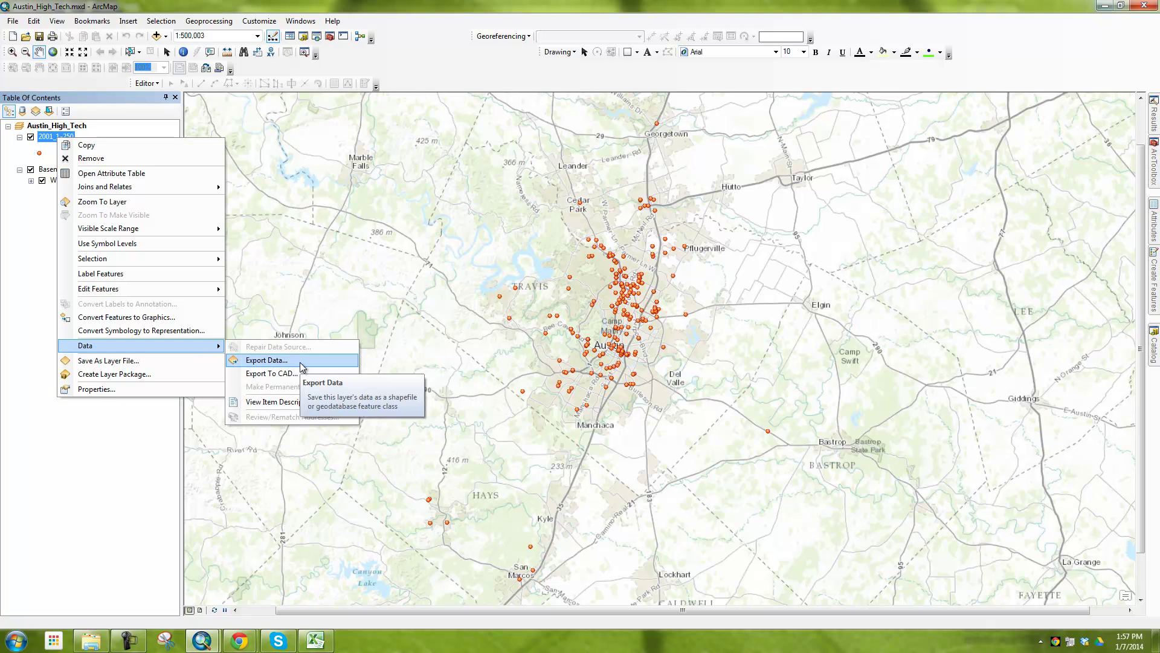
pyautogui.click(300, 361)
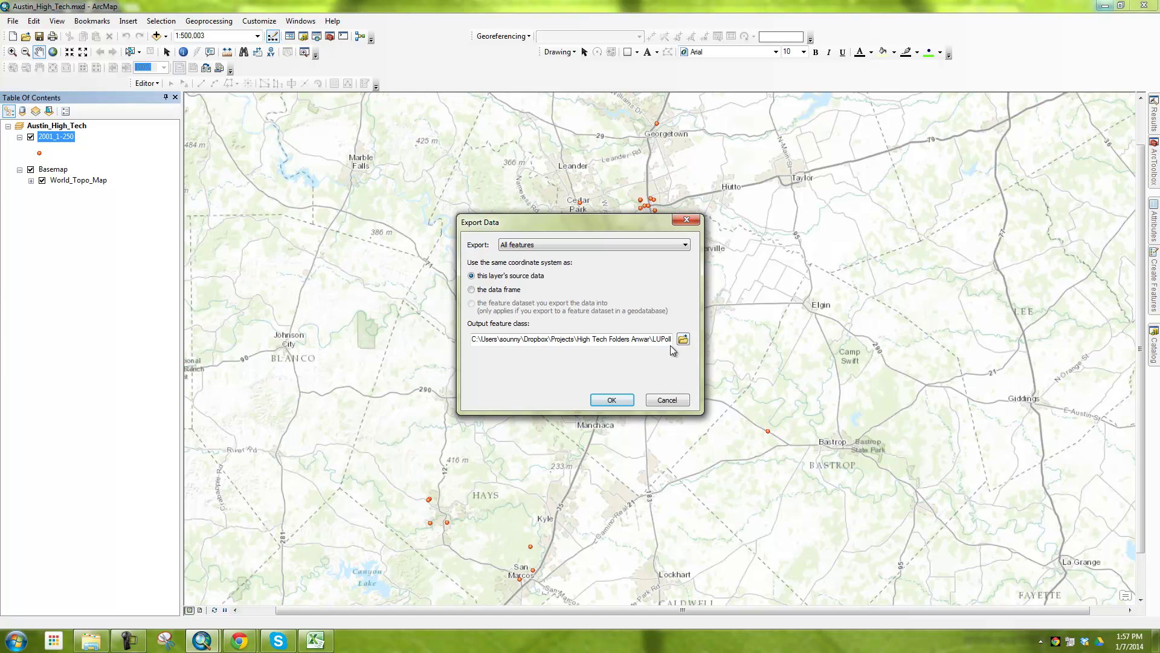
pyautogui.click(683, 339)
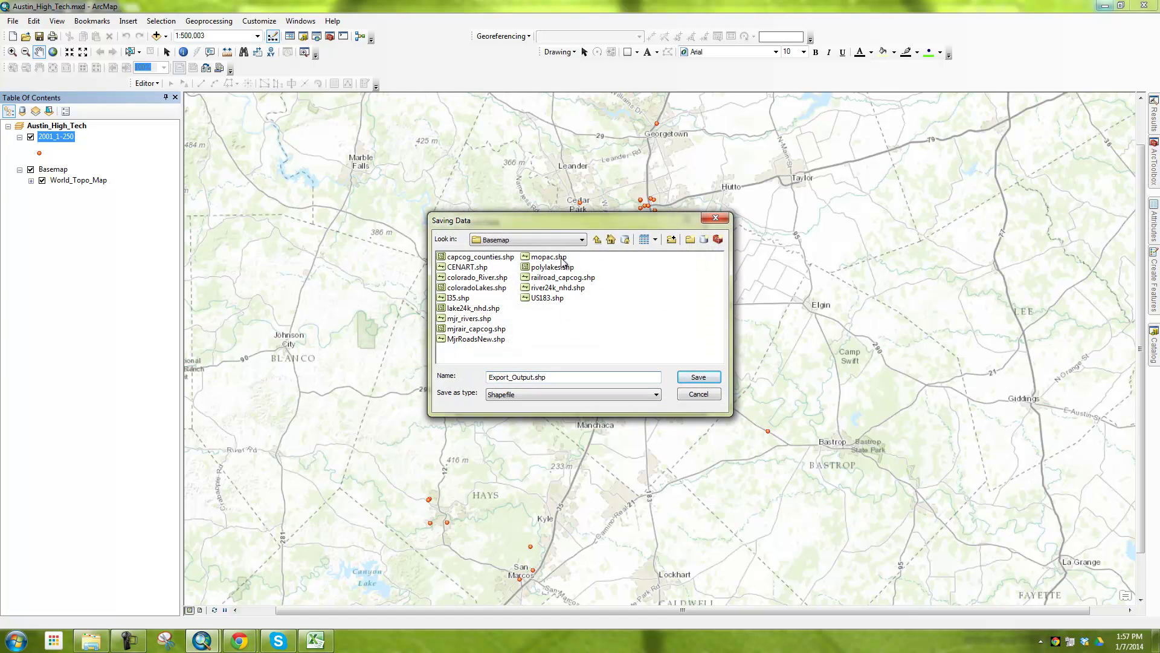
pyautogui.click(553, 240)
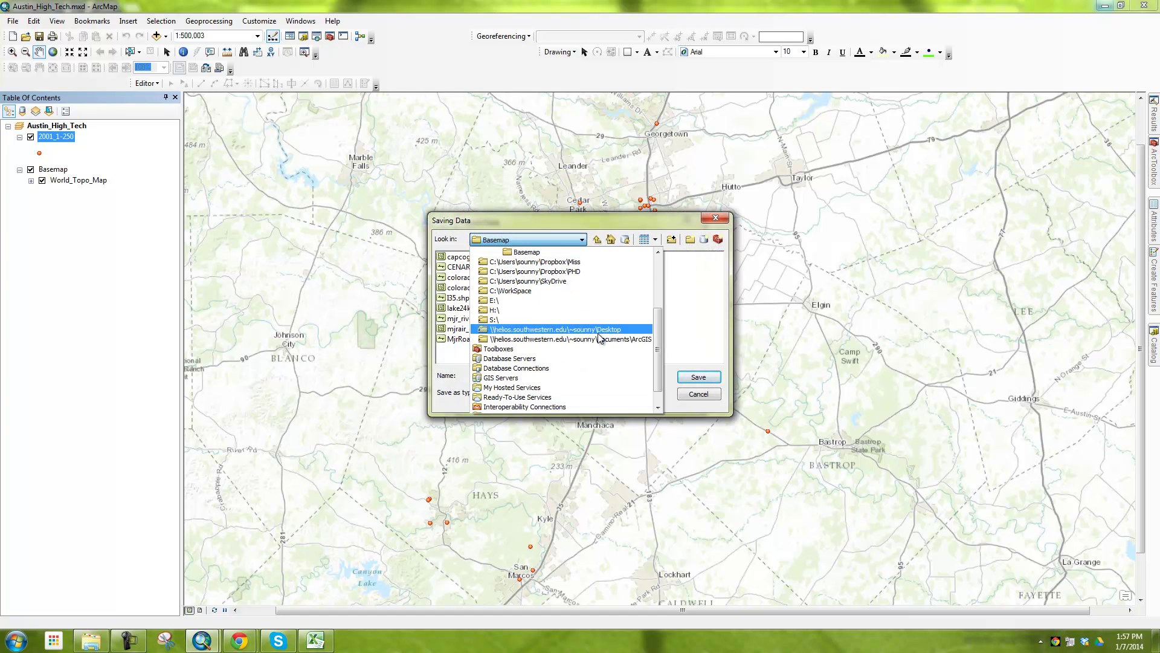
pyautogui.click(544, 329)
pyautogui.doubleClick(465, 270)
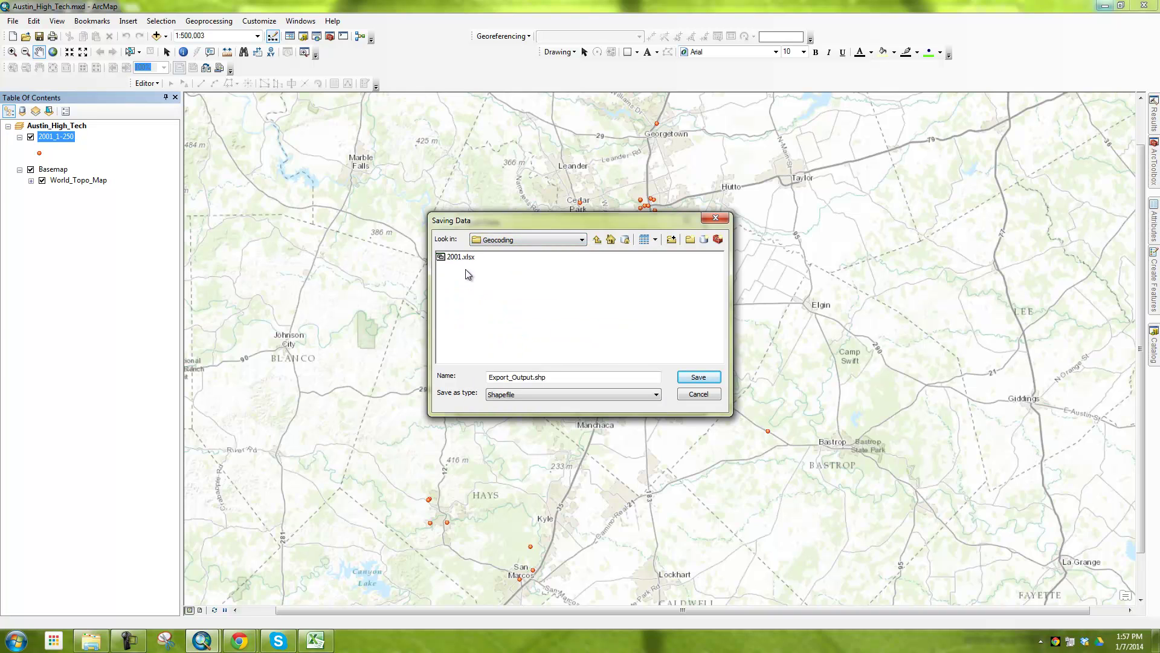
# Name the output shapefile 2001-1_250, export it and add it to the map
pyautogui.doubleClick(537, 377)
pyautogui.write('2001-1_250')
pyautogui.click(698, 376)
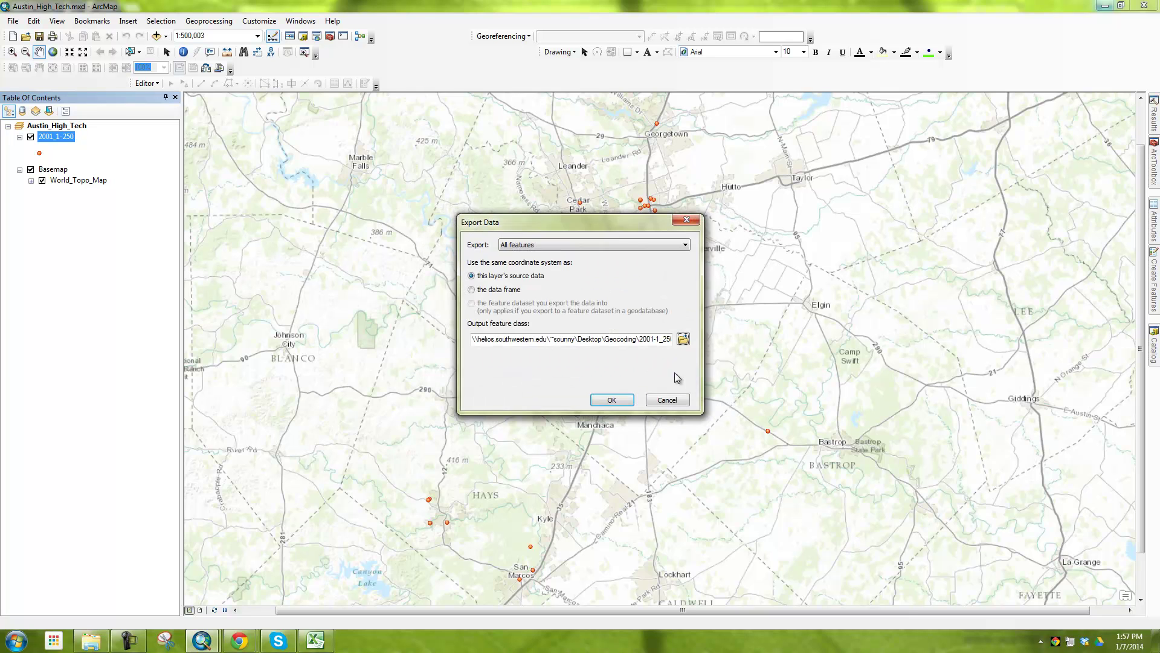
pyautogui.click(614, 400)
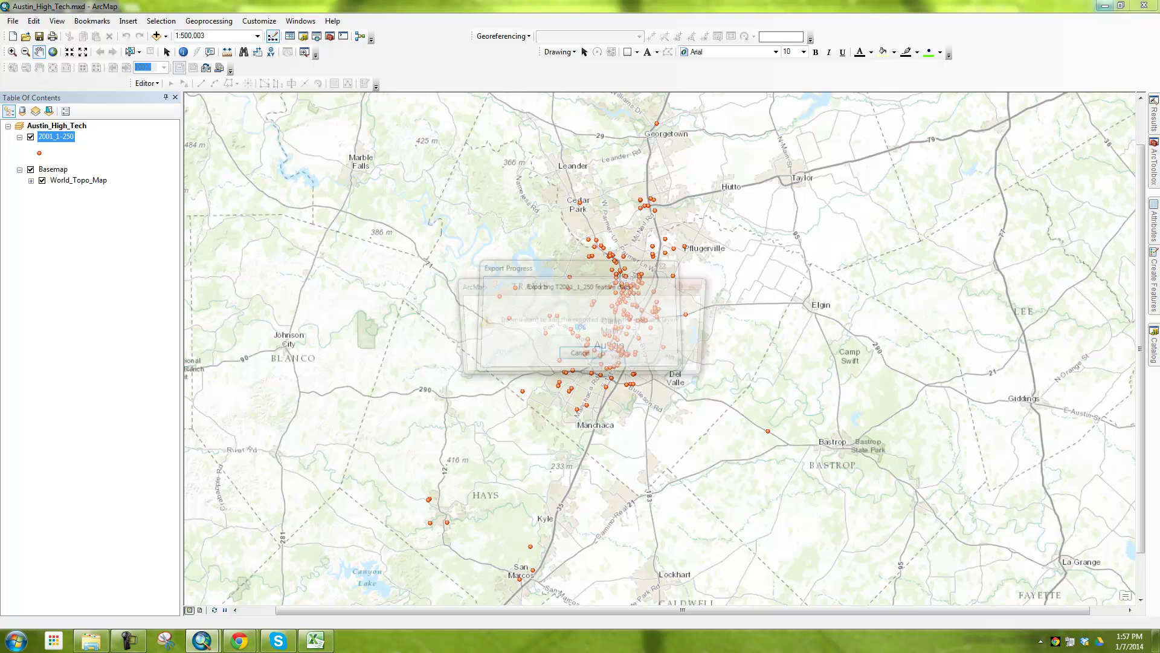
pyautogui.click(617, 360)
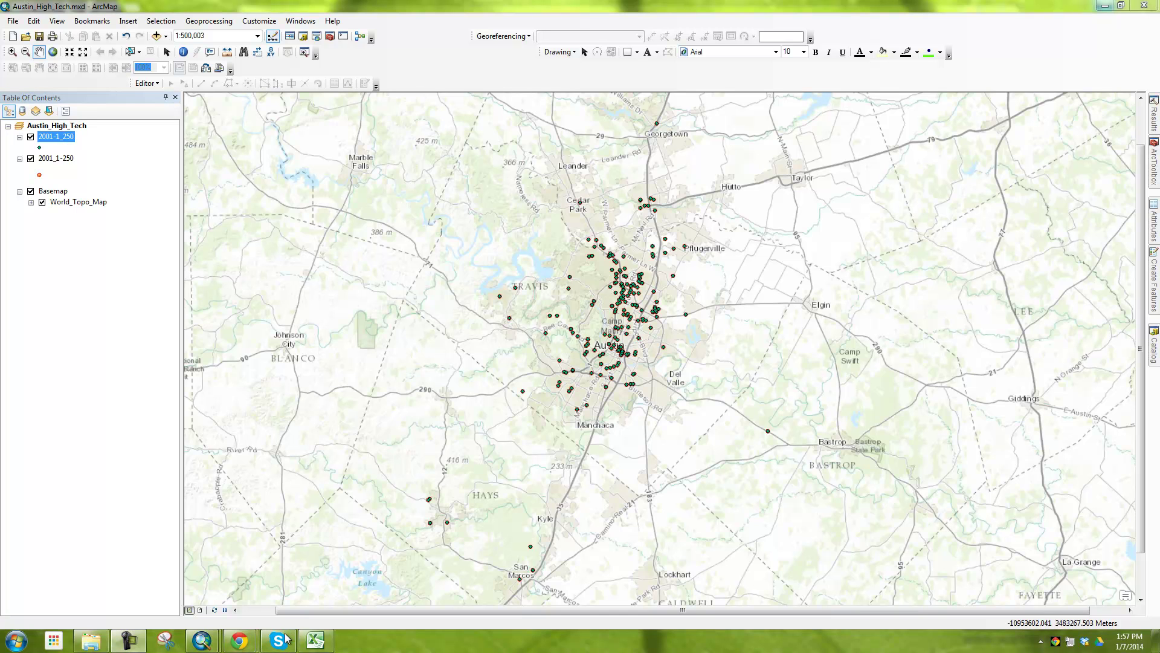
# Reopen the Austin_High_Tech web map from My Maps and Data in ArcMap, then close ArcMap
pyautogui.moveTo(217, 646)
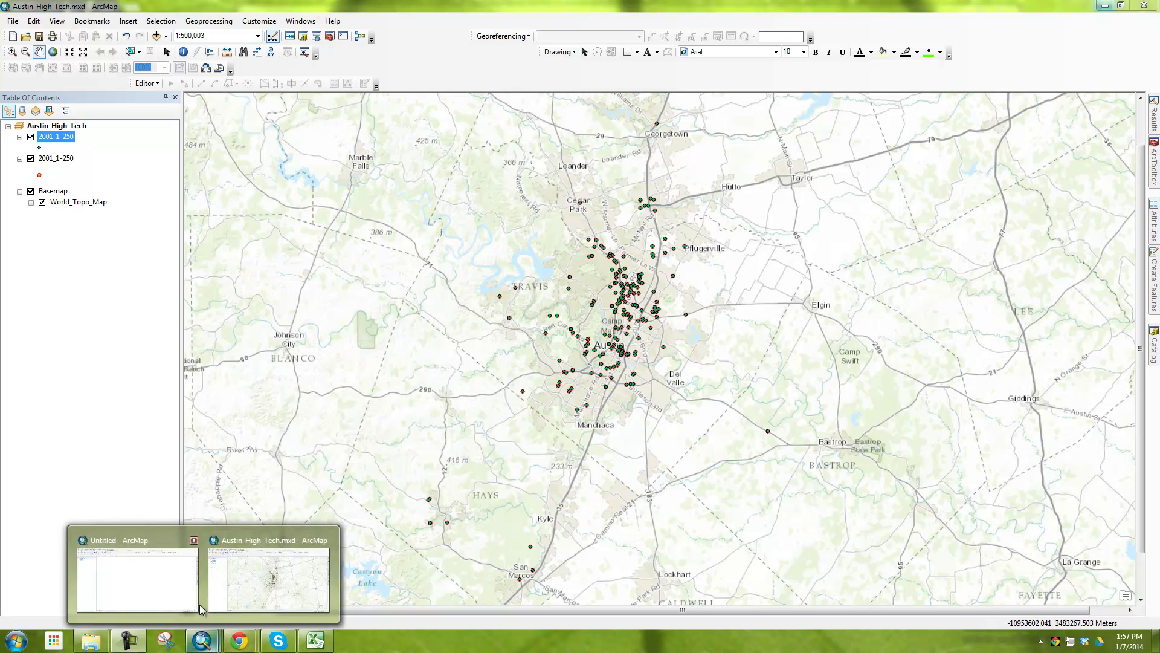
pyautogui.click(138, 577)
pyautogui.click(21, 21)
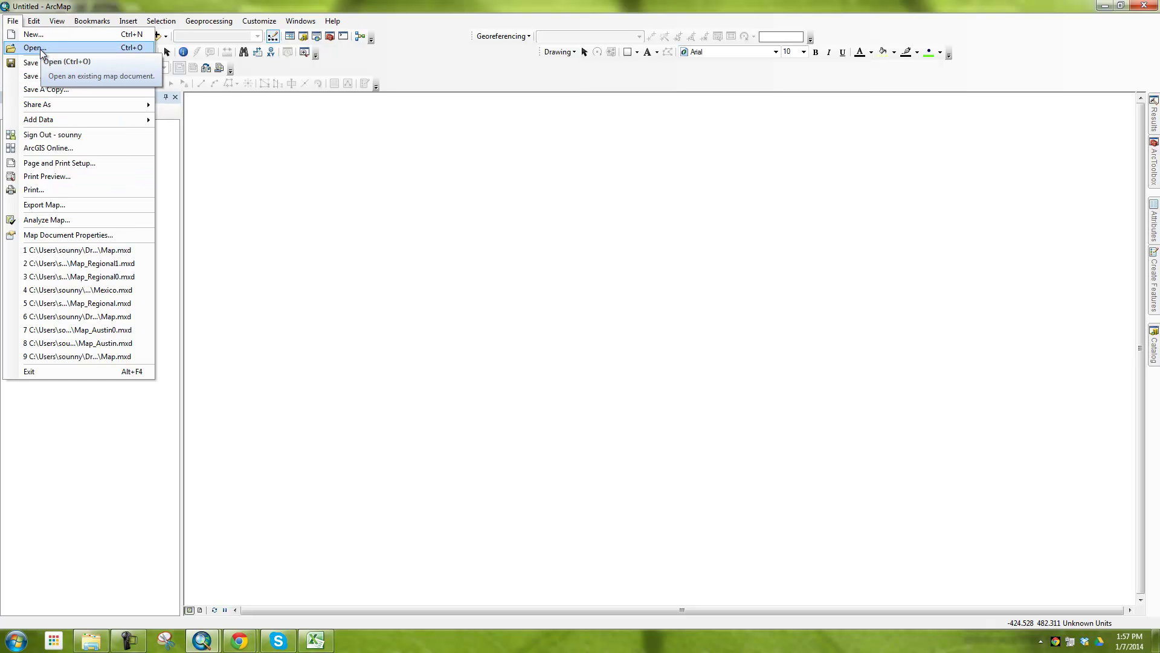
pyautogui.click(44, 148)
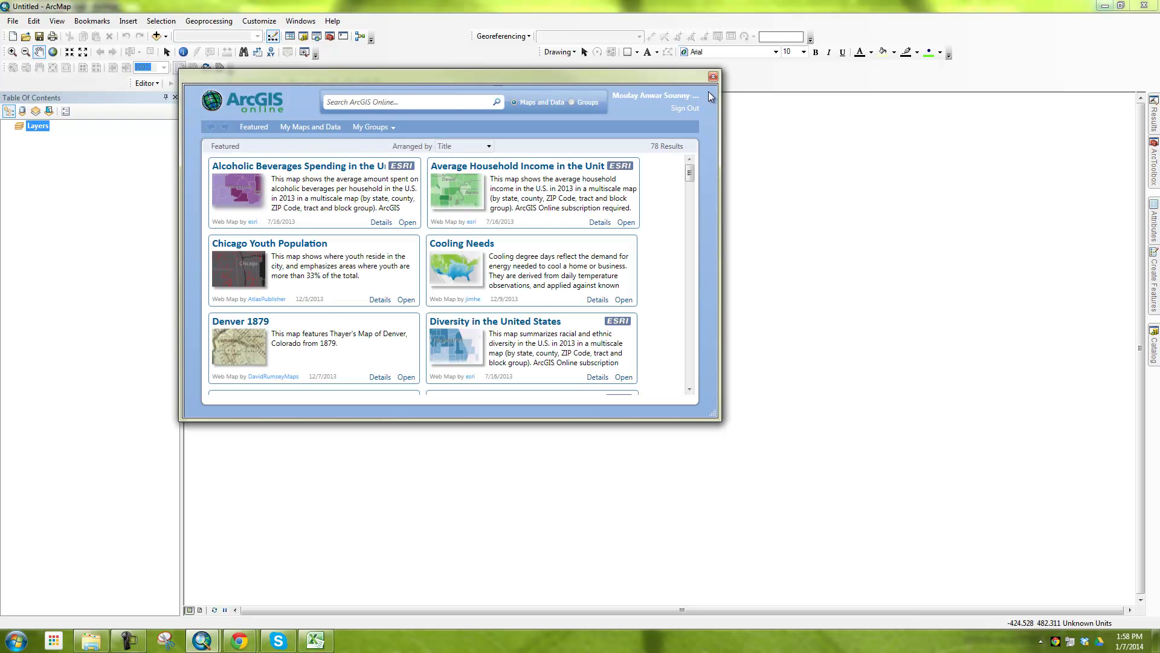
pyautogui.click(375, 125)
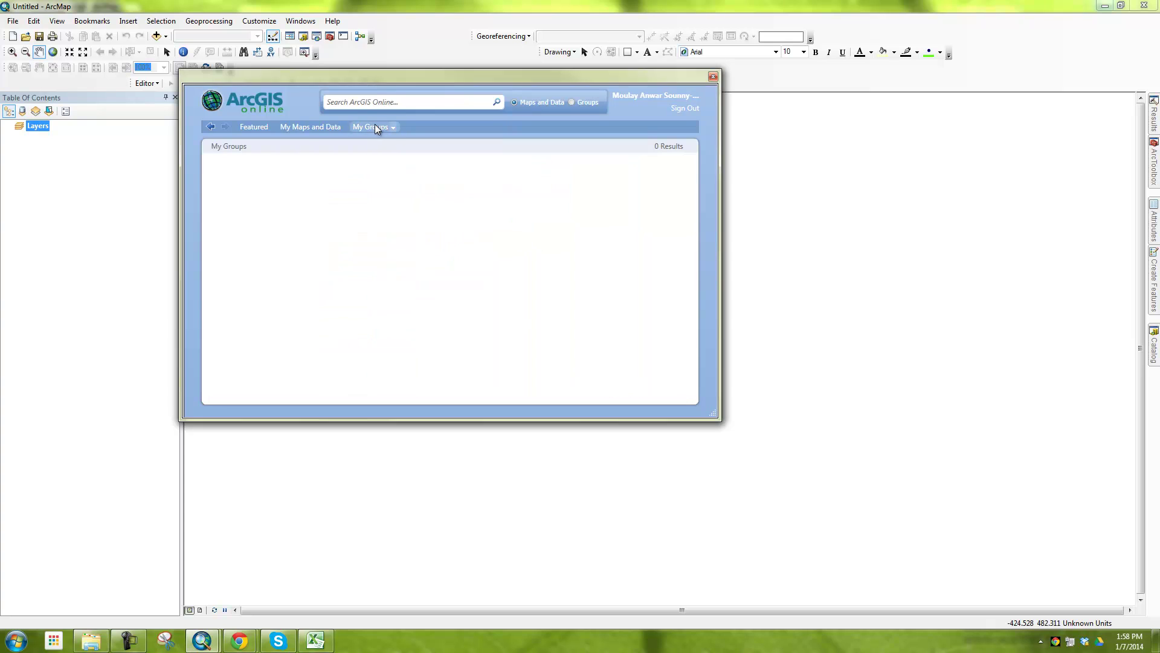
pyautogui.click(303, 128)
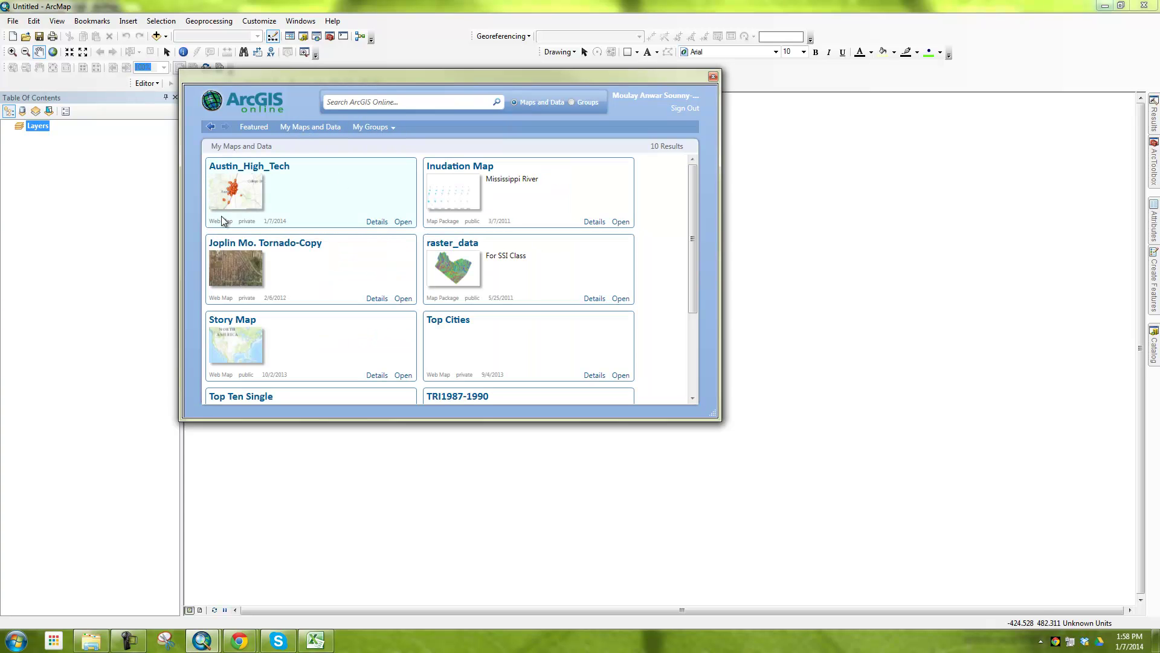
pyautogui.click(402, 222)
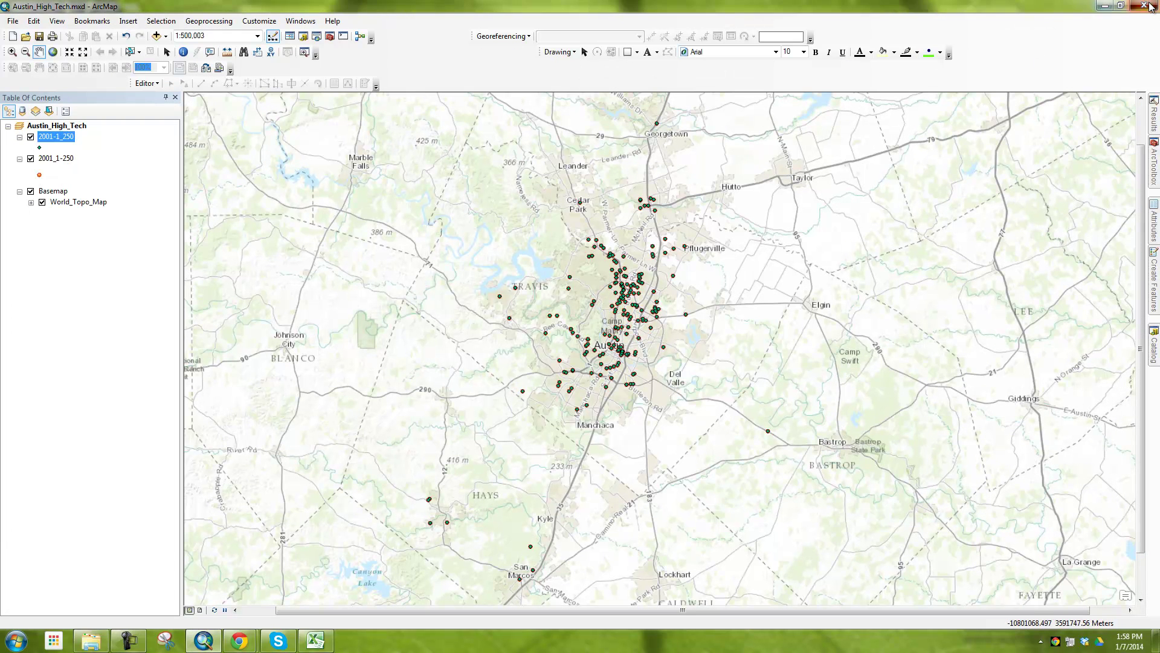
pyautogui.click(1145, 5)
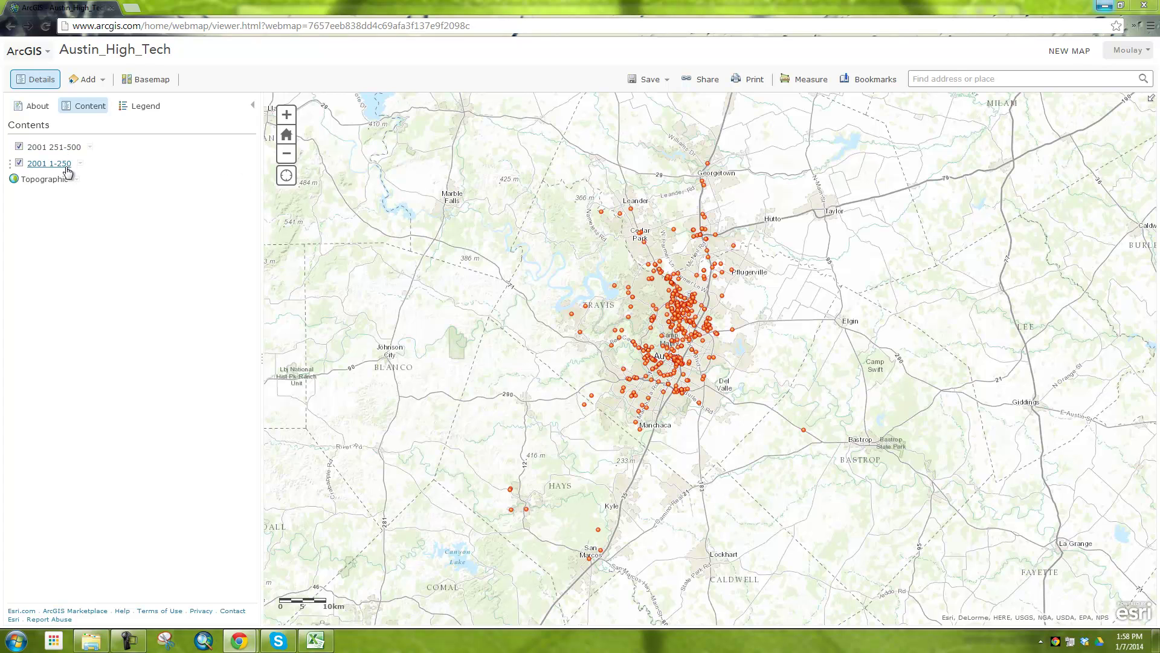
pyautogui.click(91, 149)
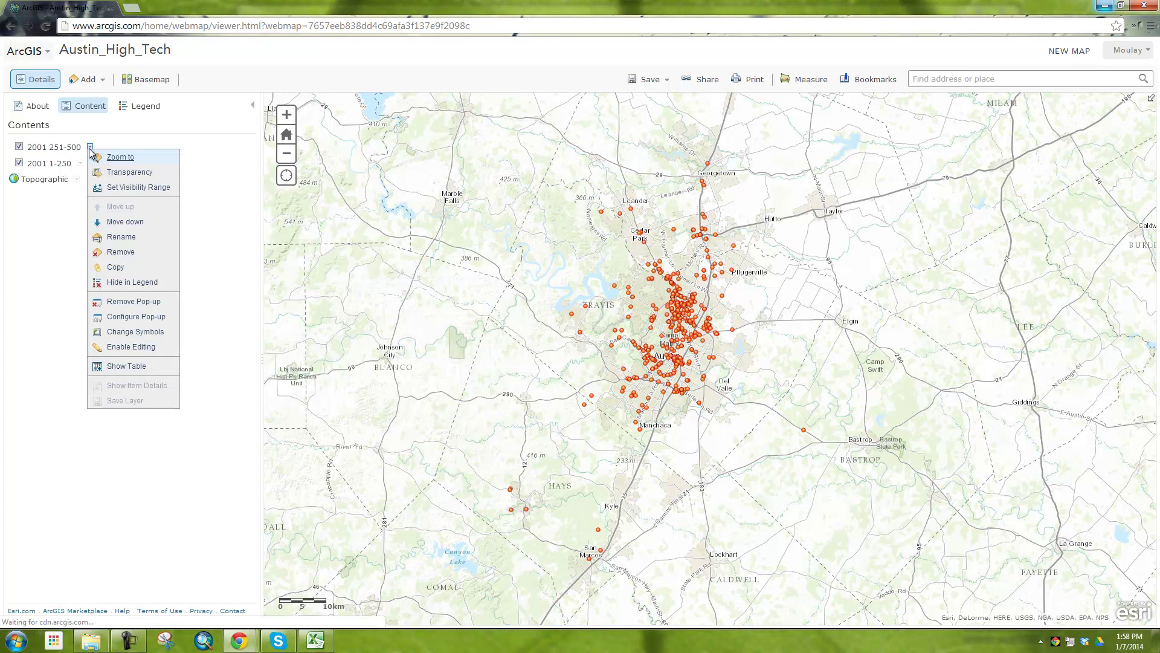
pyautogui.click(146, 144)
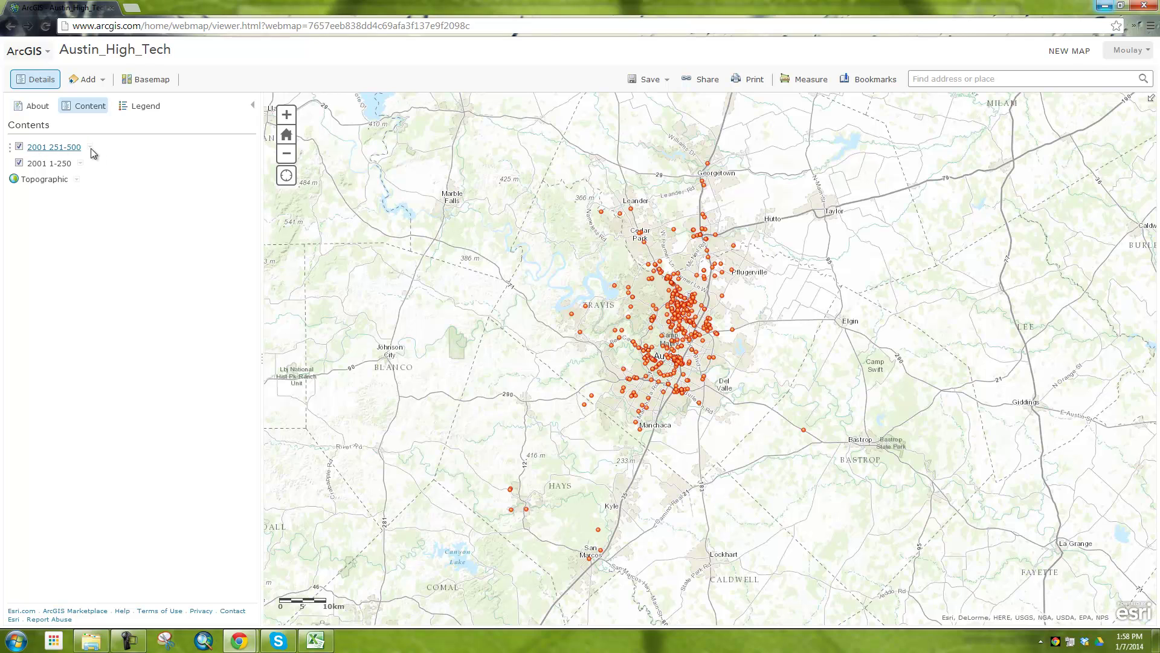
pyautogui.click(48, 150)
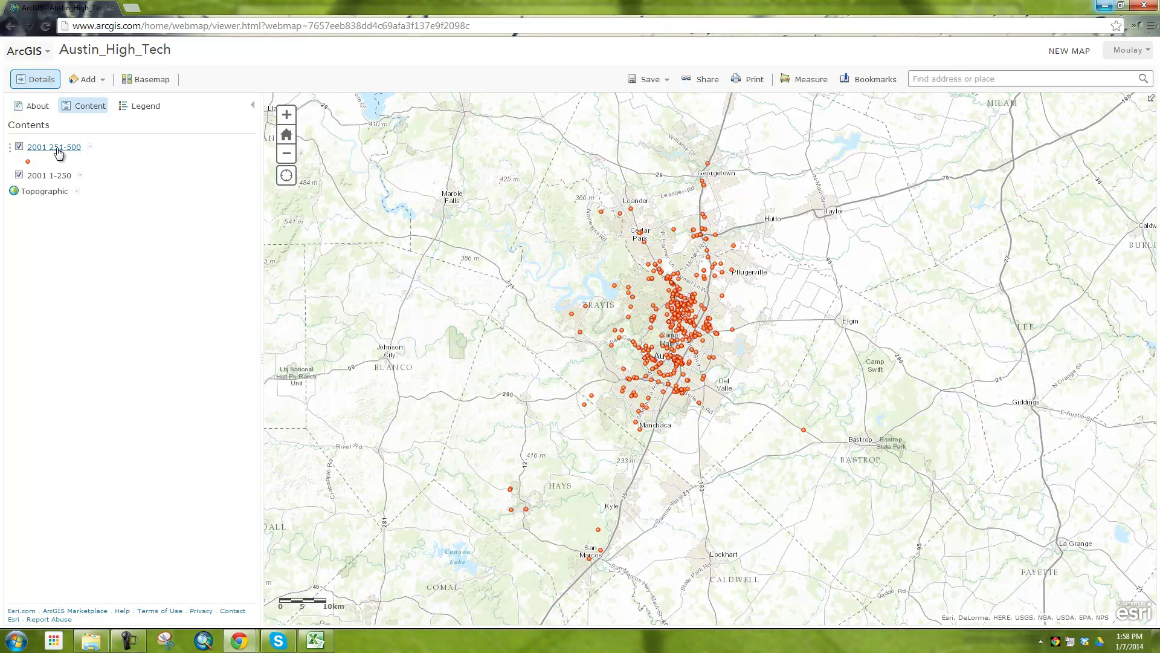
pyautogui.click(89, 148)
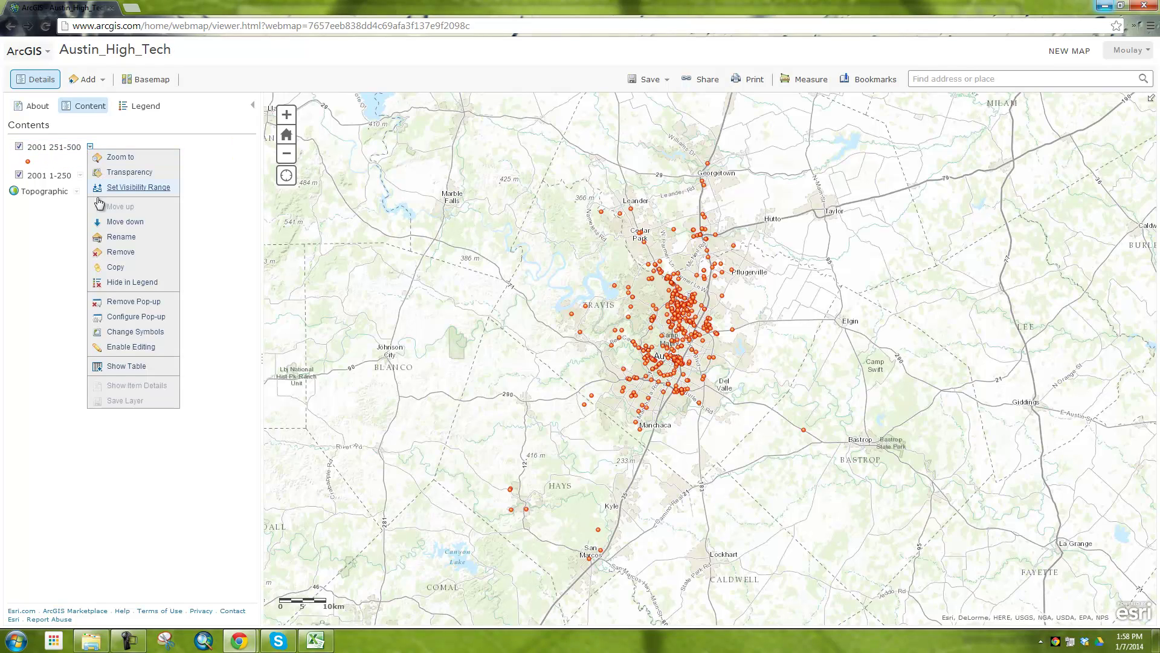
pyautogui.click(124, 266)
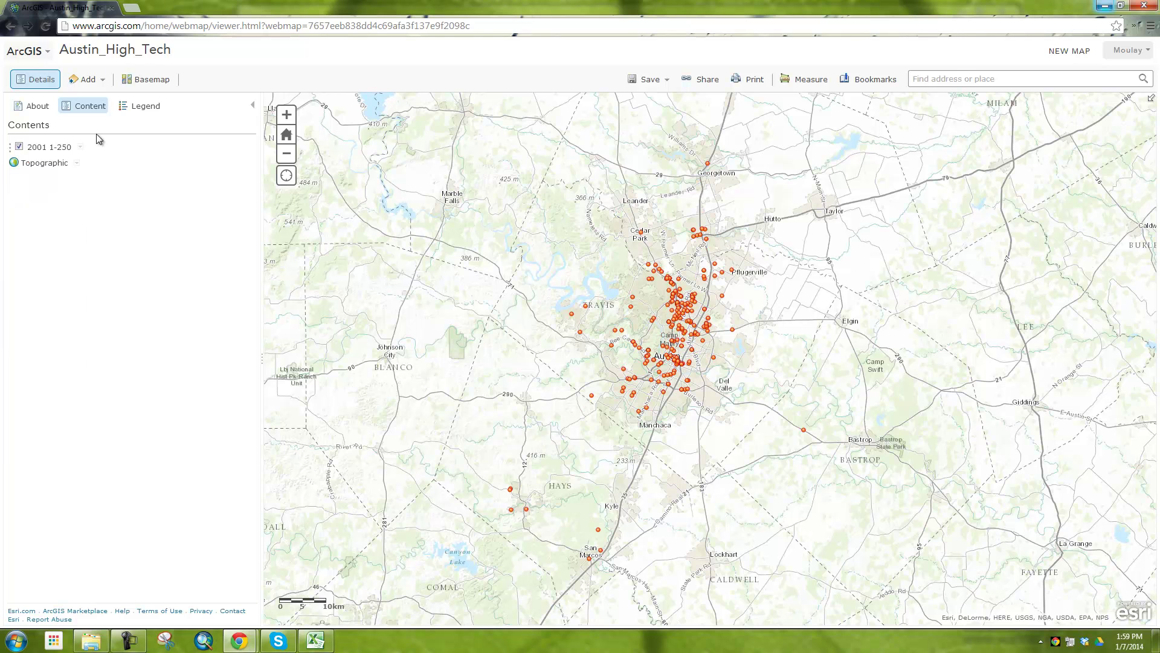
# Import 2001_251-500.csv as a new layer, geocoding it with Zipcode mapped to ZIP Code
pyautogui.click(92, 81)
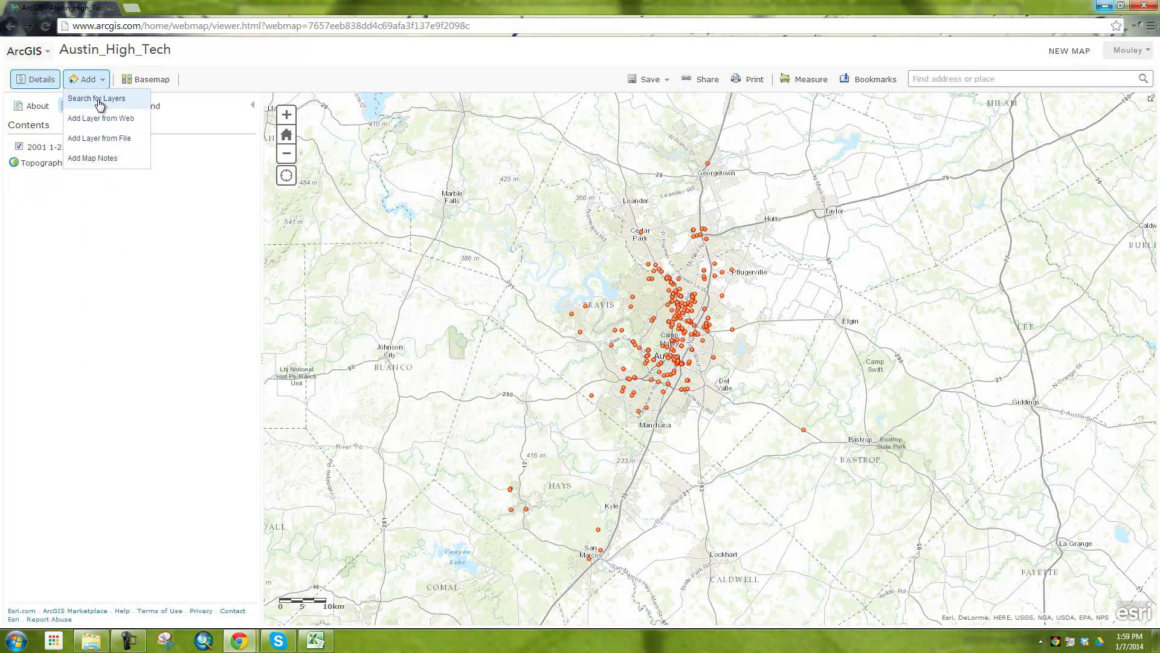
pyautogui.click(104, 139)
pyautogui.click(495, 344)
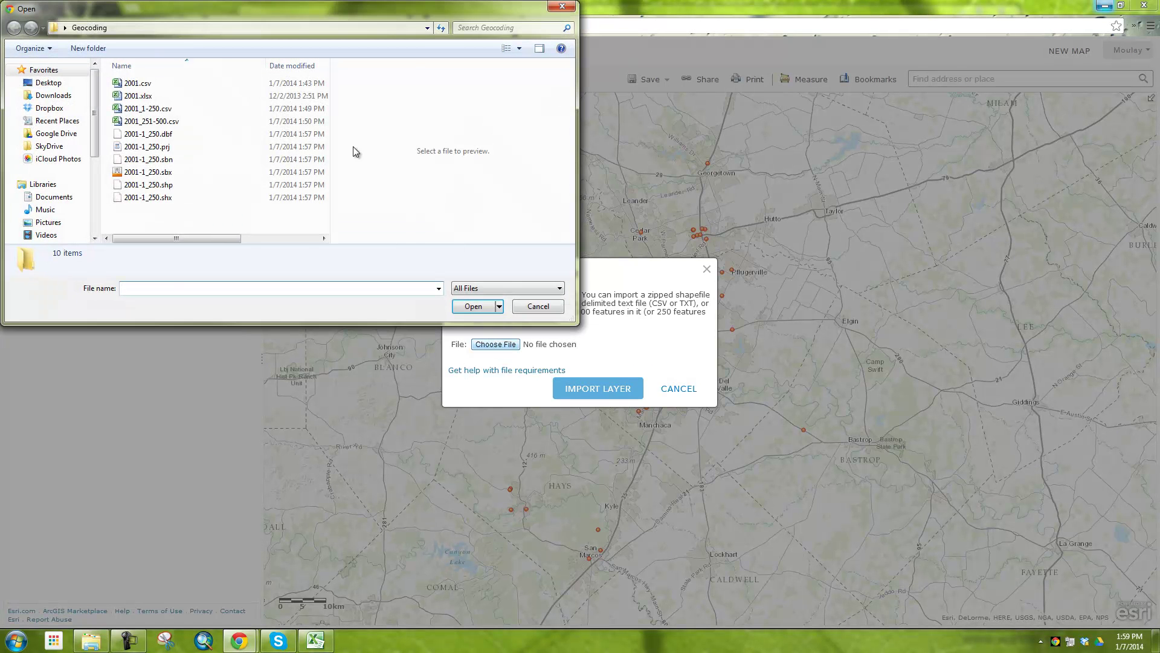
pyautogui.click(163, 123)
pyautogui.click(474, 307)
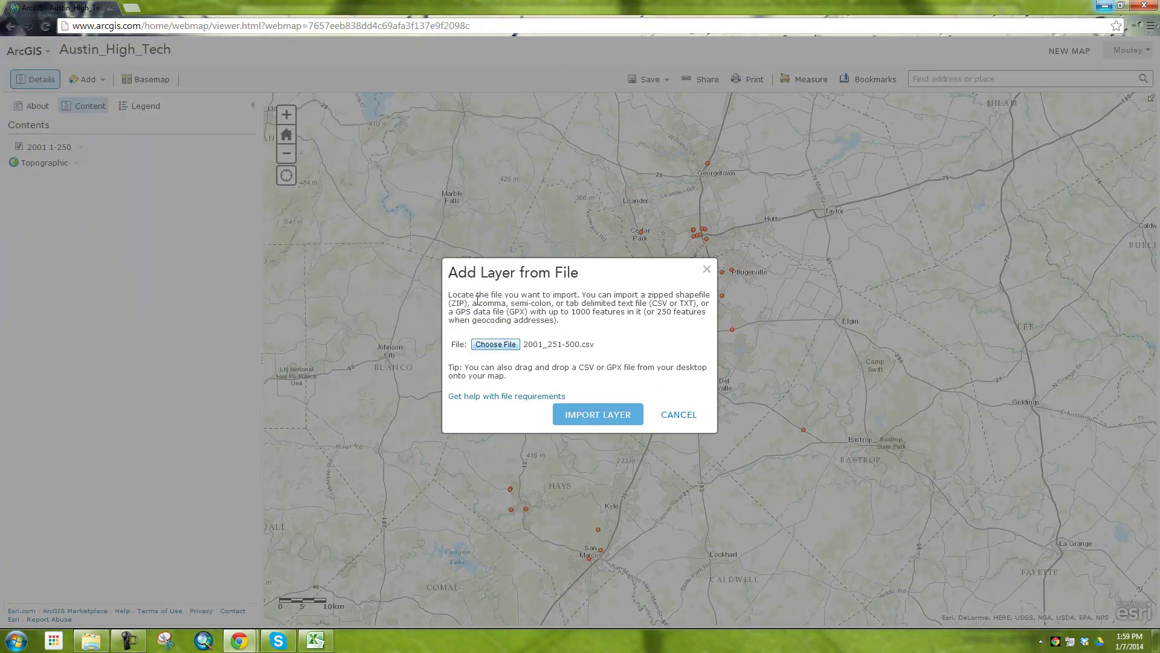
pyautogui.click(605, 415)
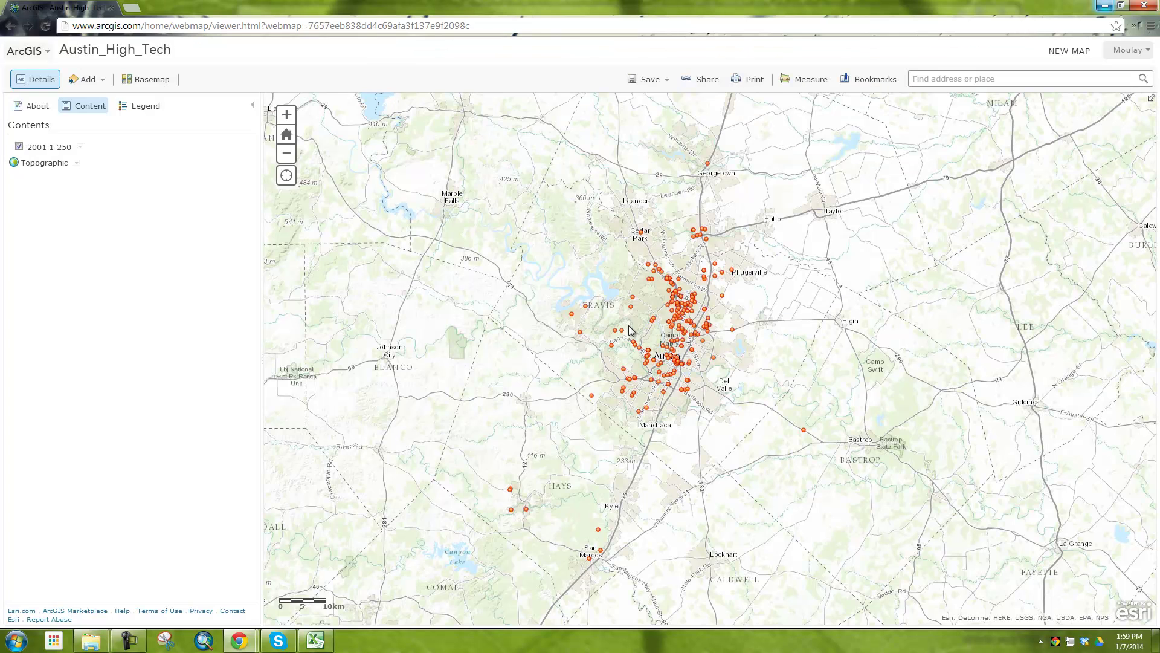
pyautogui.scroll(-1, 709, 363)
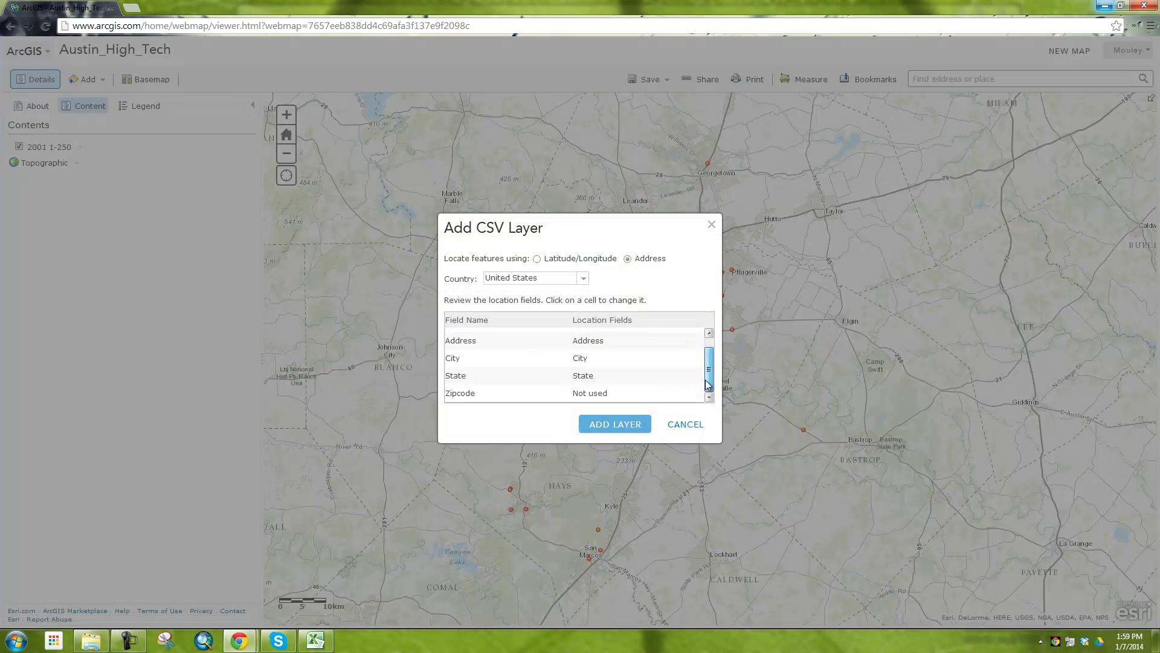
pyautogui.click(606, 395)
pyautogui.click(690, 394)
pyautogui.click(608, 452)
pyautogui.click(605, 424)
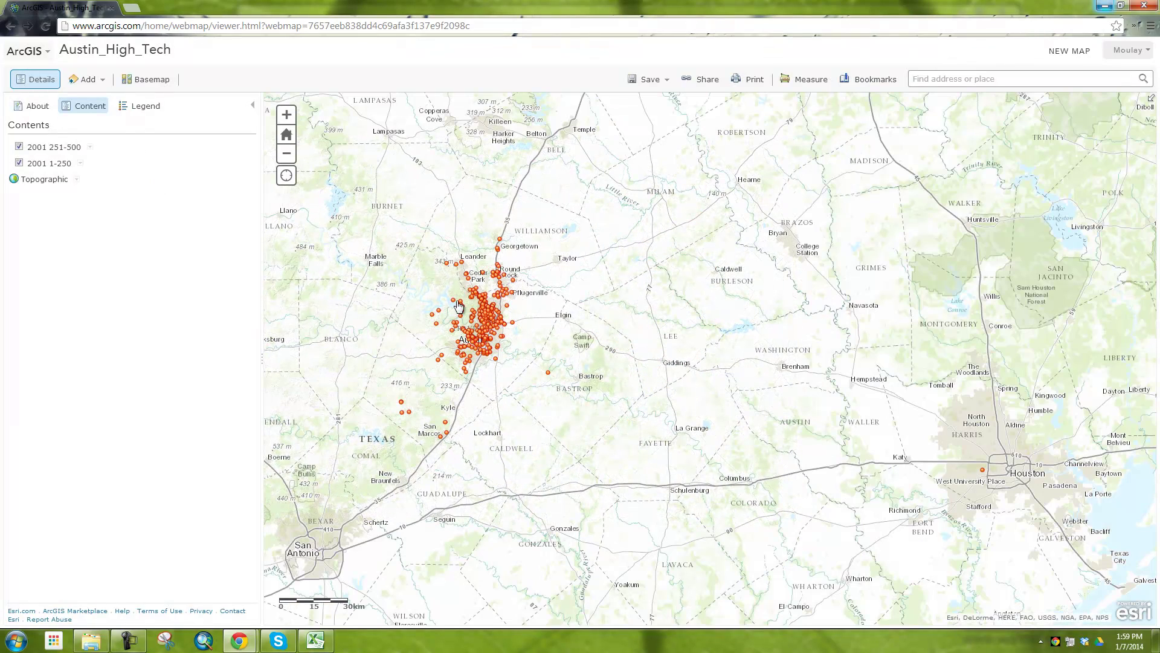
pyautogui.click(90, 146)
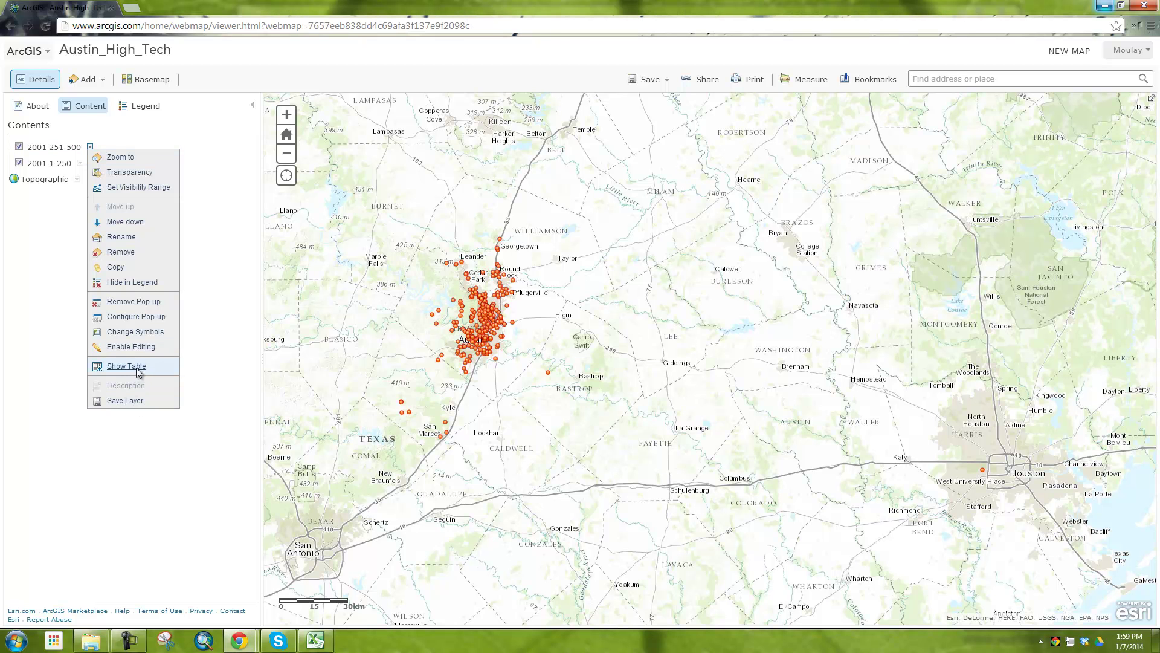
pyautogui.click(134, 367)
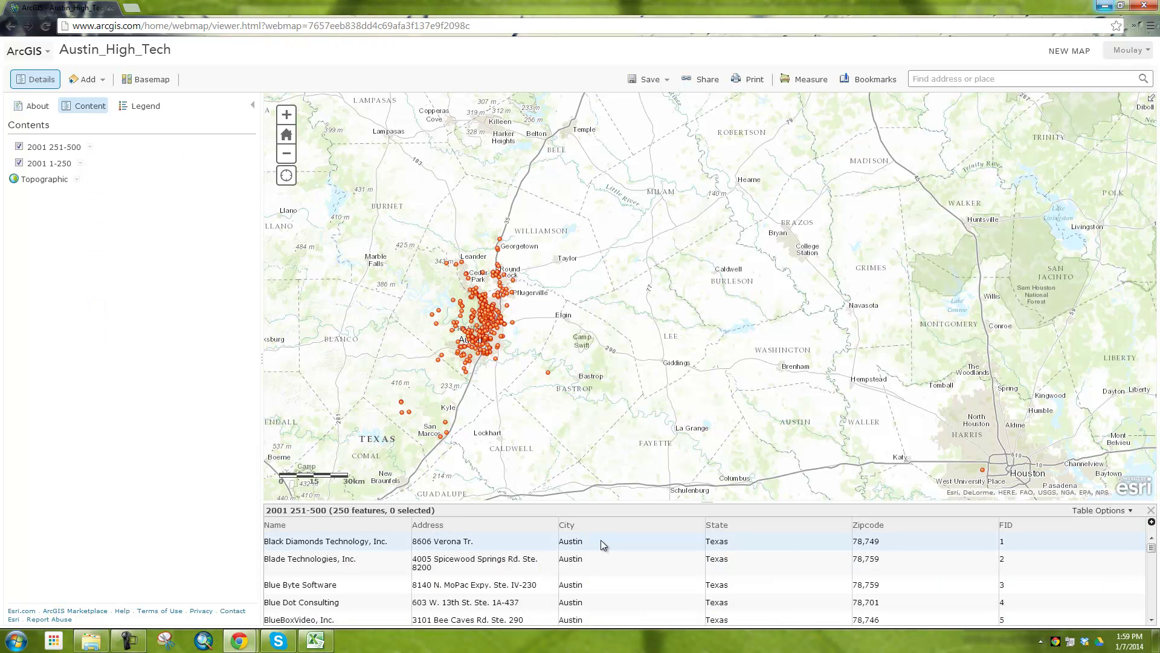
pyautogui.click(774, 546)
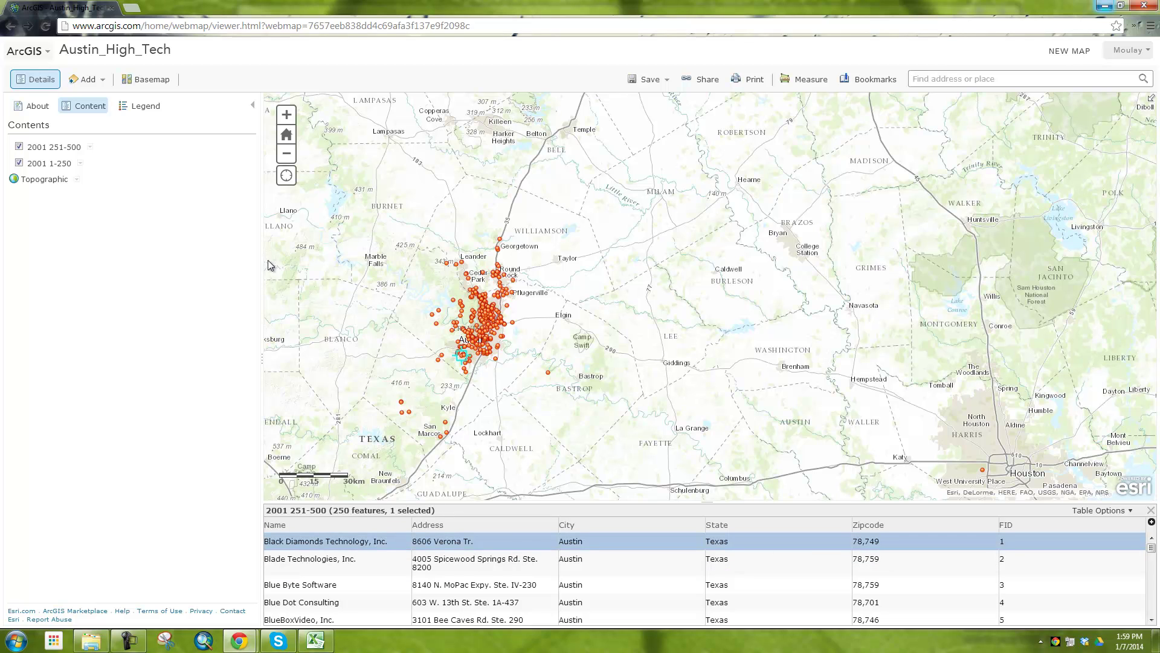
pyautogui.click(29, 52)
pyautogui.click(645, 80)
pyautogui.click(635, 99)
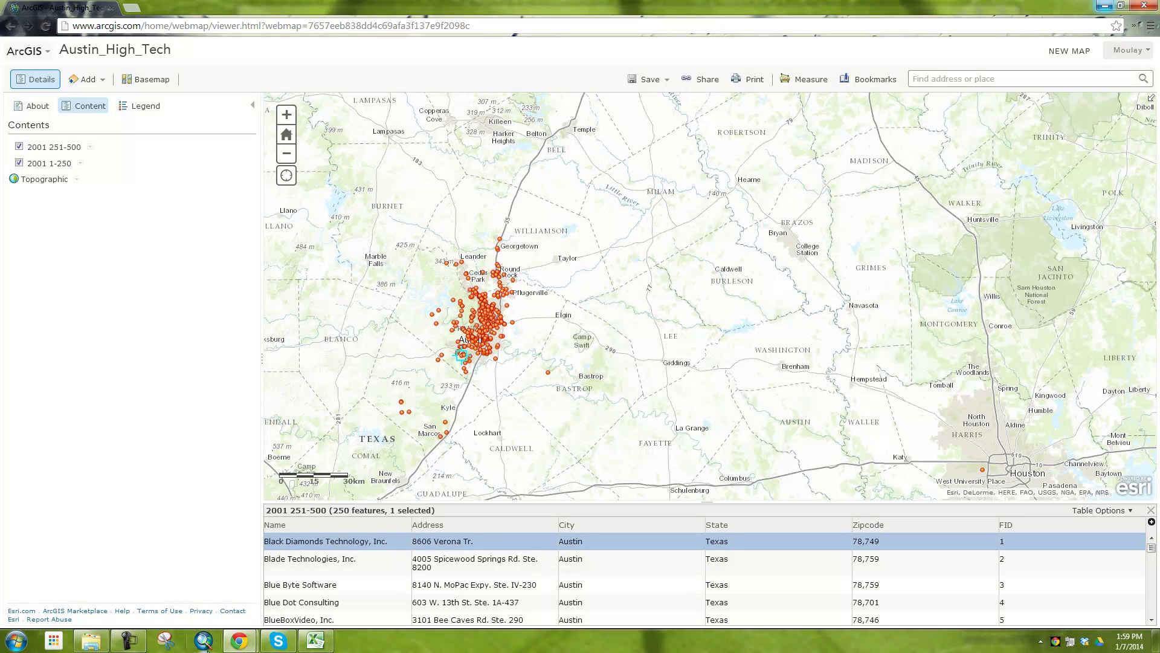
pyautogui.click(204, 642)
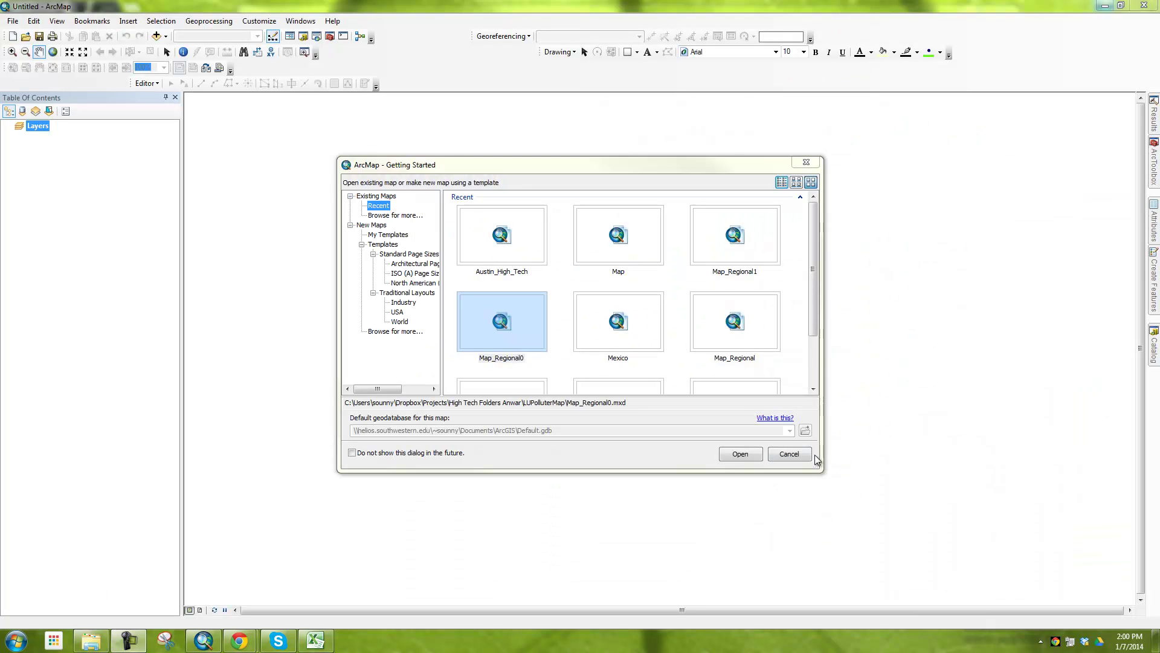
# Open the Austin_High_Tech web map from ArcGIS Online's My Maps and Data in a blank ArcMap
pyautogui.click(796, 454)
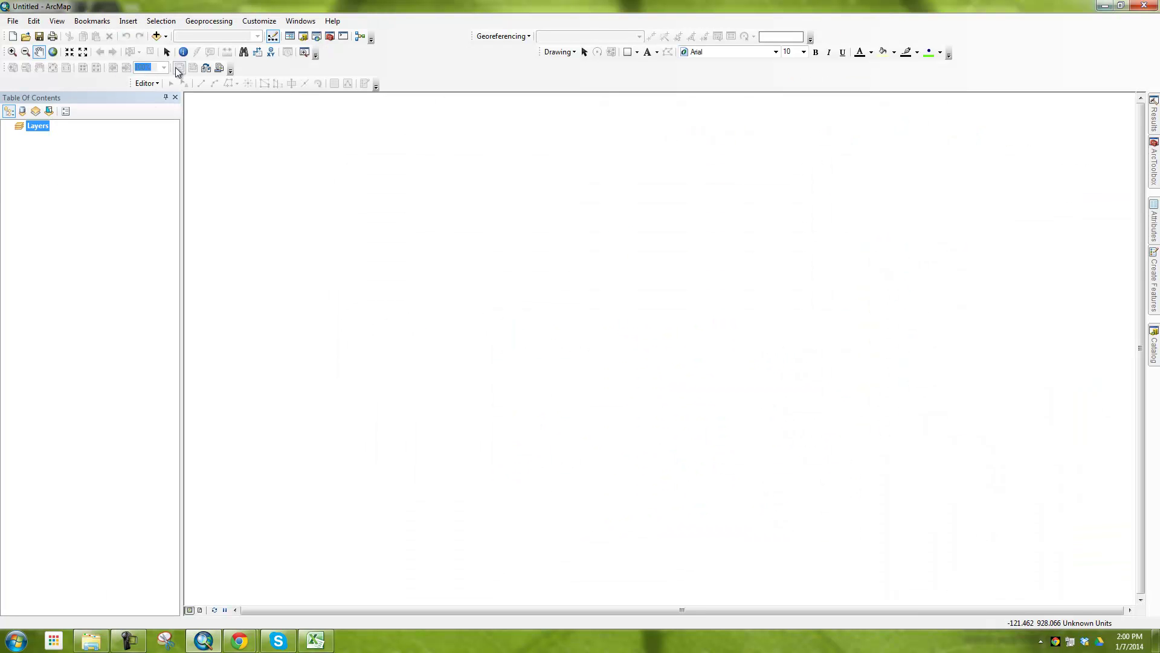
pyautogui.click(12, 21)
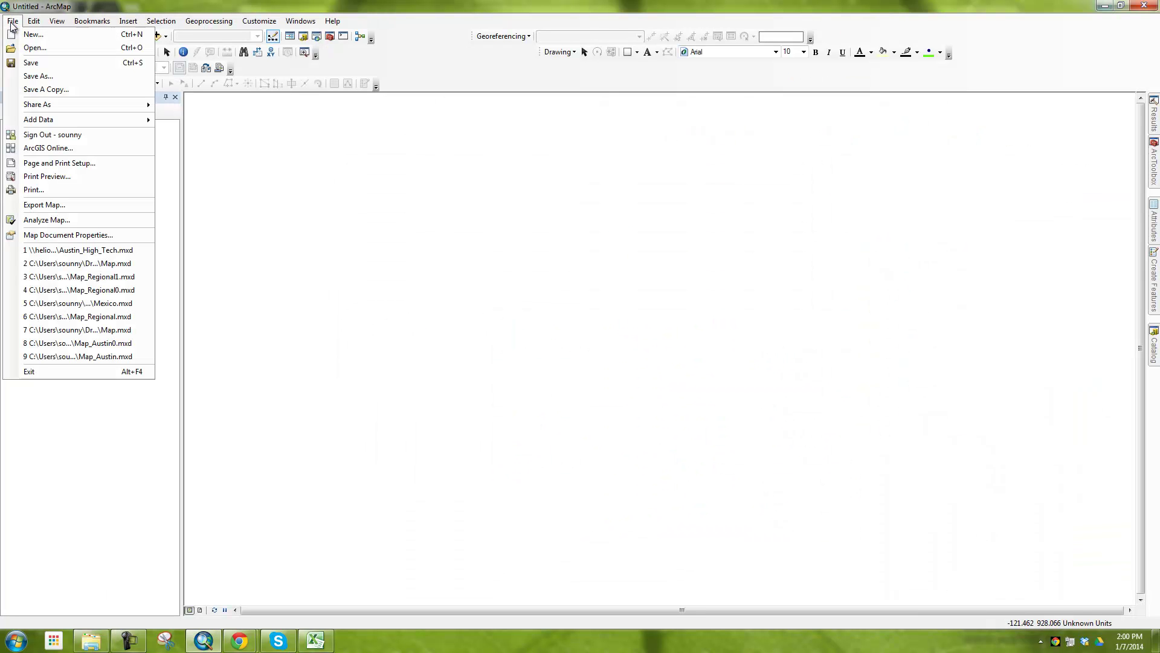
pyautogui.click(61, 148)
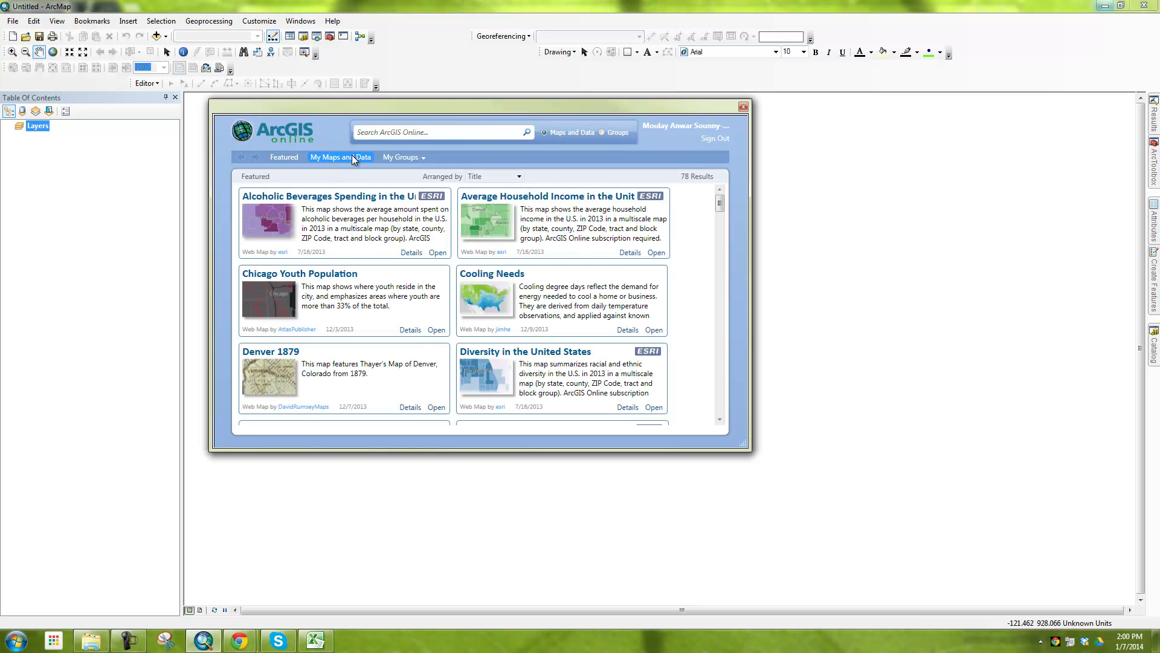
pyautogui.click(352, 155)
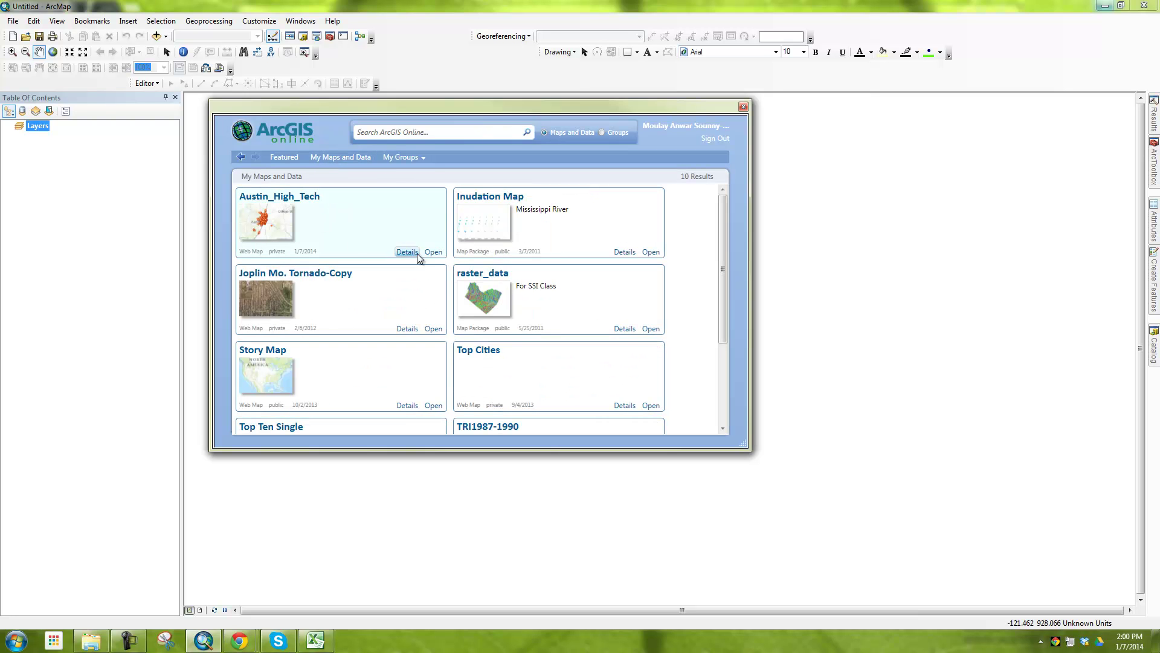
pyautogui.click(433, 253)
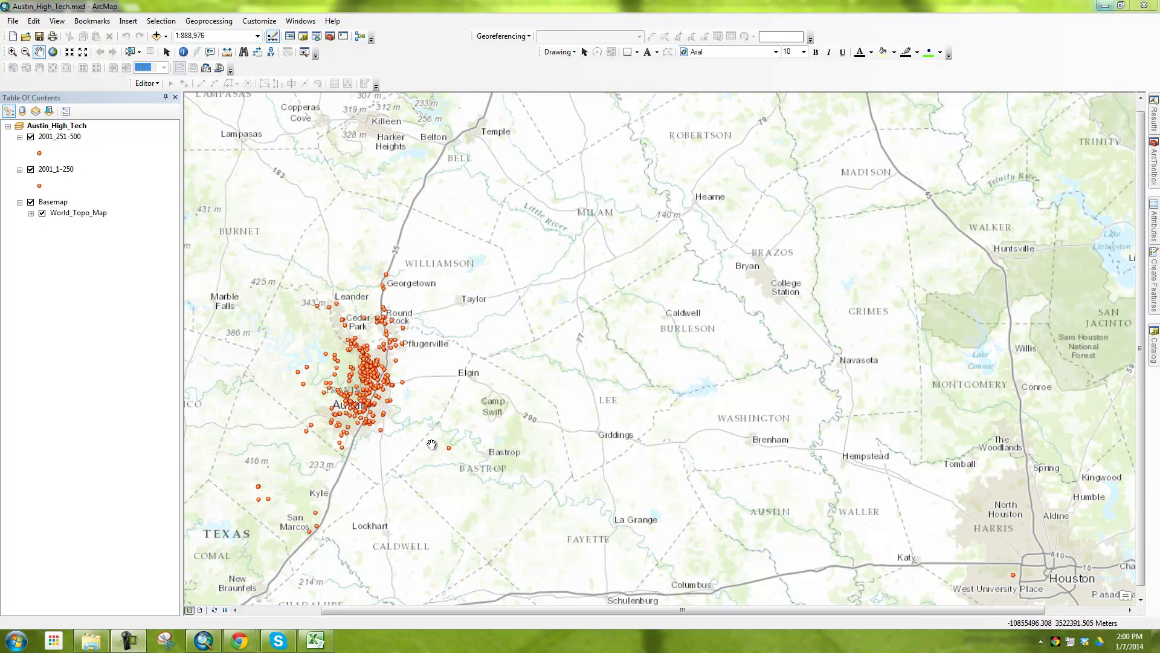
pyautogui.moveTo(445, 372); pyautogui.dragTo(736, 285)
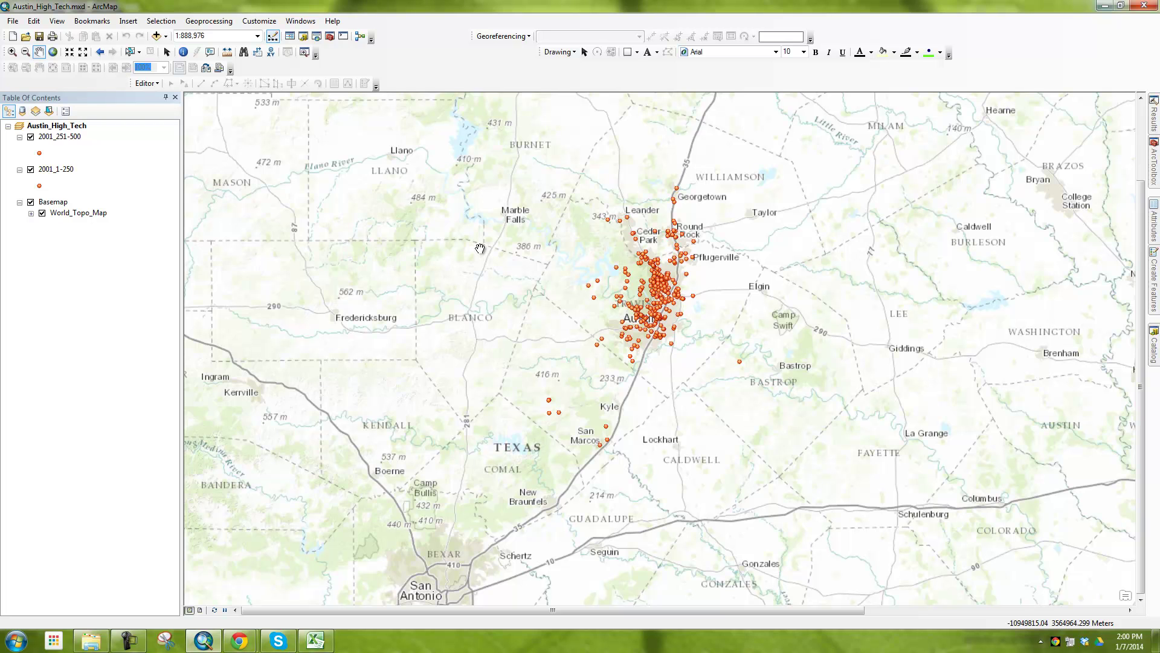
pyautogui.rightClick(63, 138)
pyautogui.moveTo(163, 346)
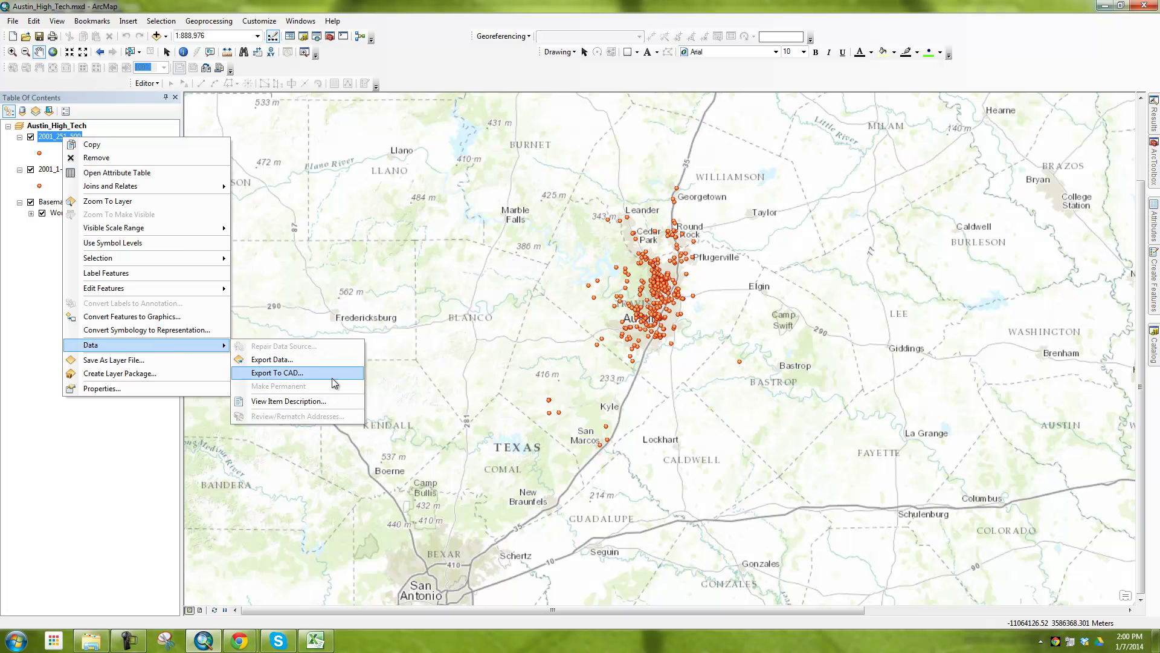
pyautogui.click(396, 266)
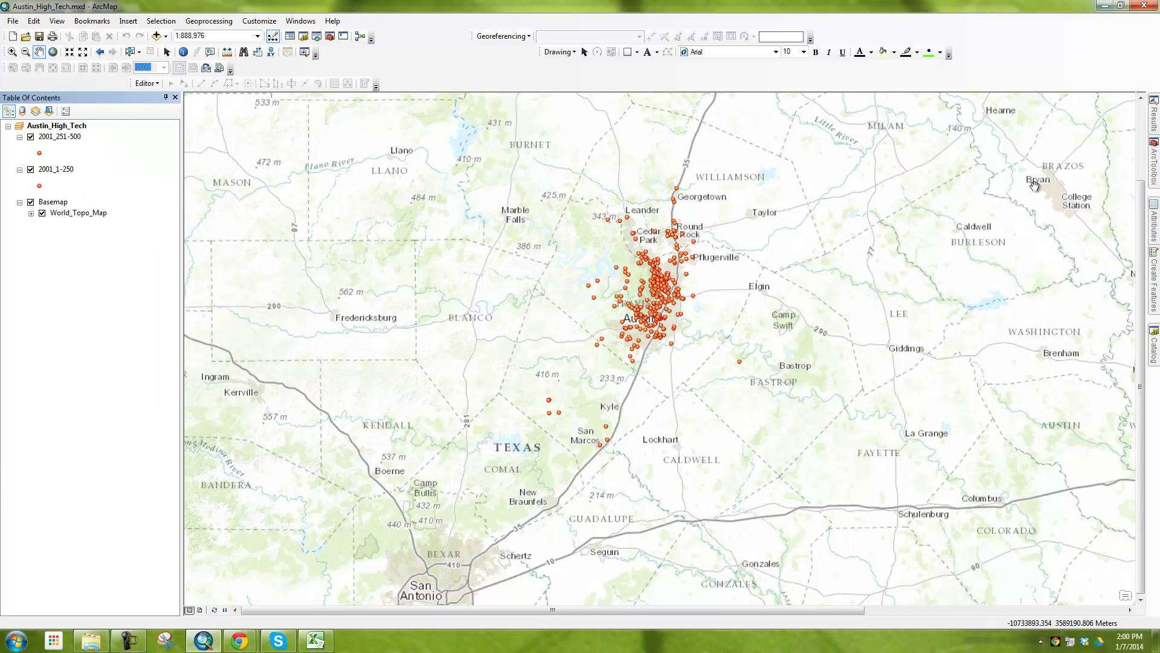
pyautogui.click(1153, 171)
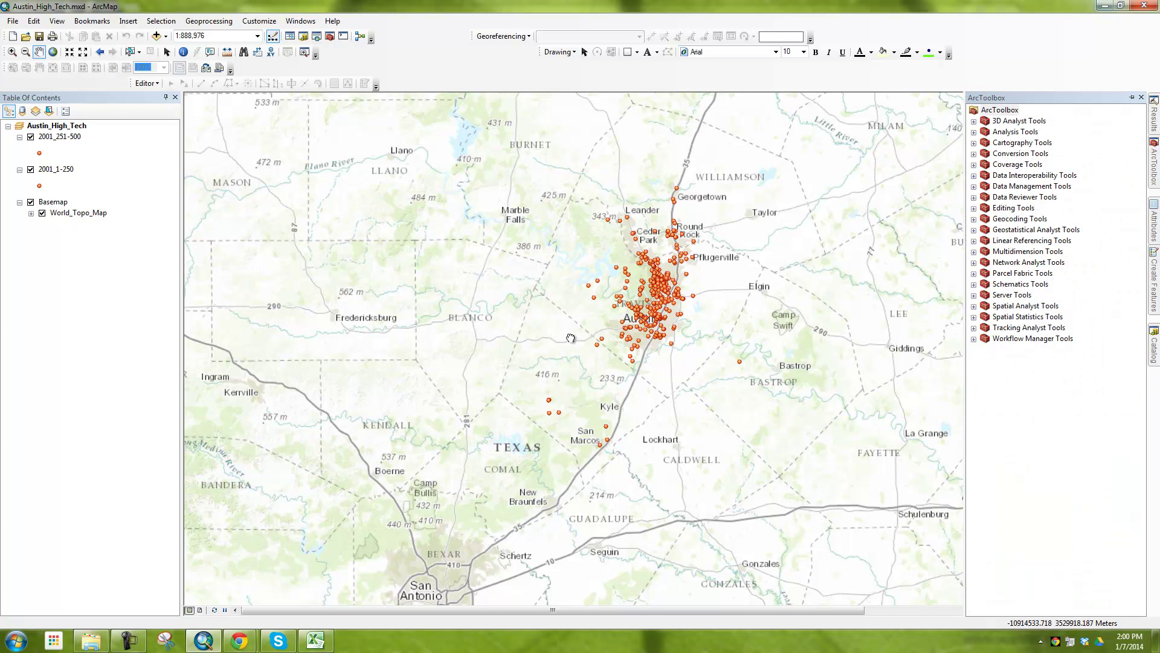
pyautogui.rightClick(53, 136)
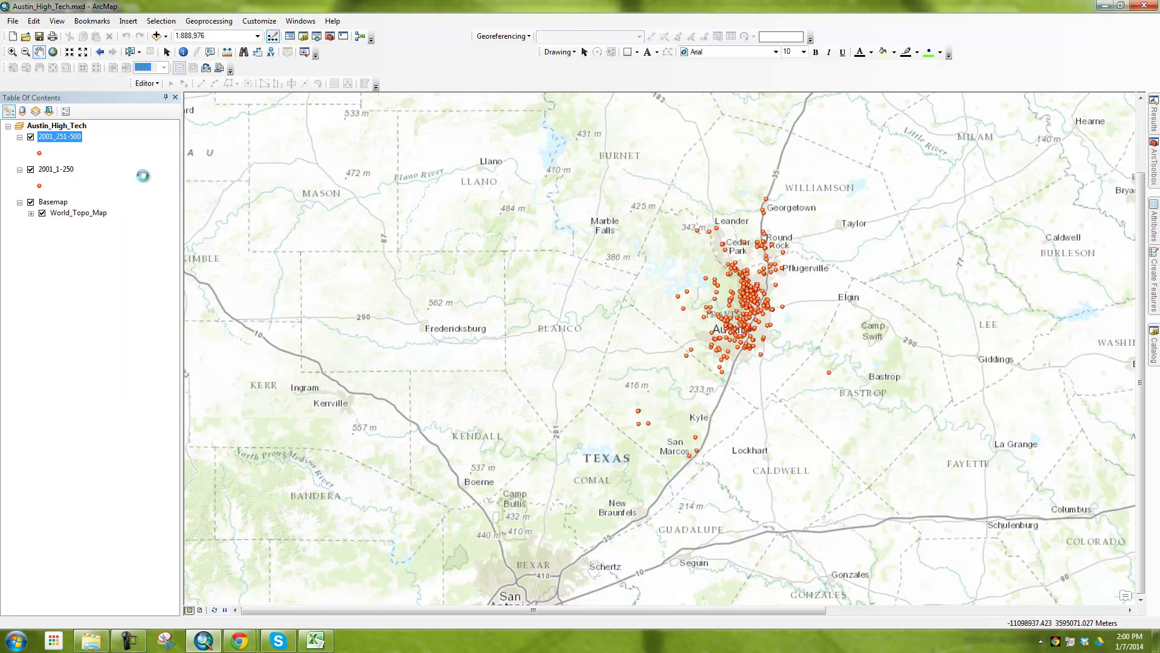
pyautogui.click(147, 175)
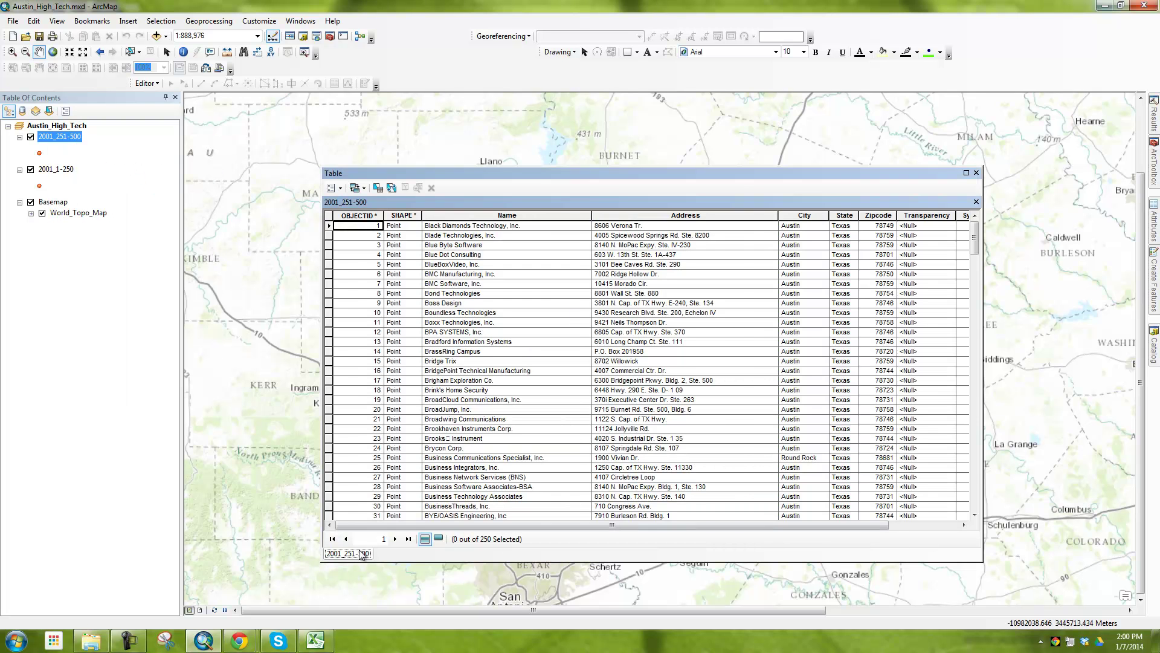
pyautogui.moveTo(408, 524); pyautogui.dragTo(660, 525)
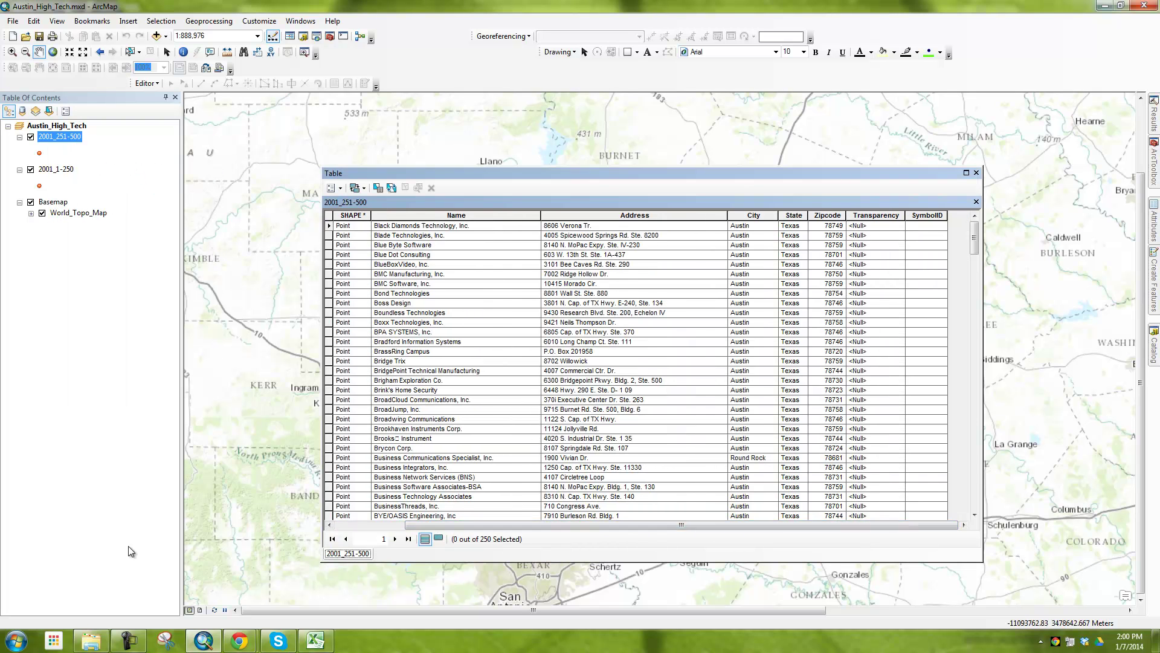
pyautogui.click(91, 641)
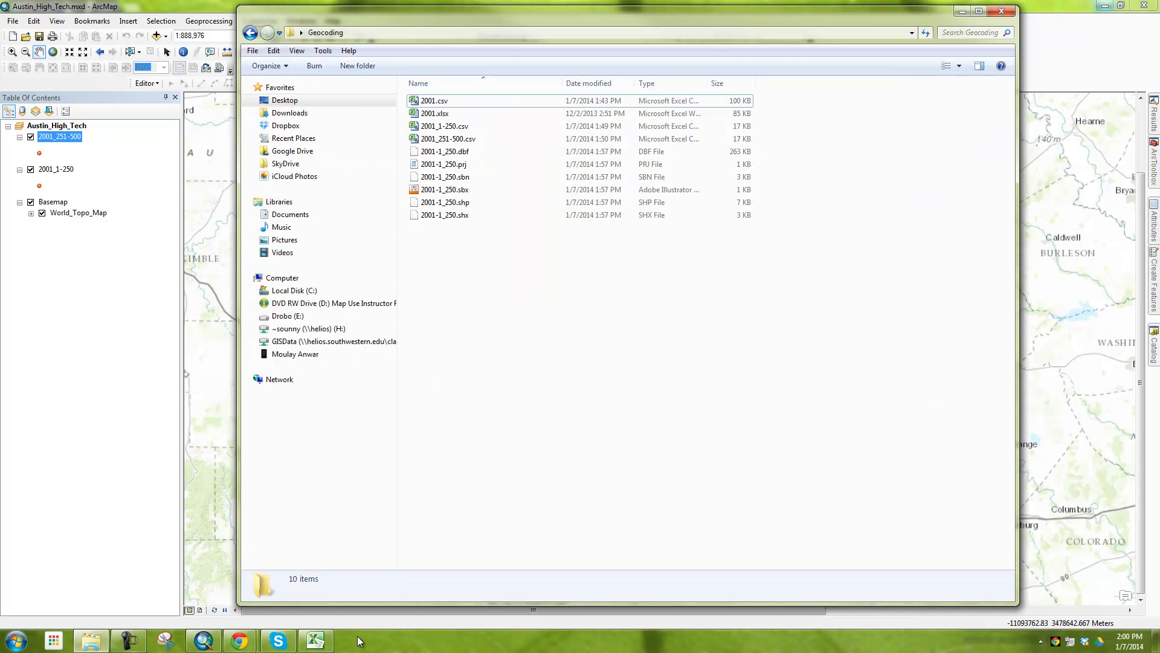
pyautogui.click(316, 640)
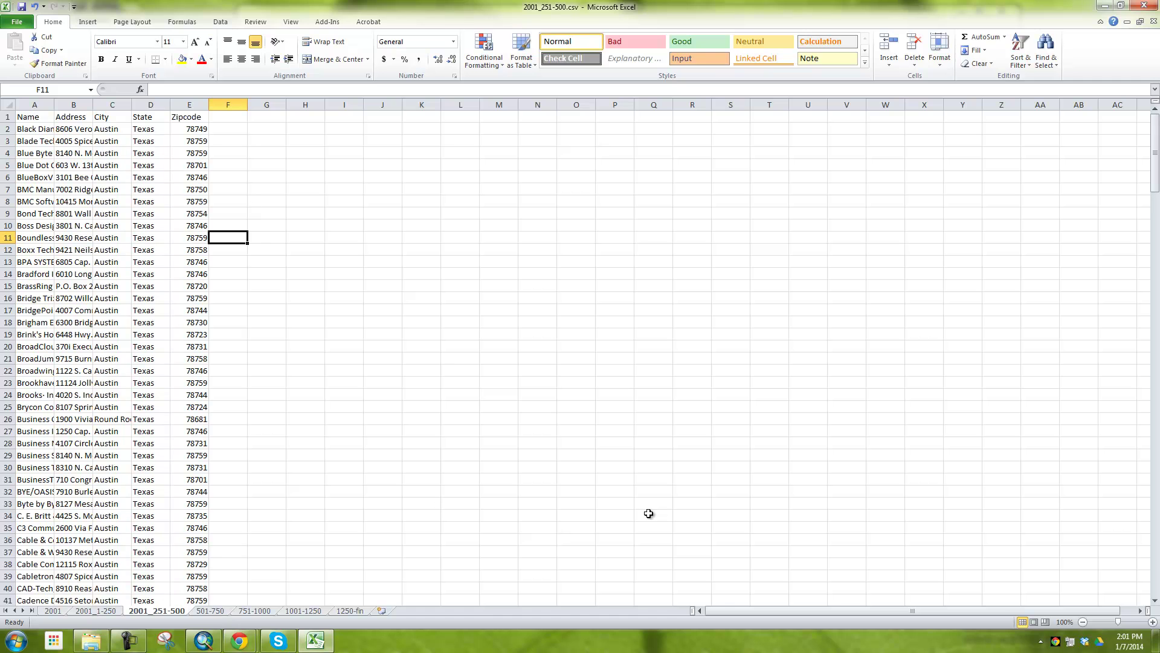
pyautogui.scroll(-1, 967, 54)
pyautogui.click(1105, 6)
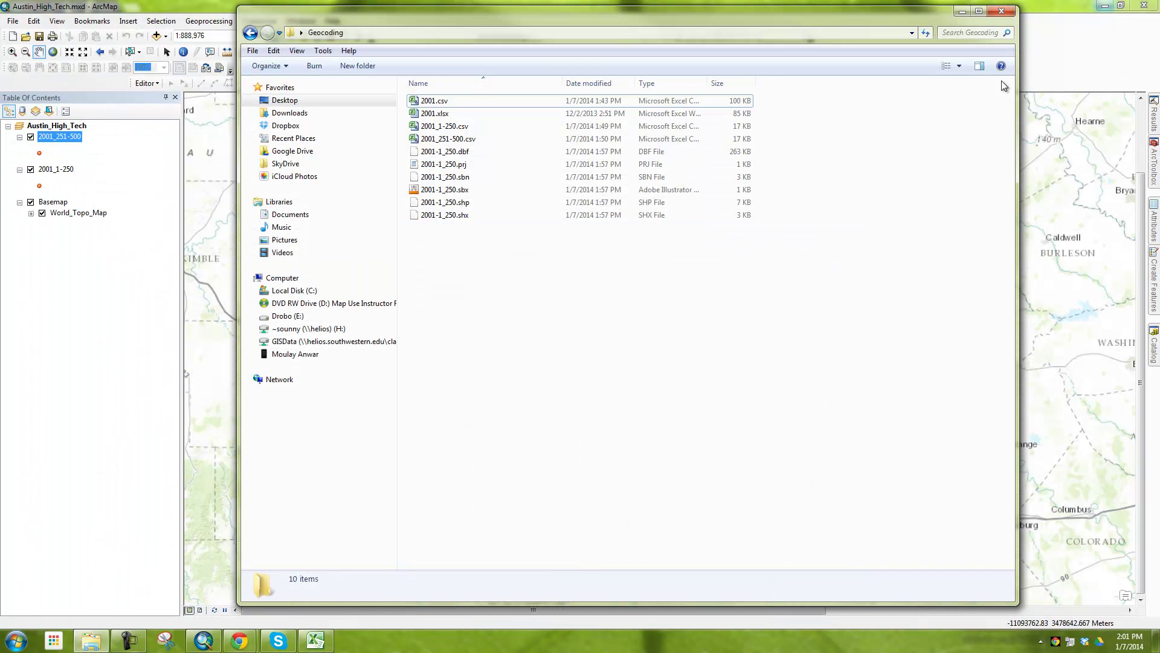
pyautogui.click(1002, 11)
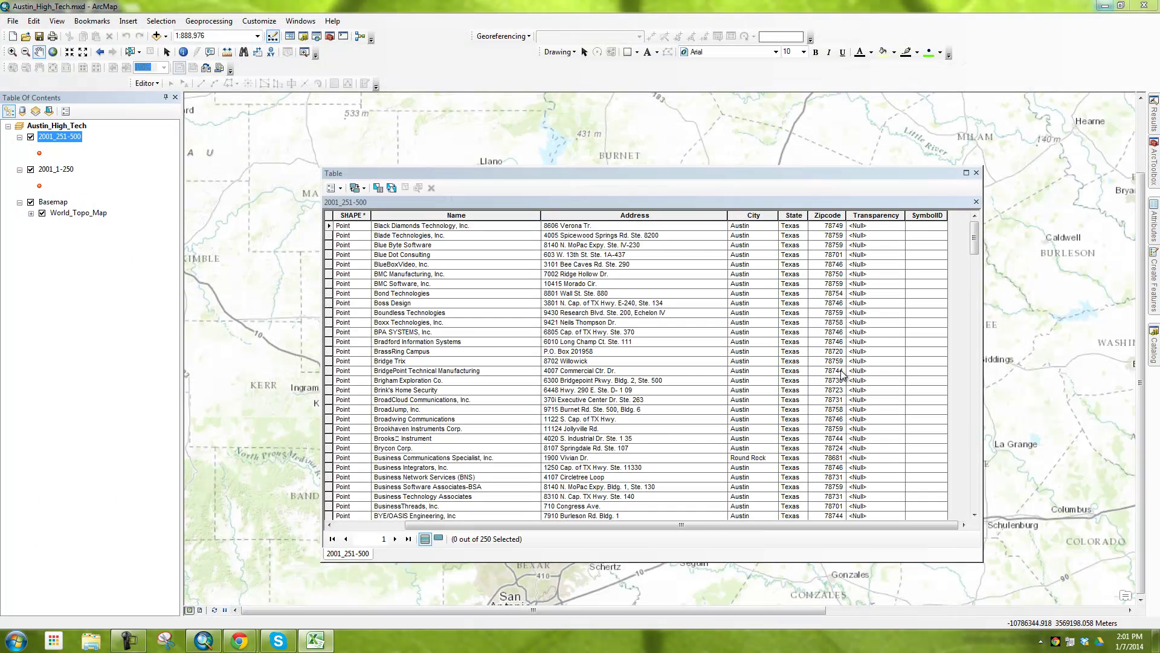
pyautogui.click(976, 173)
pyautogui.moveTo(752, 227); pyautogui.dragTo(577, 284)
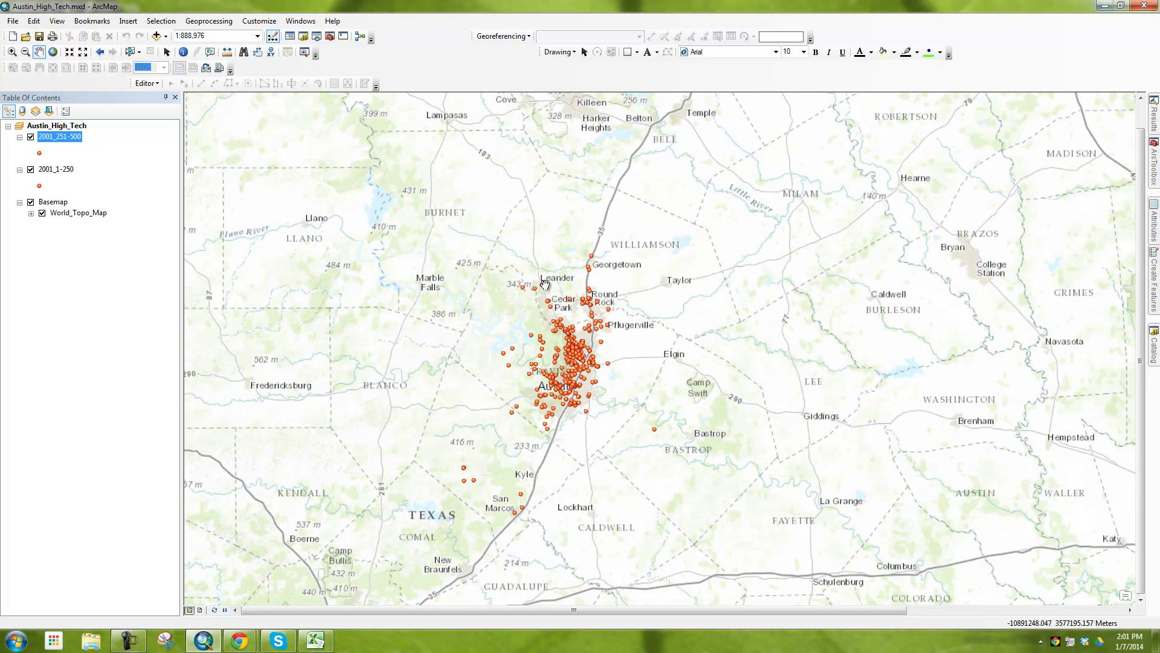